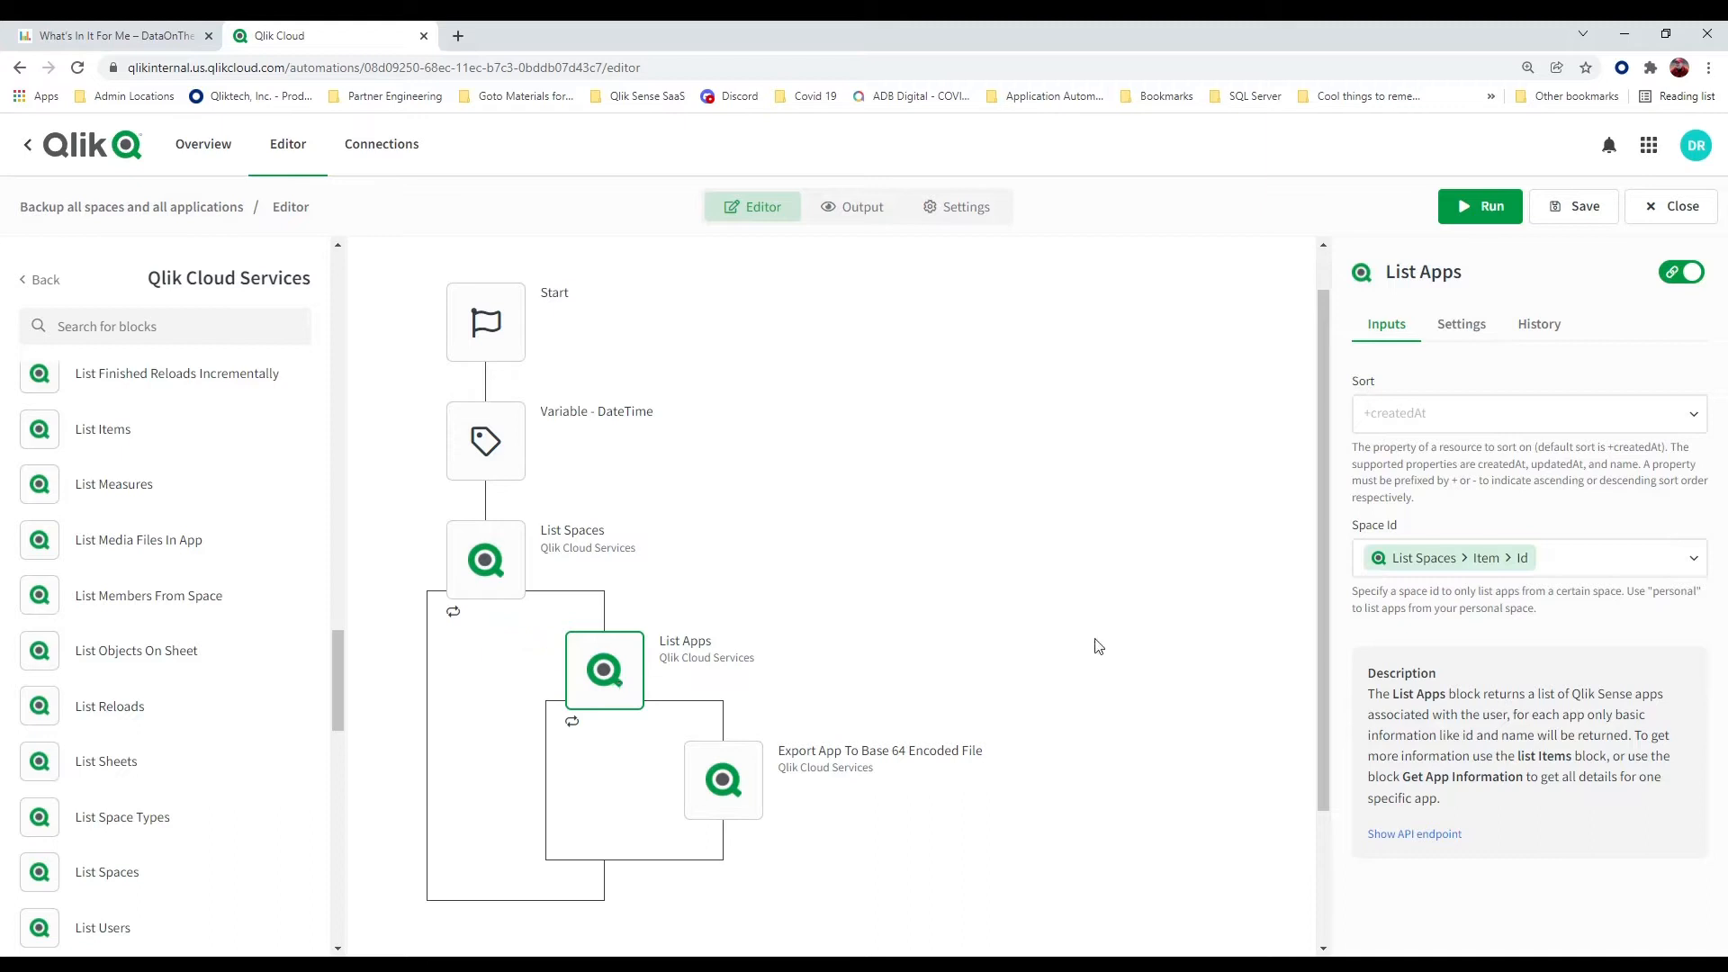
Review the inputs of the List Apps and Export App To Base 64 Encoded File blocks, and run the automation
click(1692, 563)
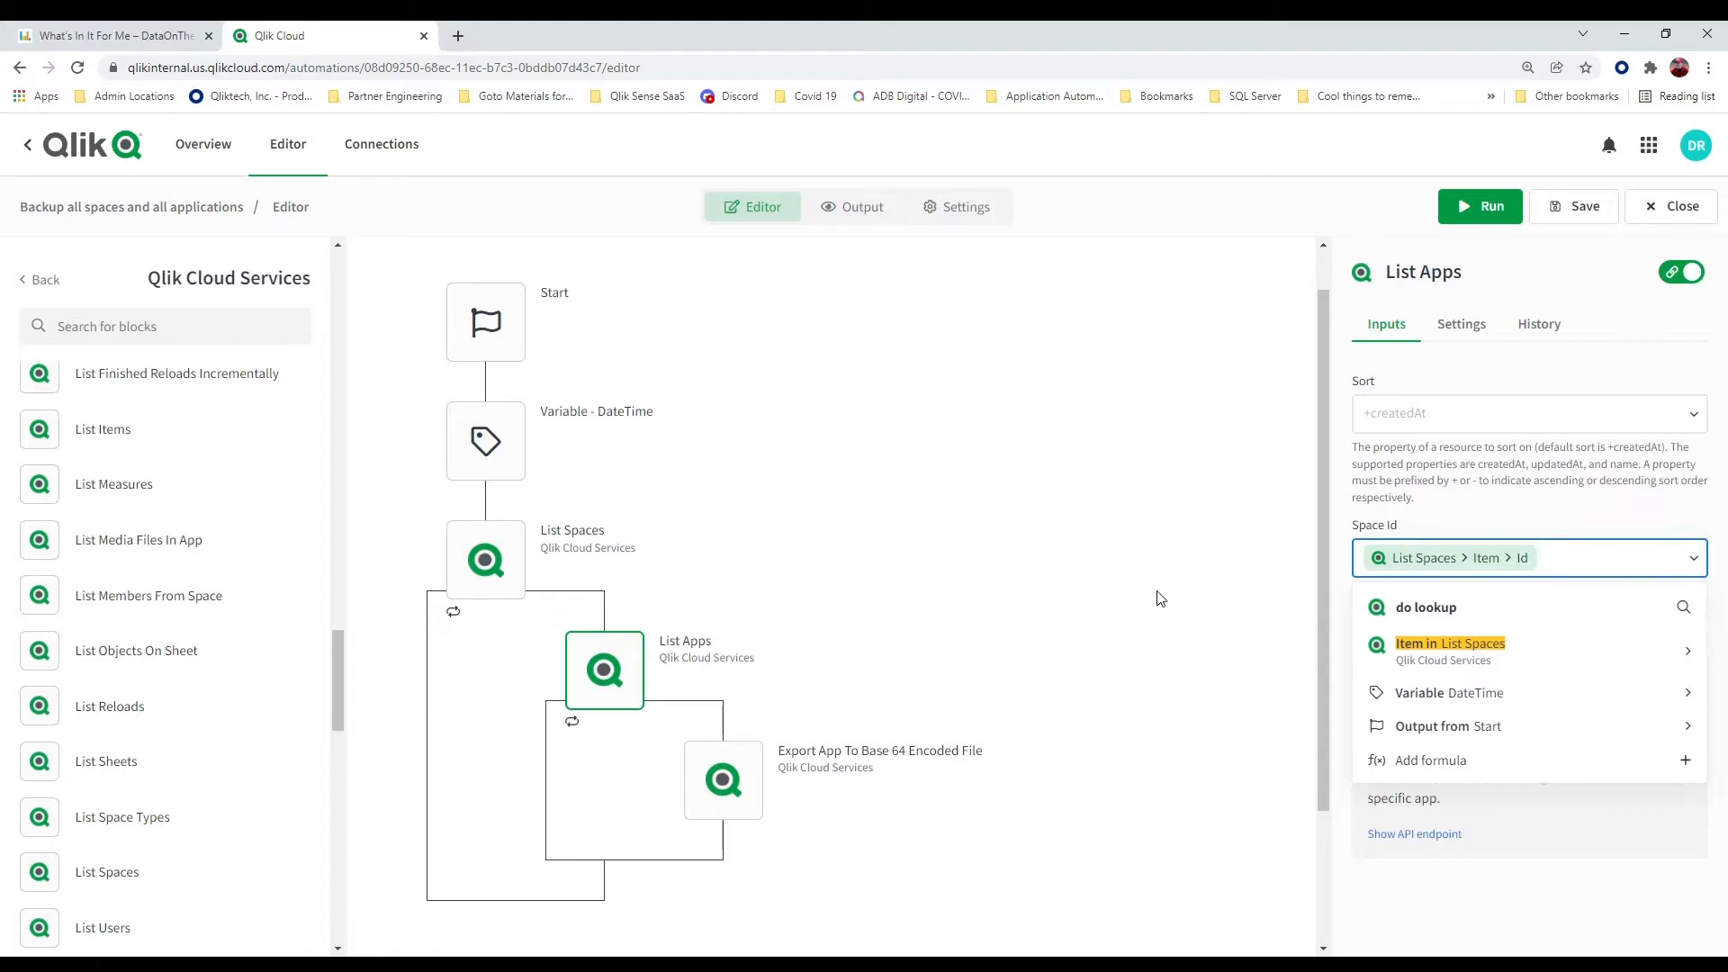
scroll(1161, 599, down, 1)
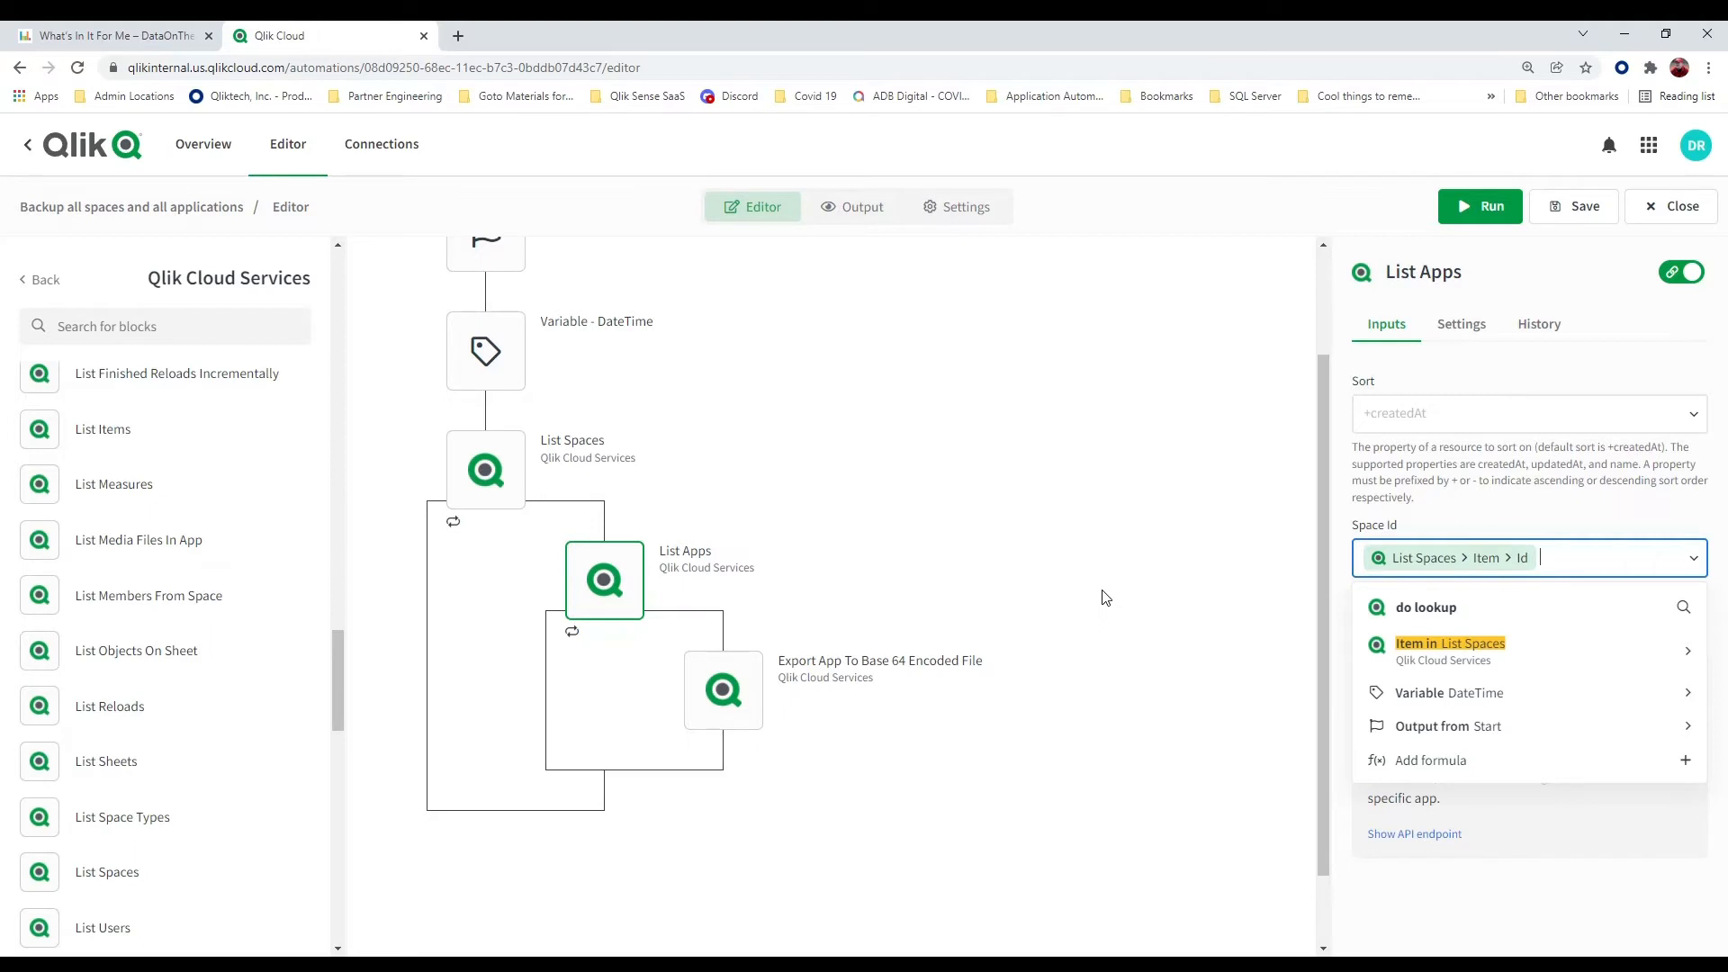
click(754, 709)
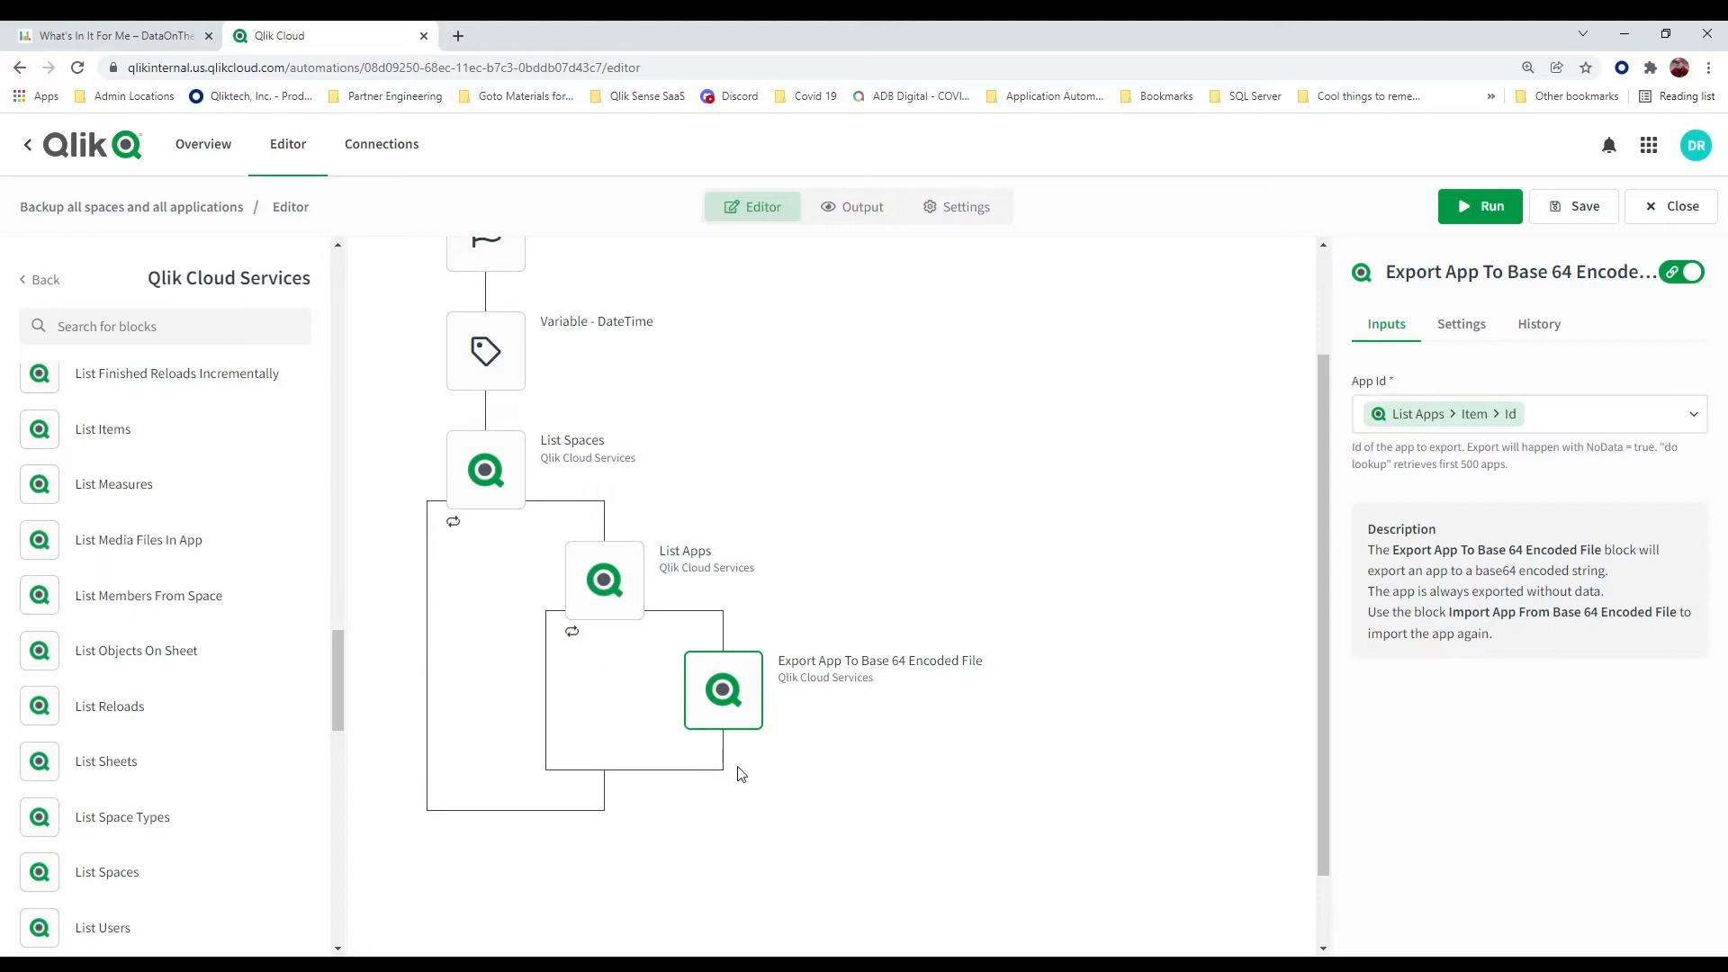
click(1509, 212)
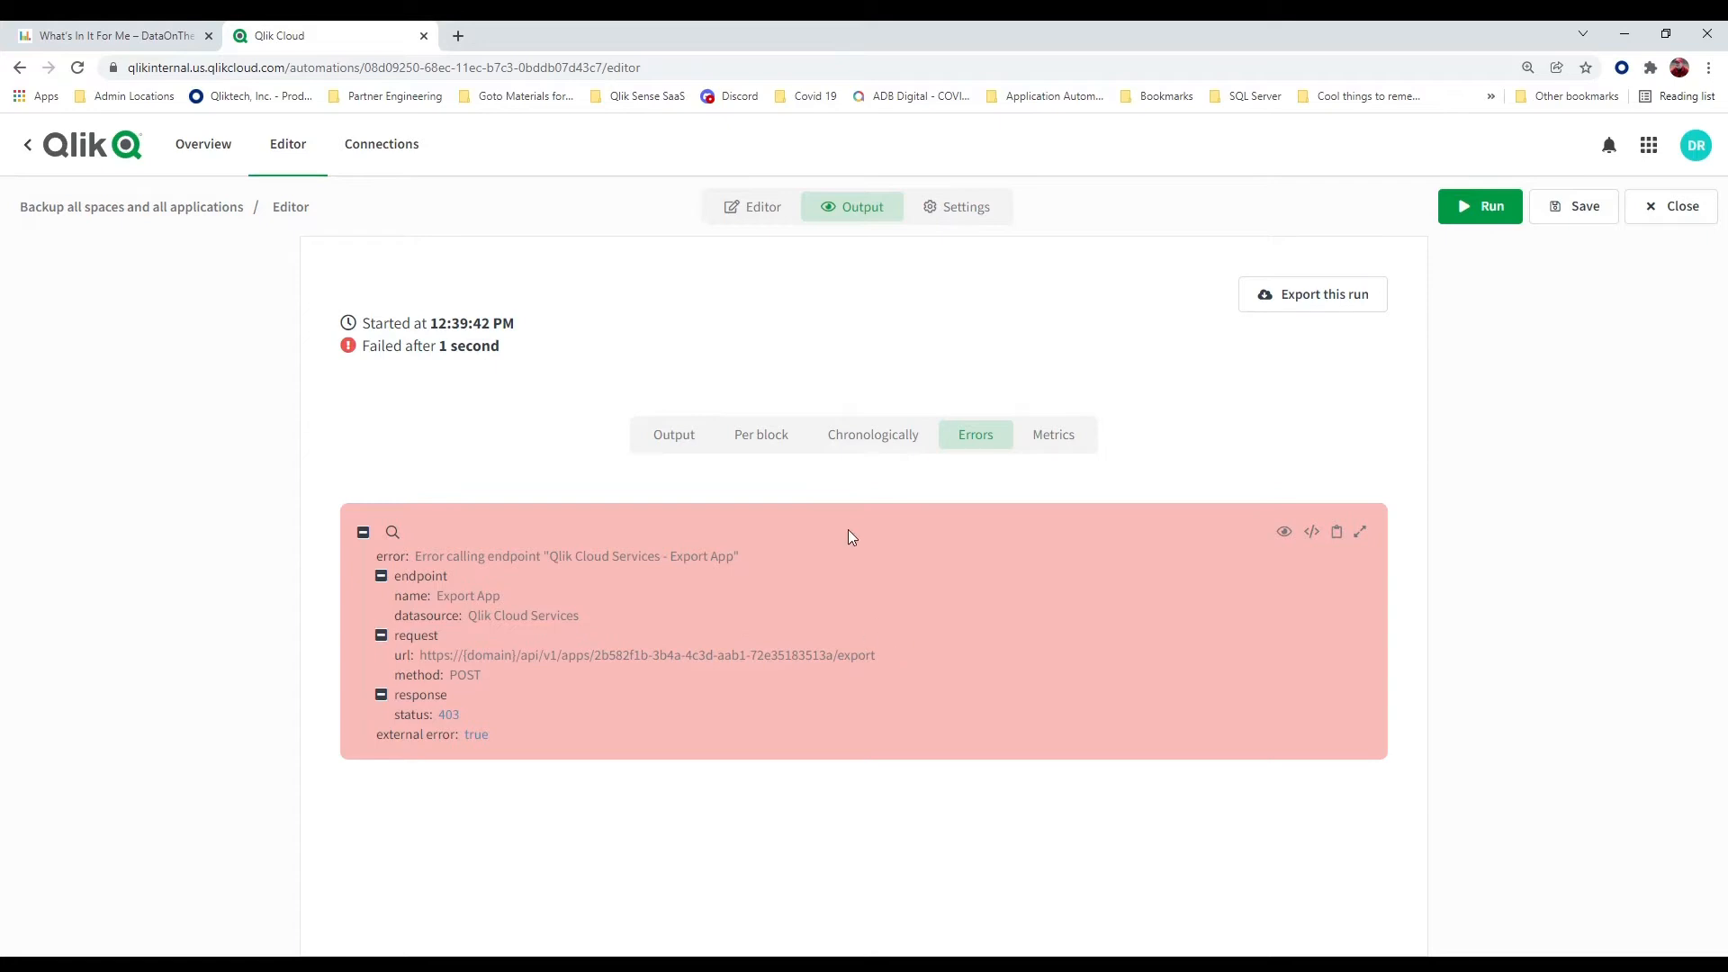
Return to the automation's flow and remove the Export App To Base 64 Encoded File block from the List Apps loop
click(761, 209)
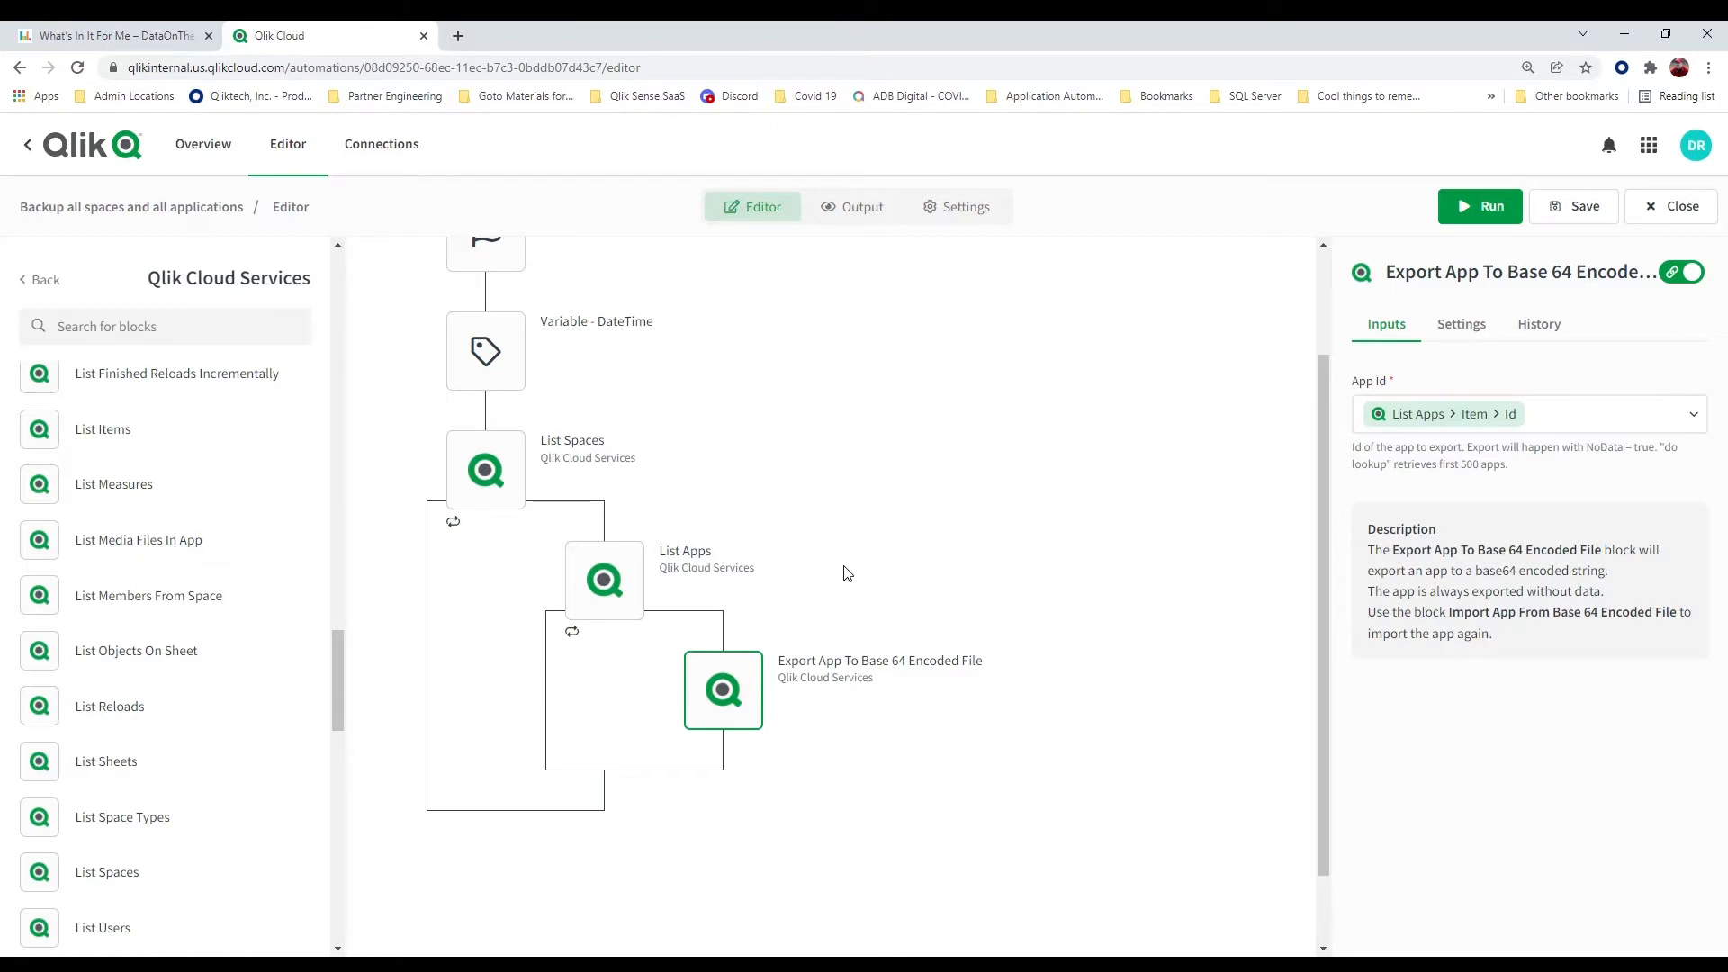
right_click(750, 708)
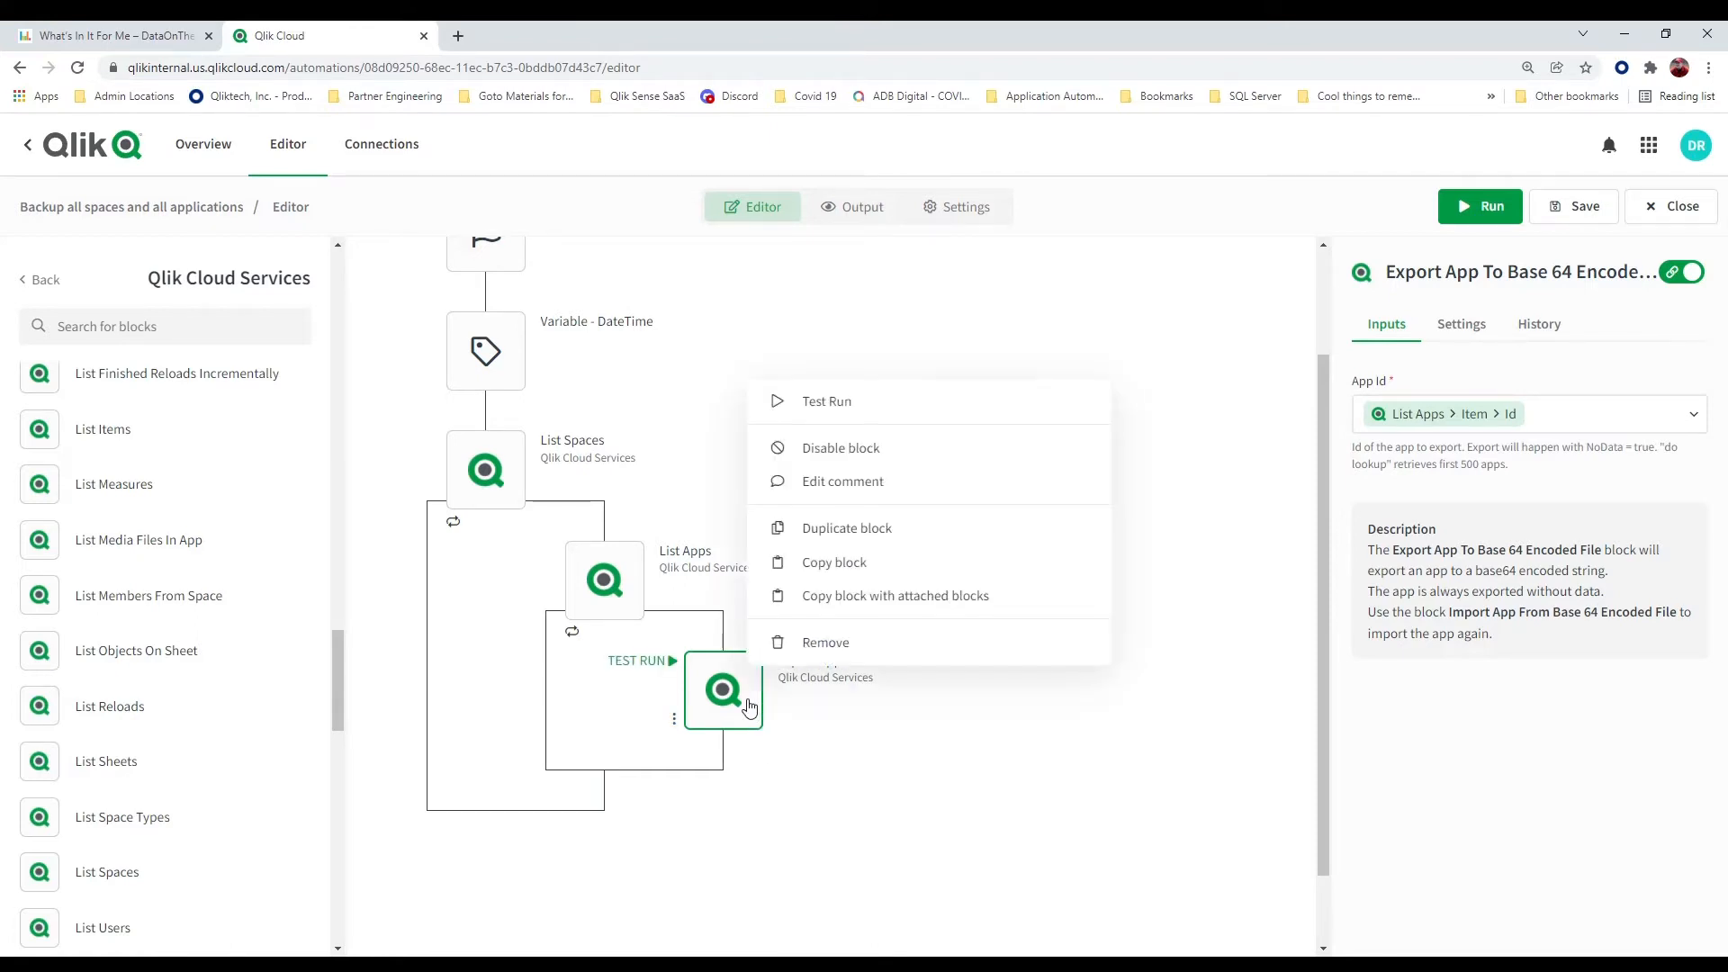
click(833, 656)
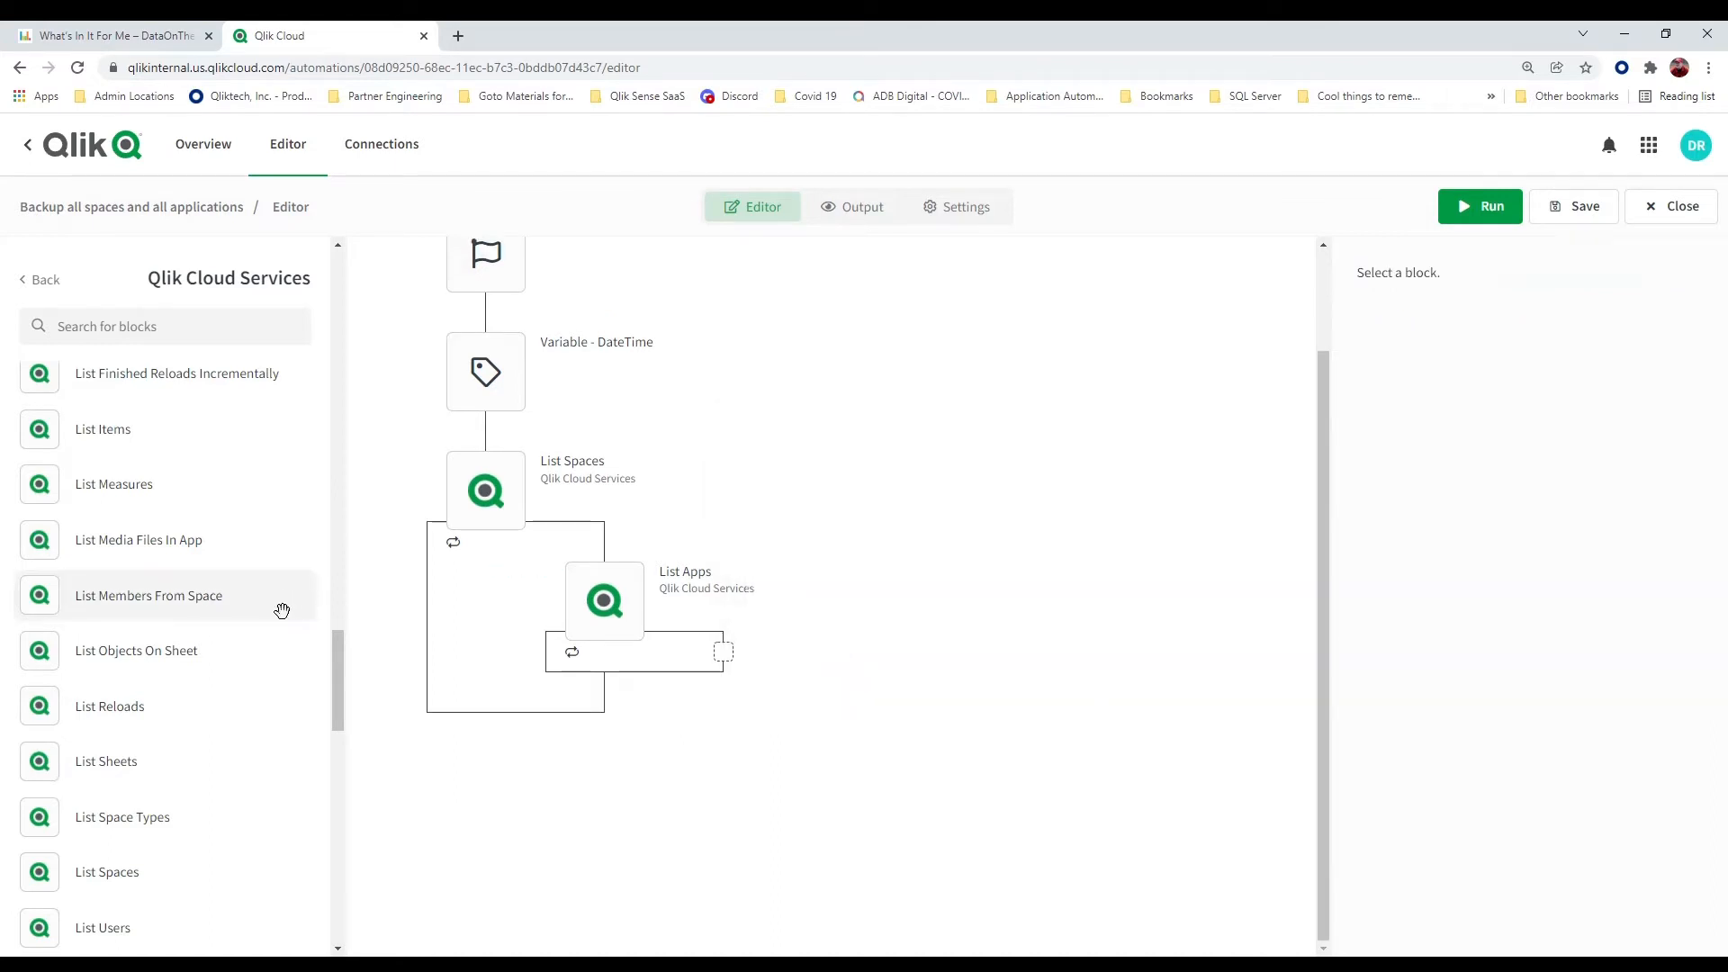
Add a Get App Information block inside the List Apps loop, with its App Id set to the List Apps item's id
scroll(282, 611, up, 10)
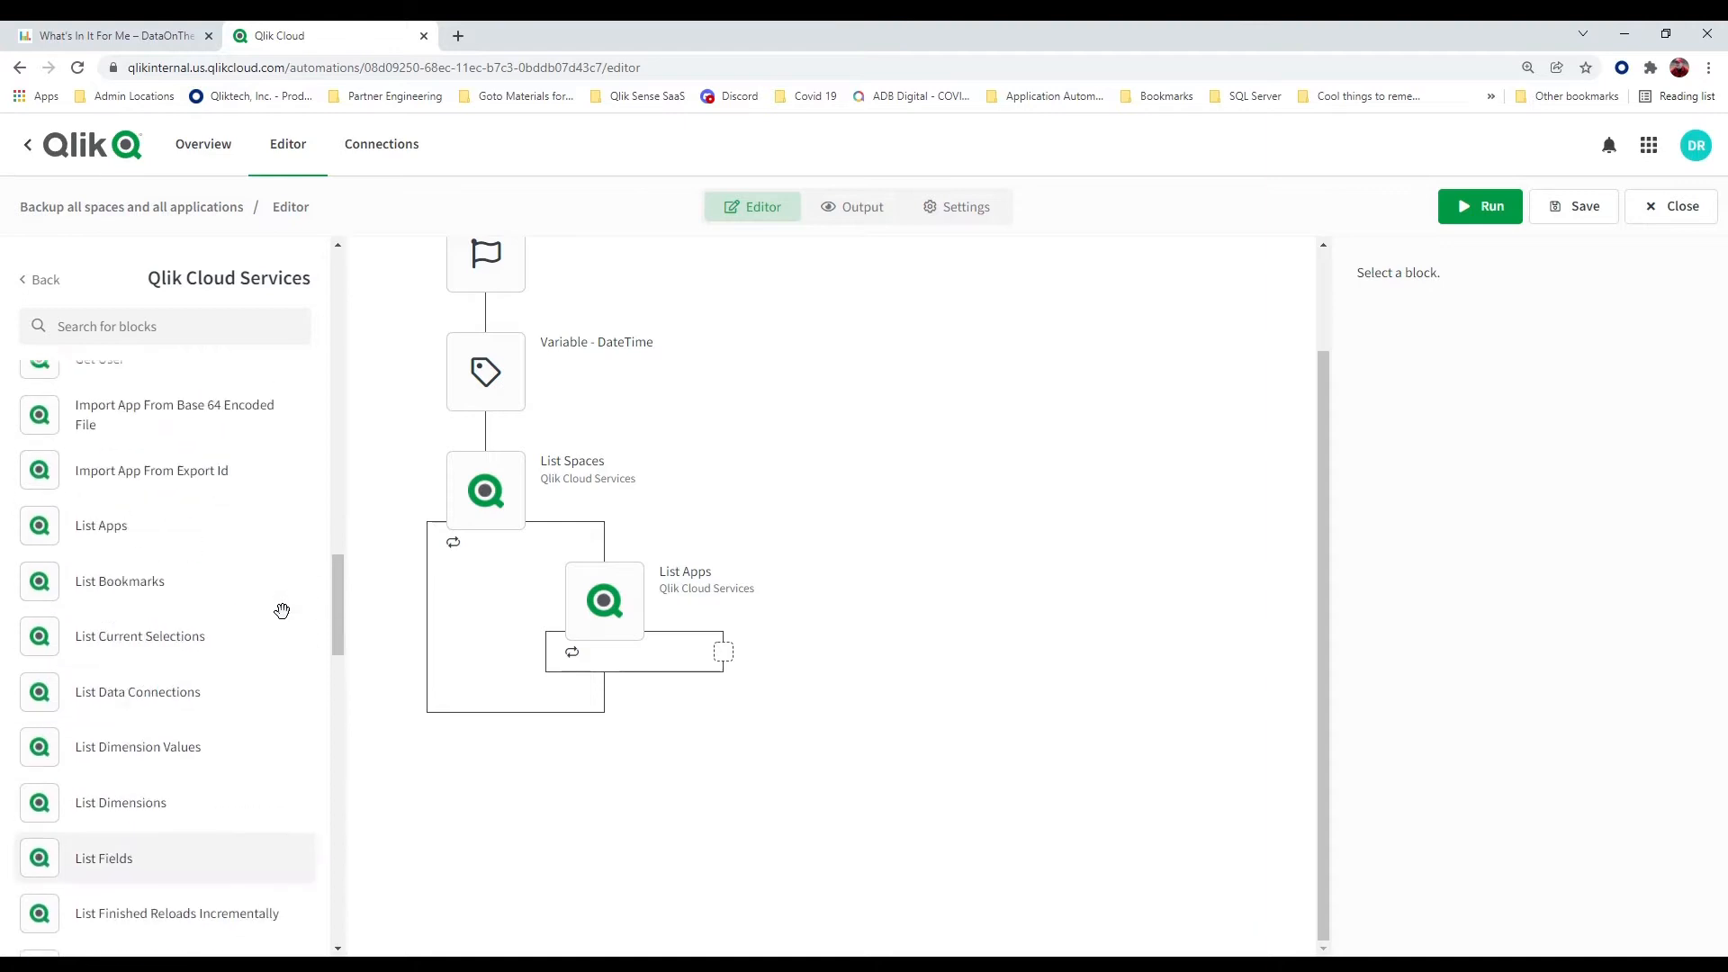
scroll(282, 611, up, 3)
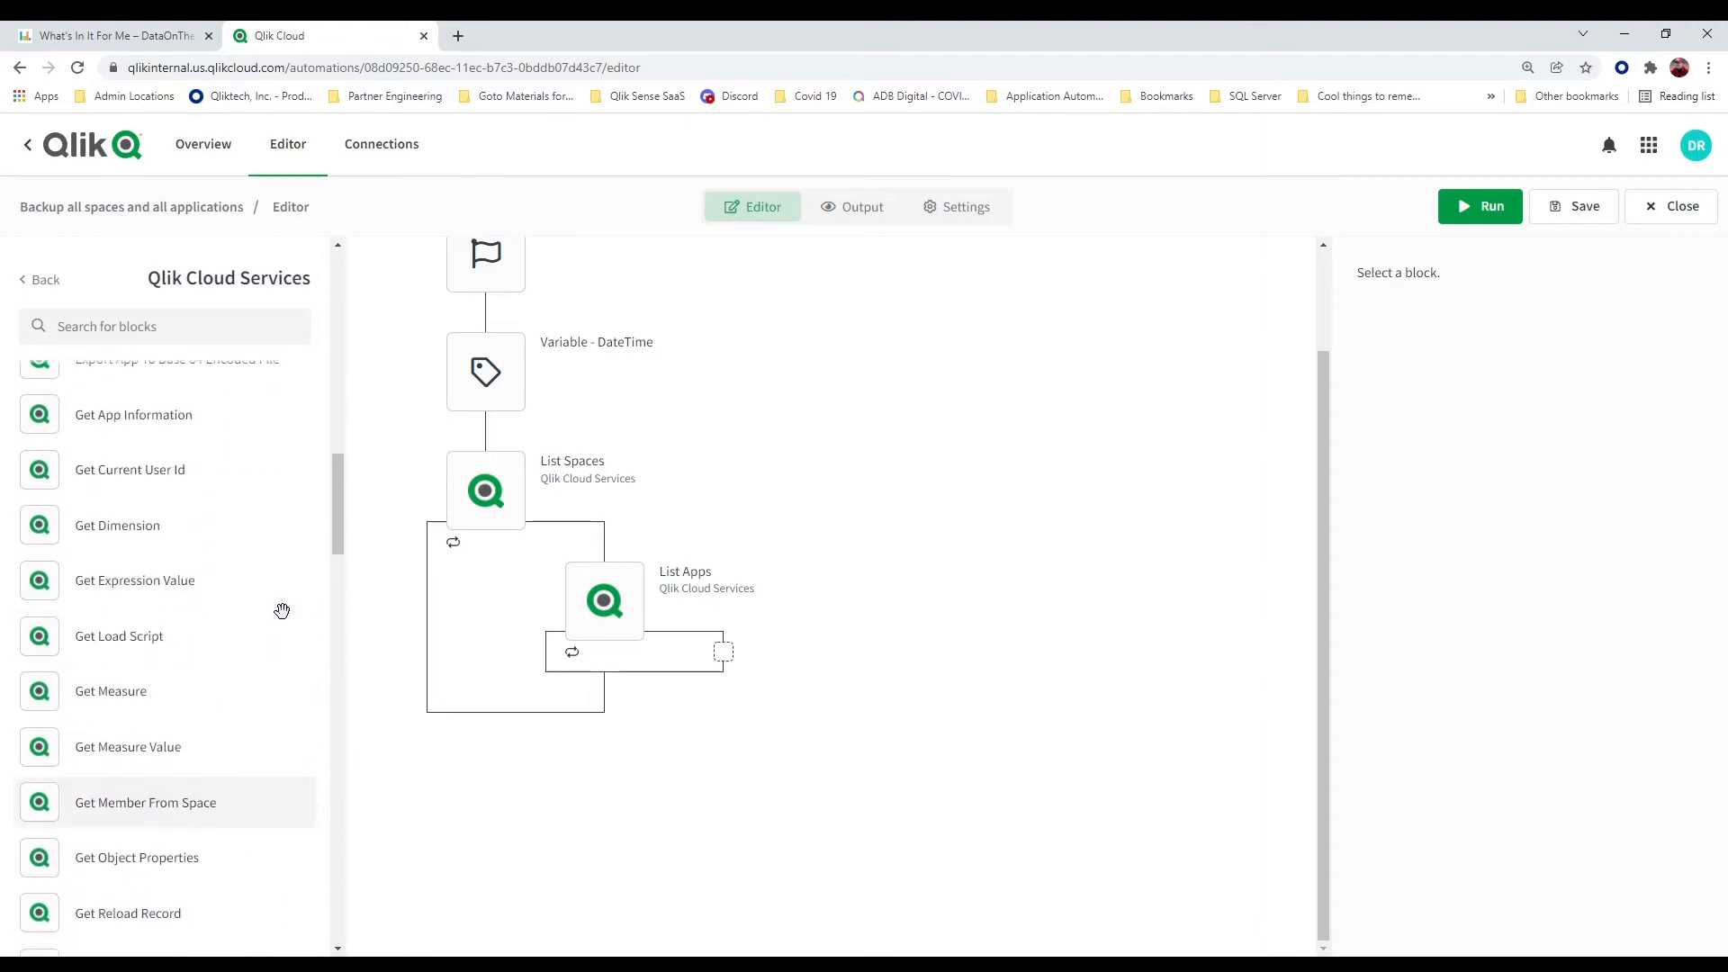
drag(144, 521, 725, 684)
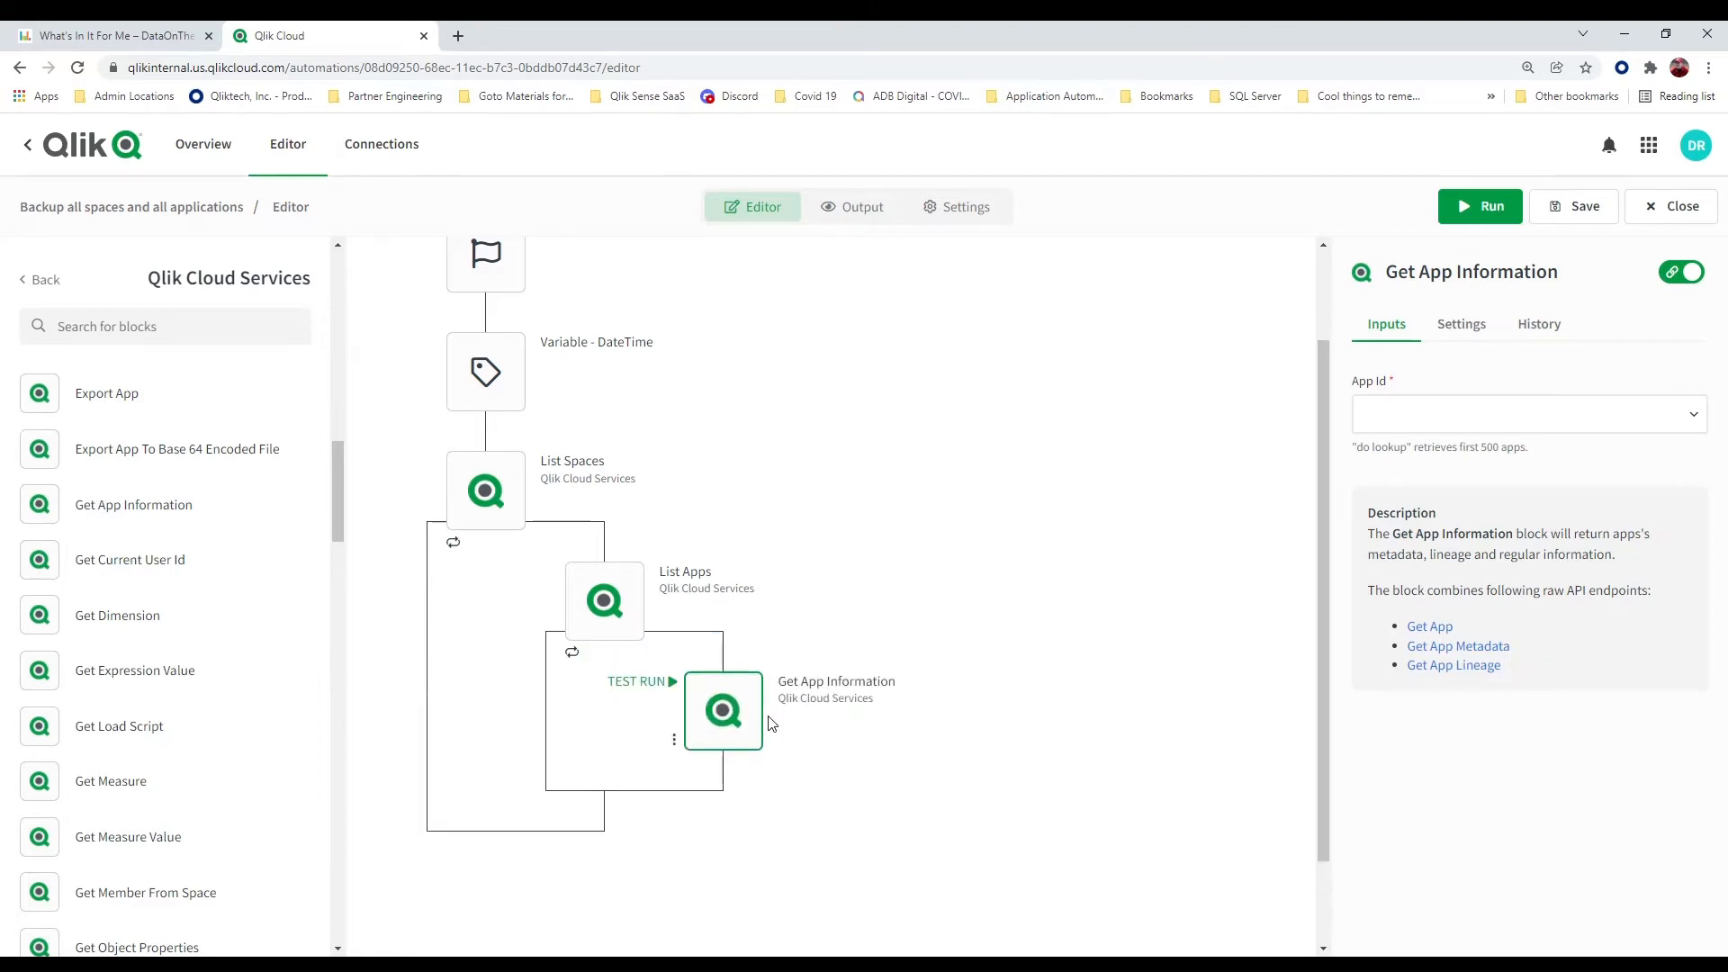
click(1500, 429)
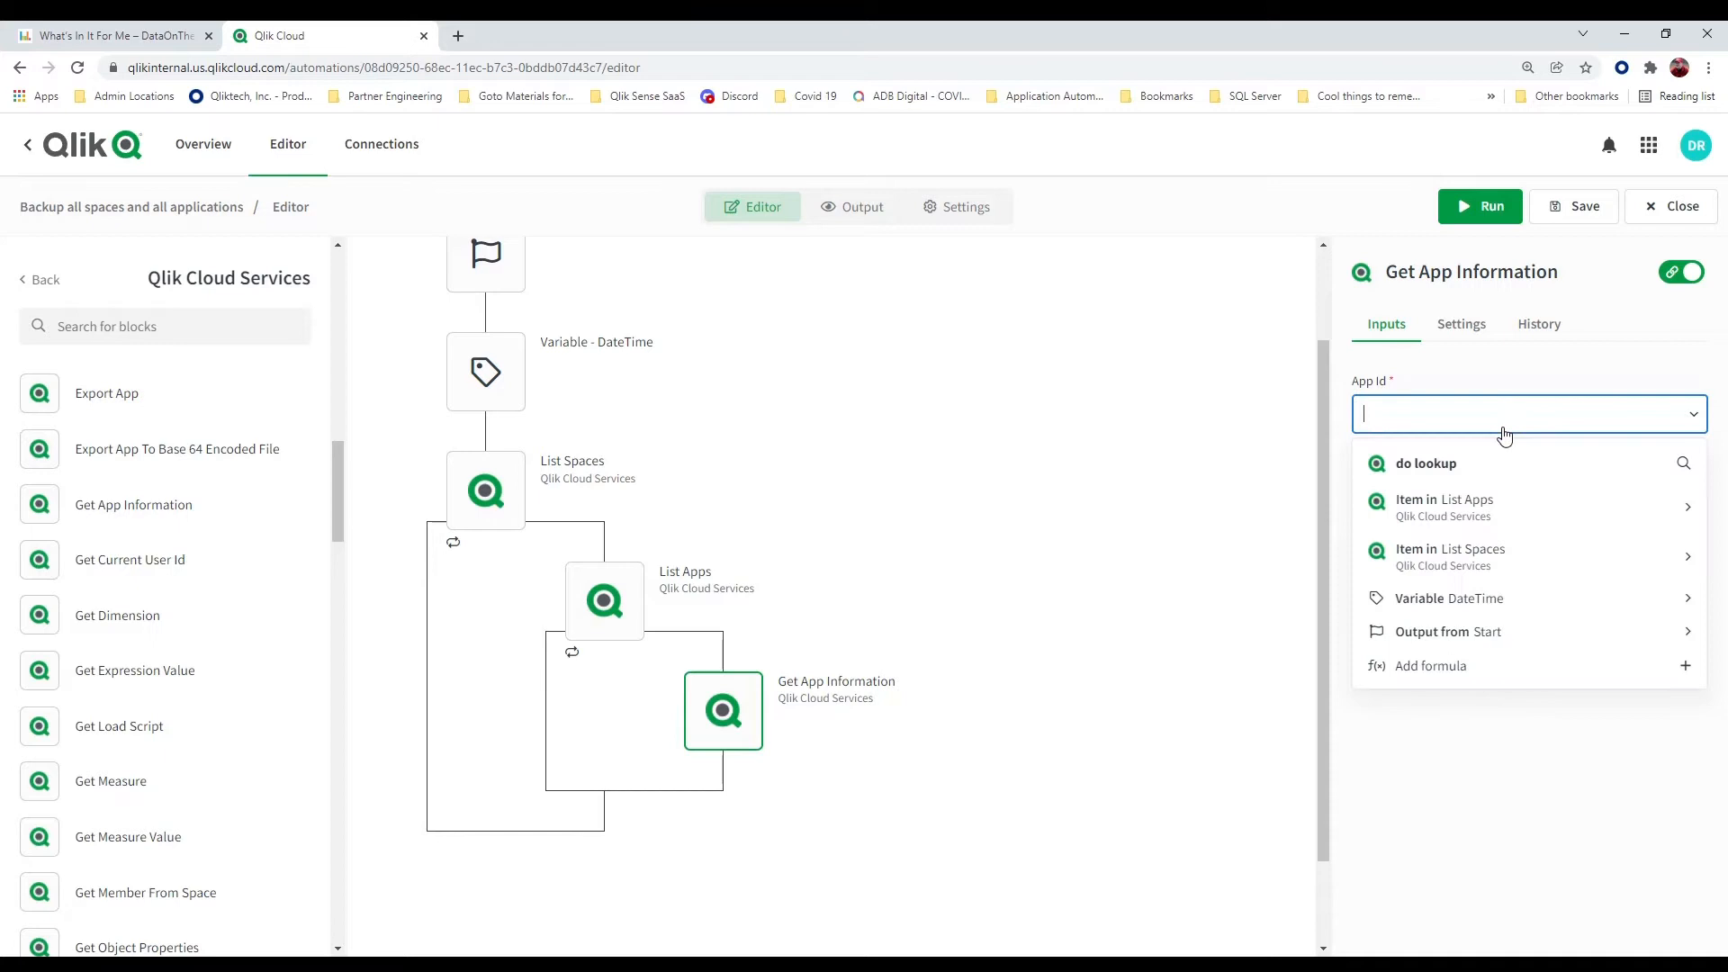
click(1573, 524)
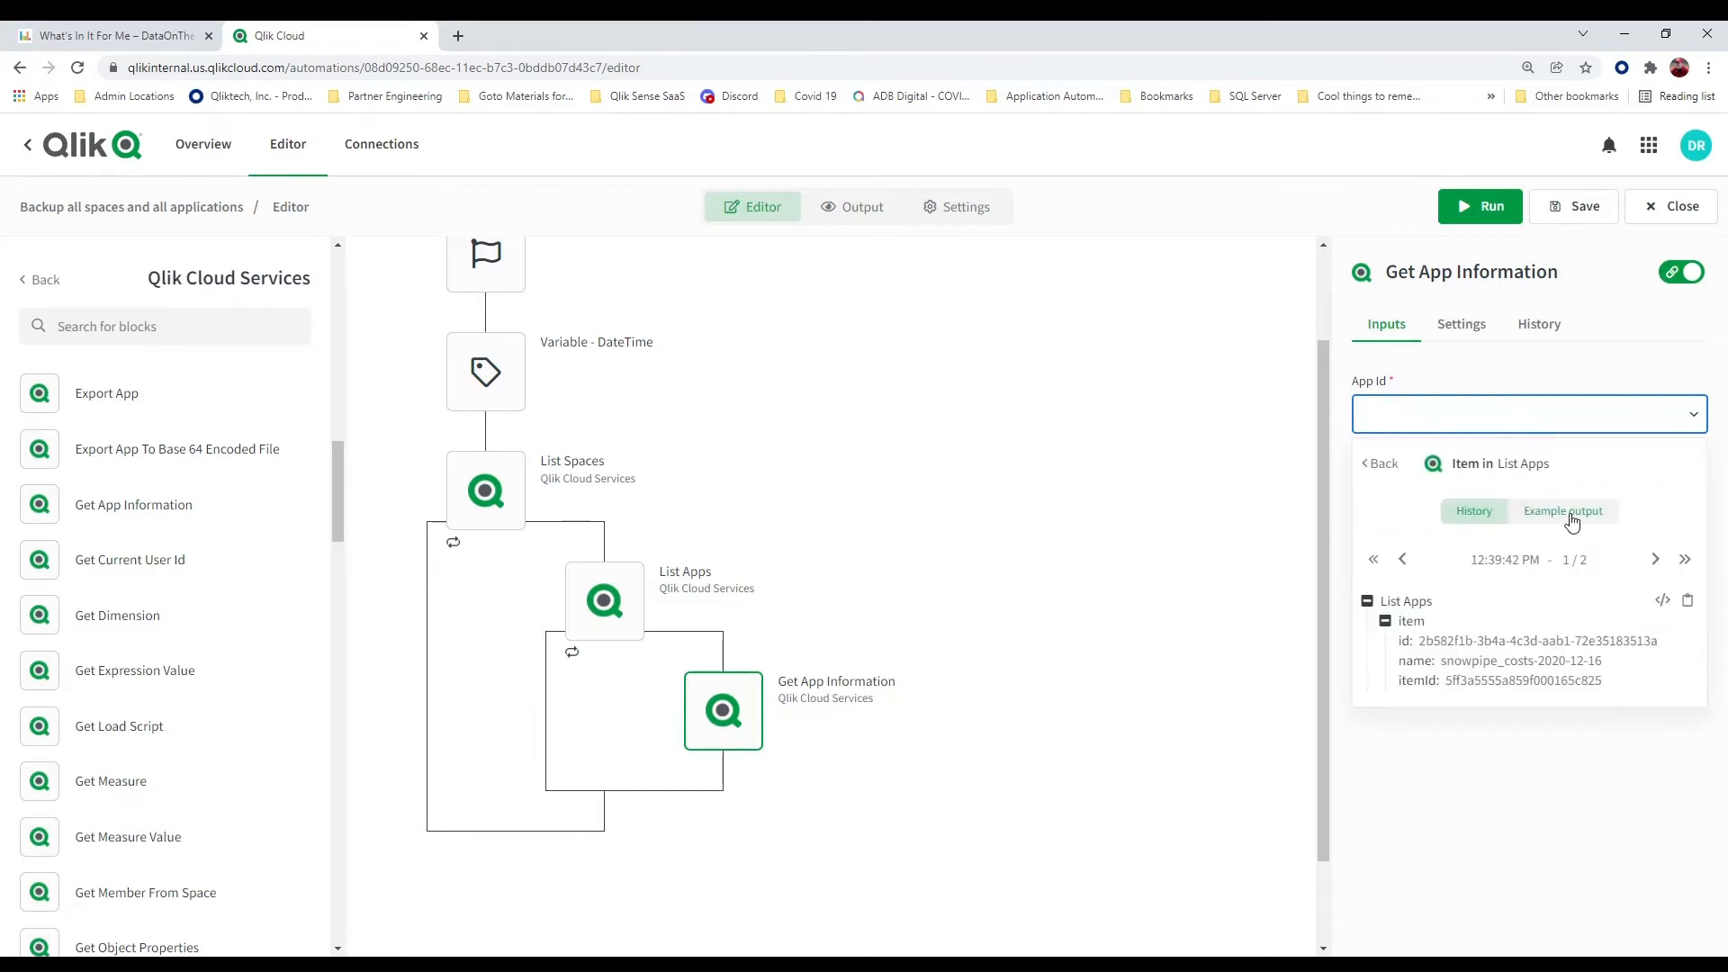
click(1408, 641)
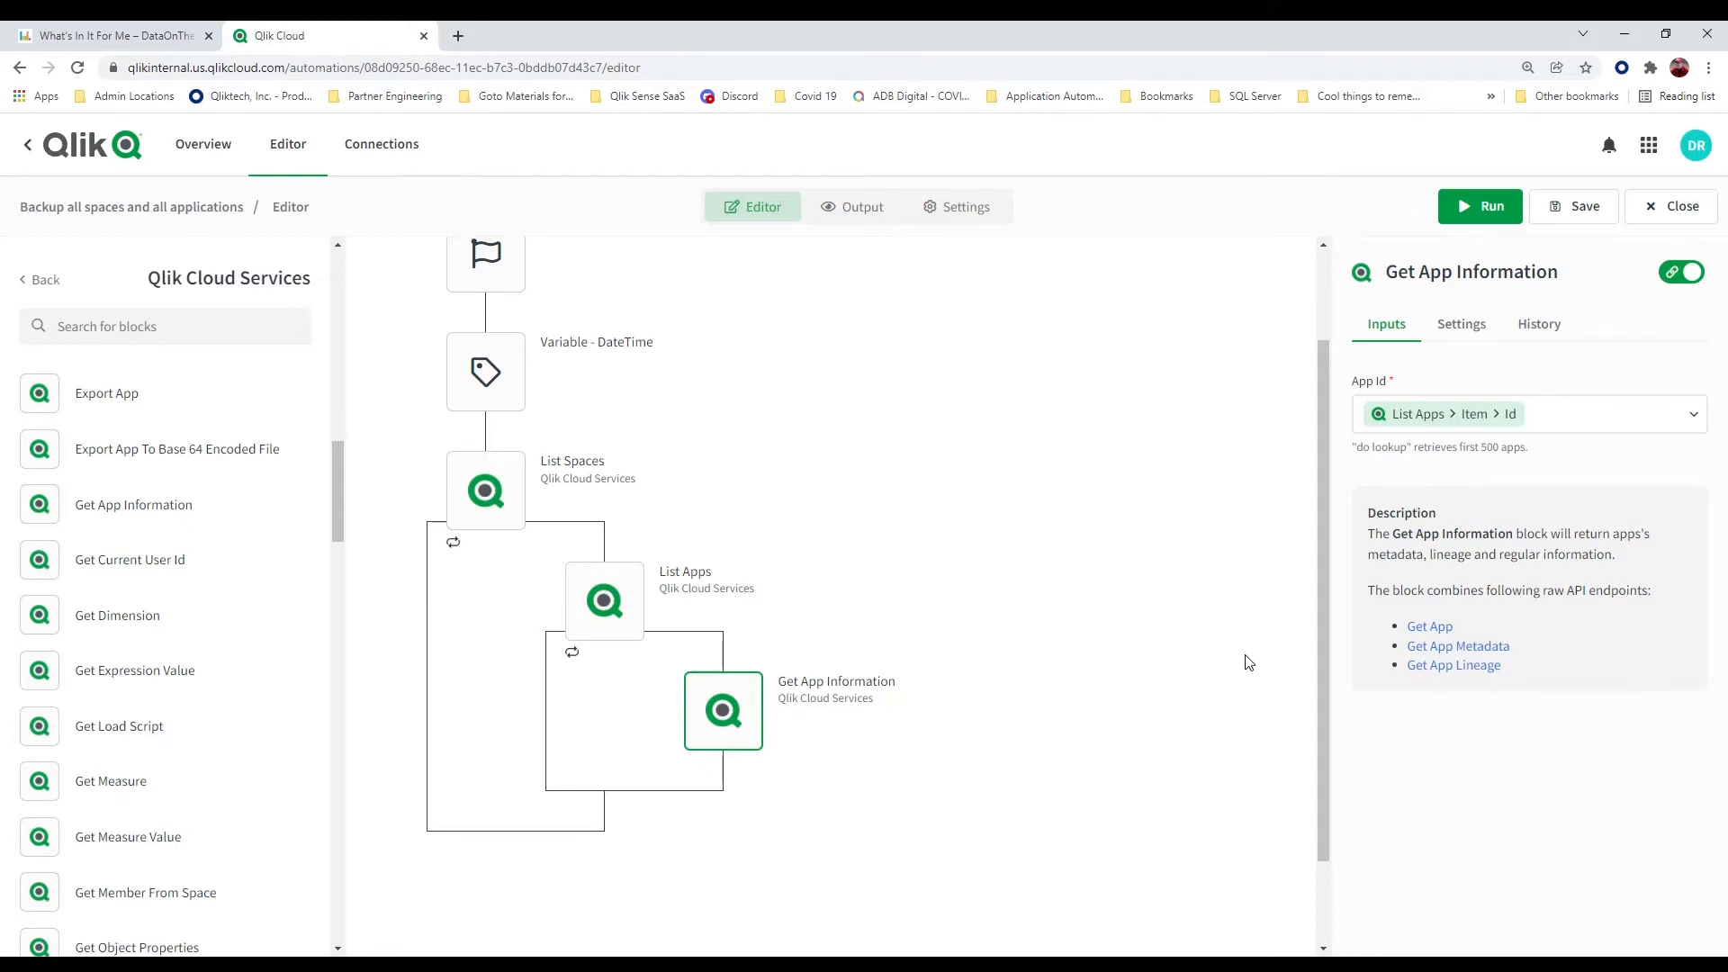
Add a basic Output block directly after Get App Information, with Get App Information as the data to output
click(23, 286)
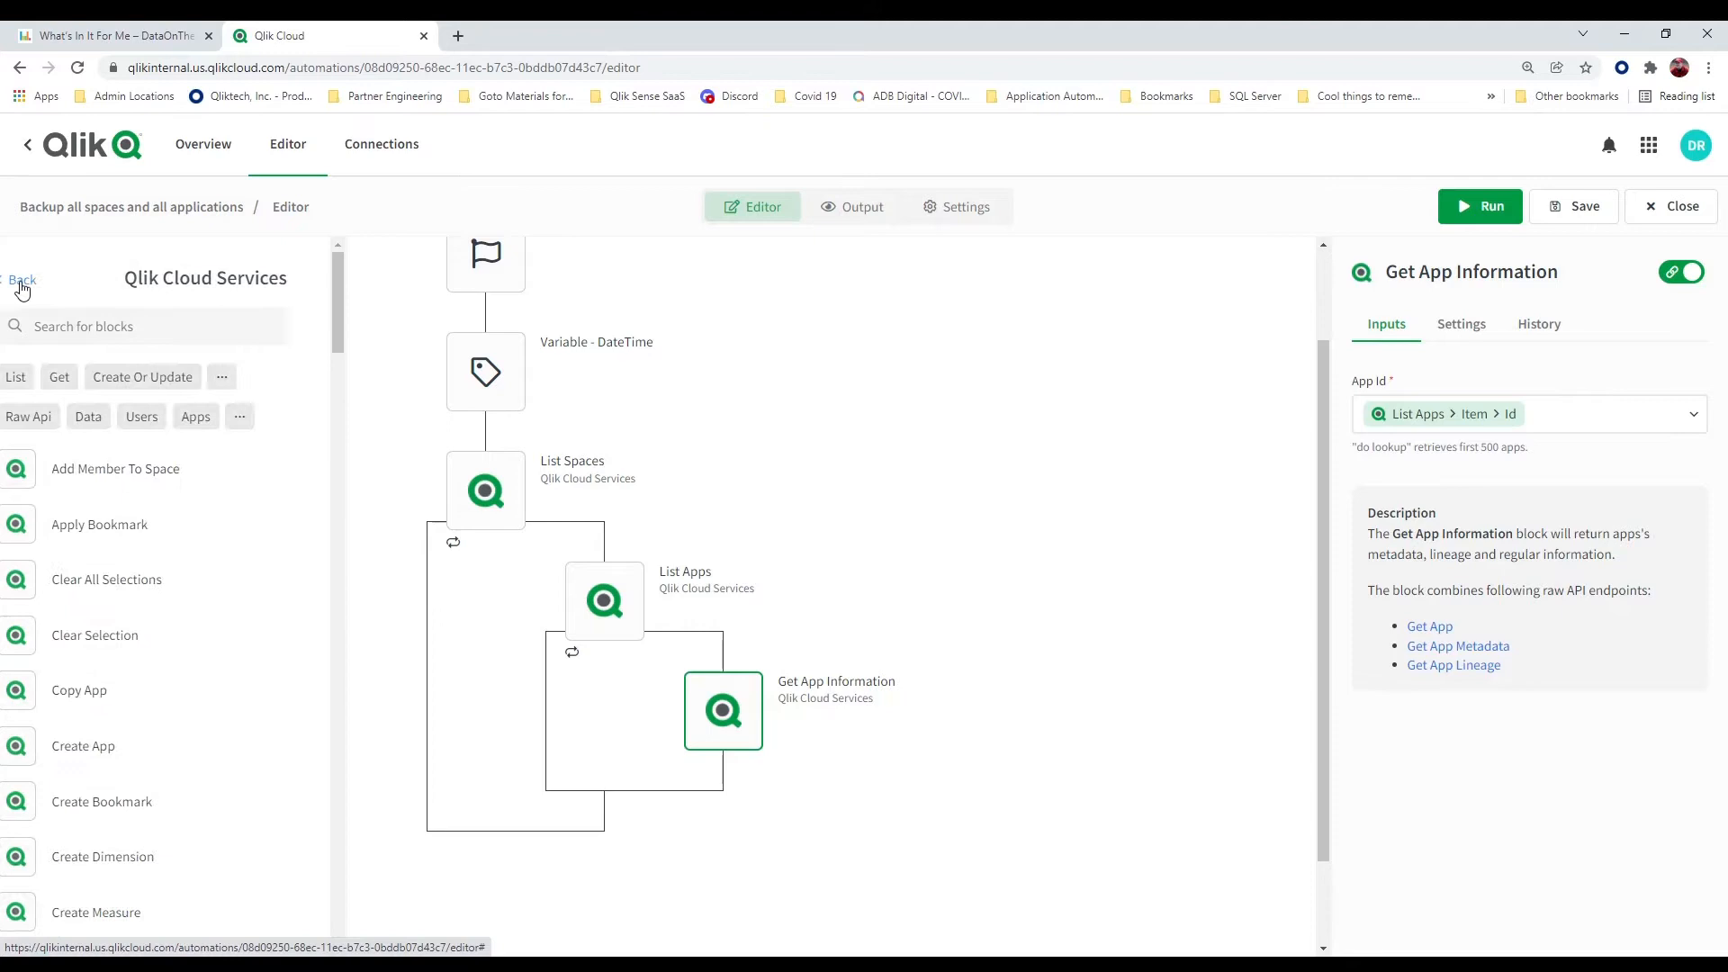
click(22, 287)
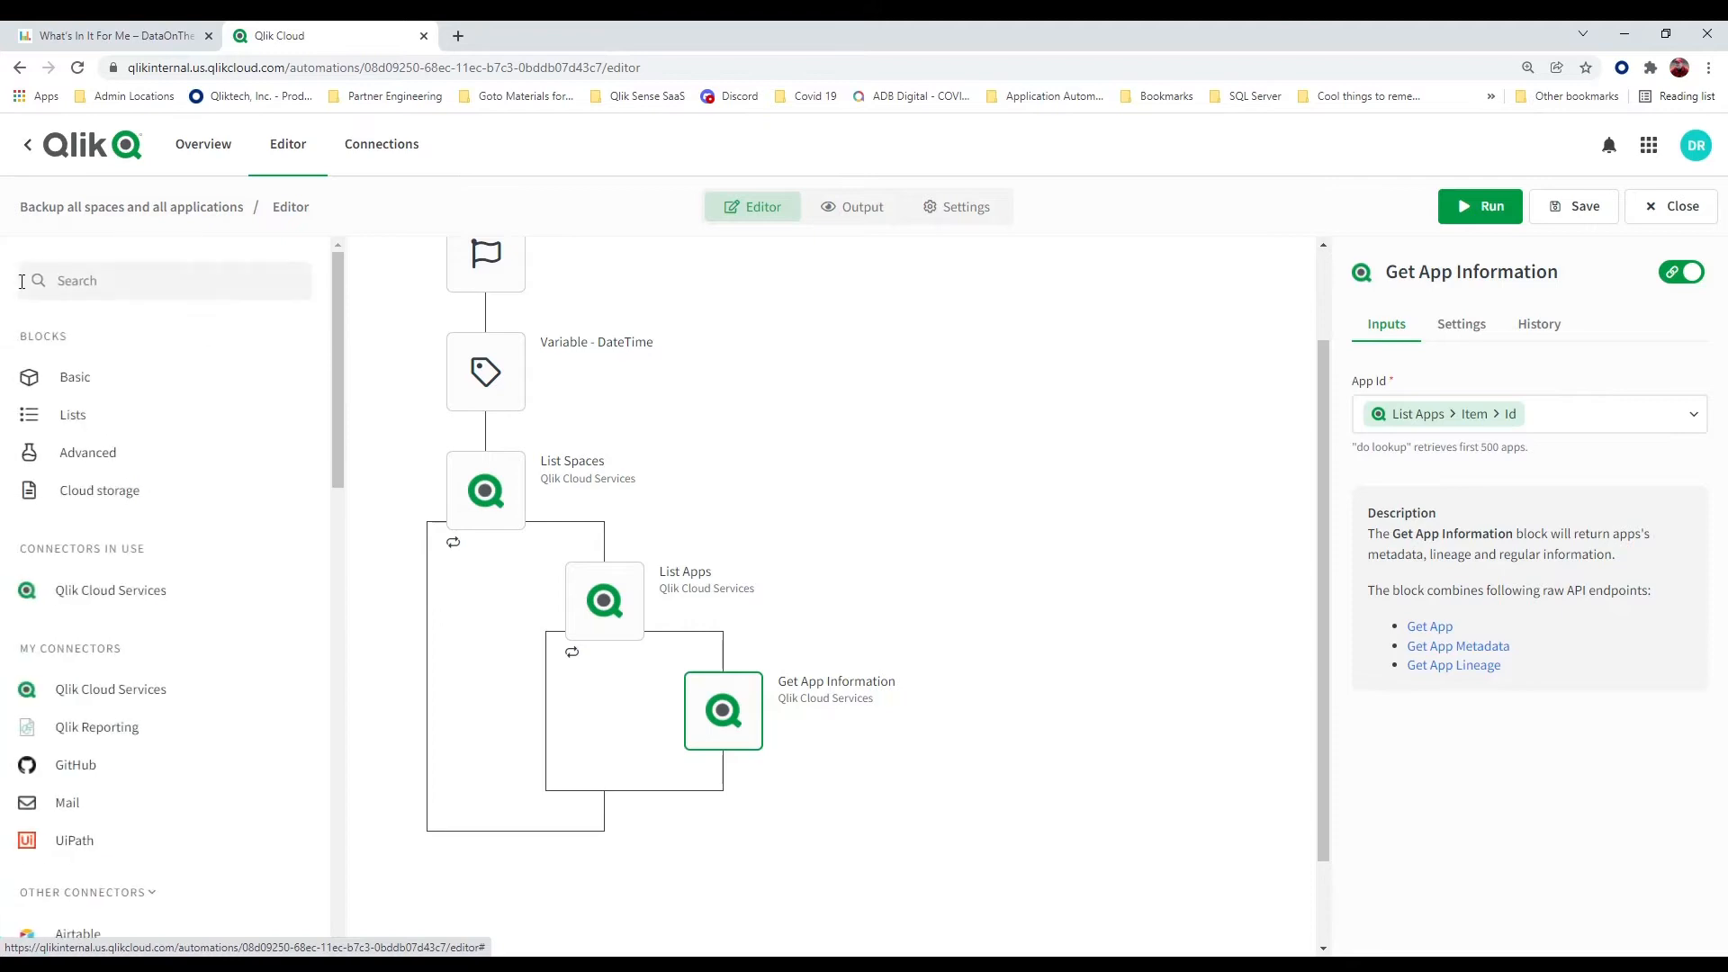
click(94, 389)
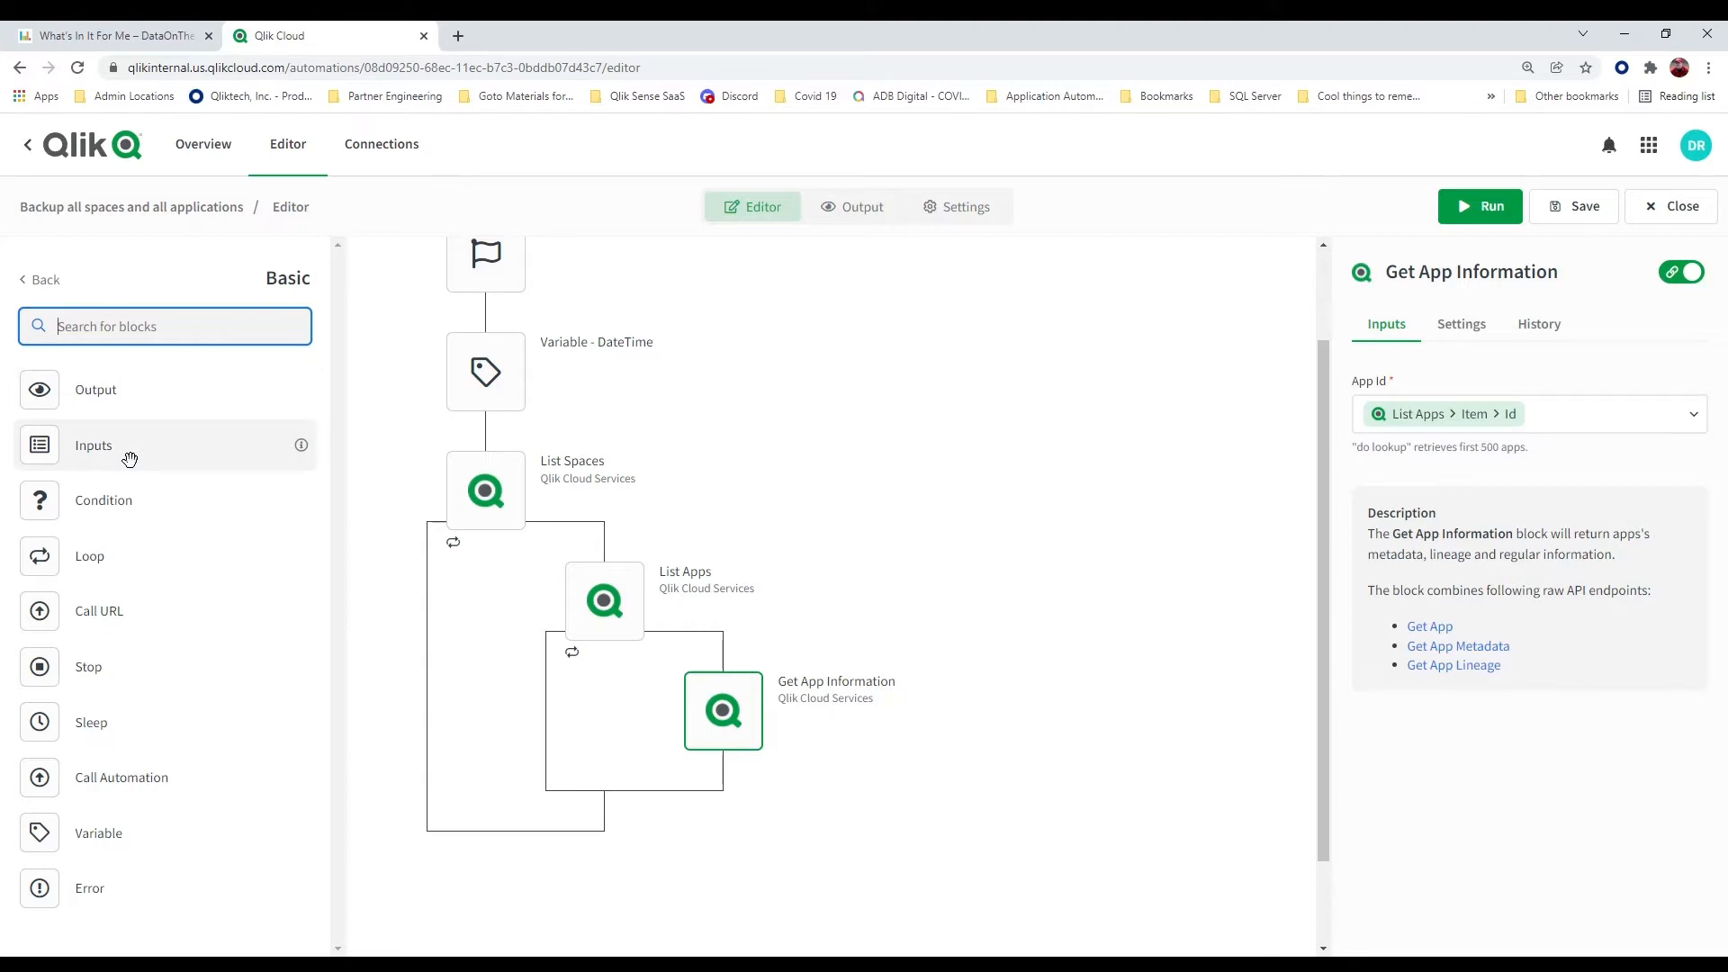
drag(46, 389, 724, 763)
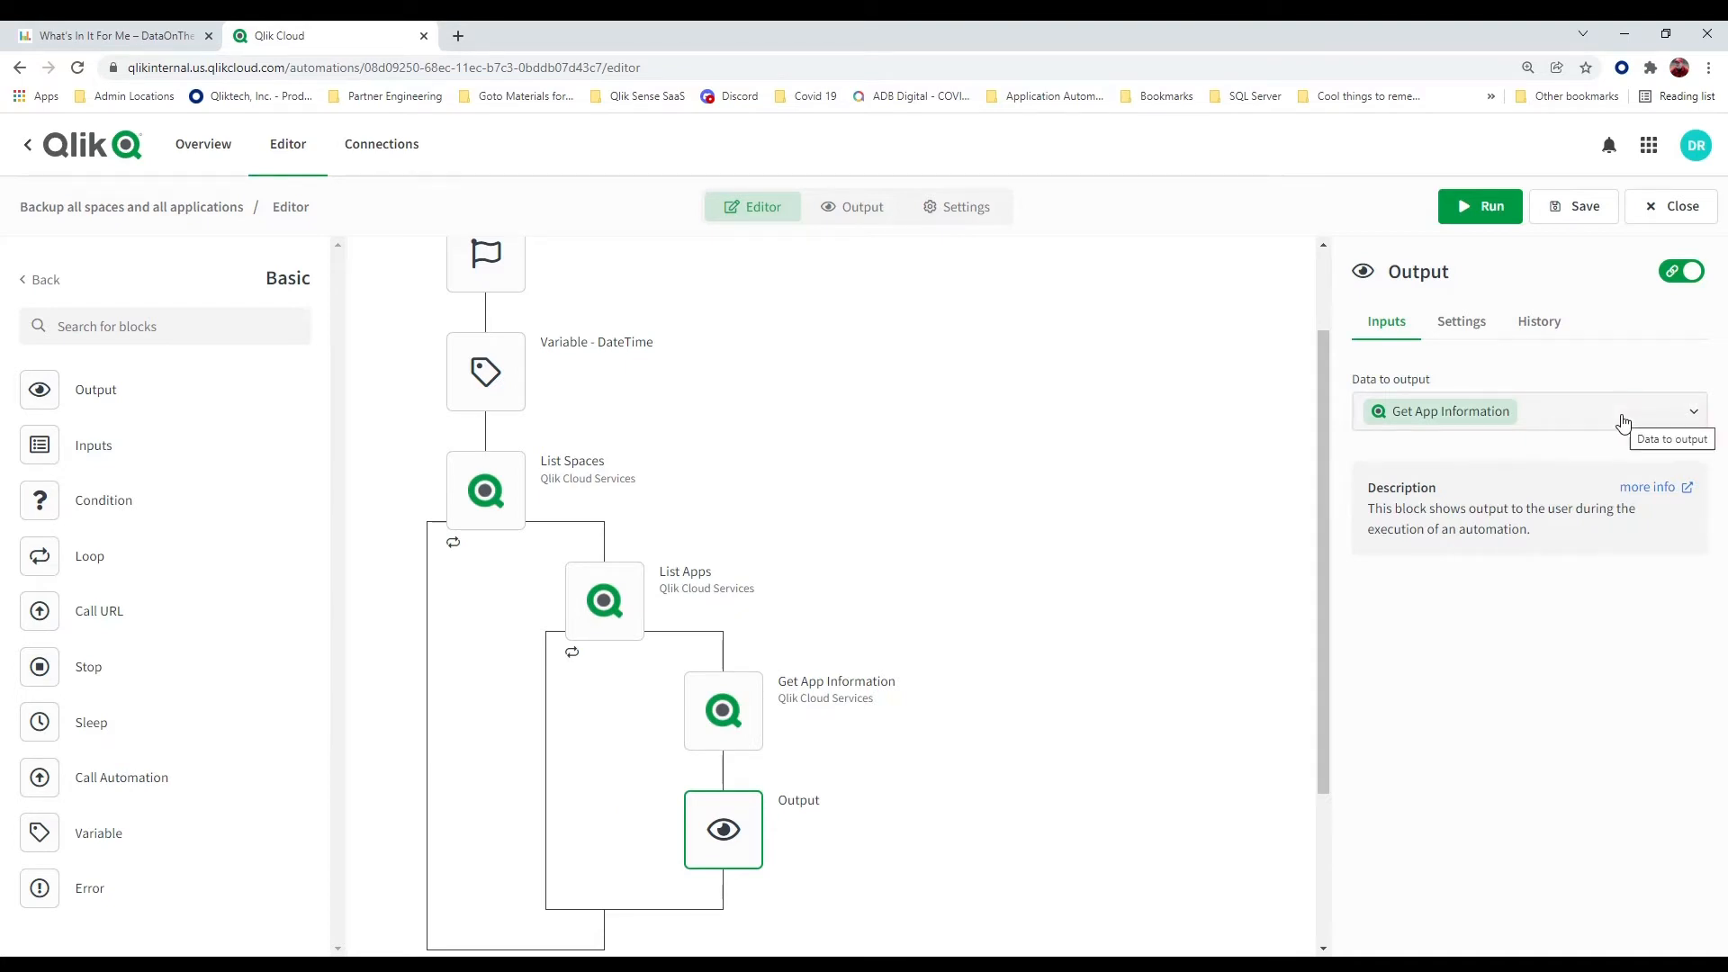
Save and run the automation, and stop the run while it is still looping through apps
click(1551, 215)
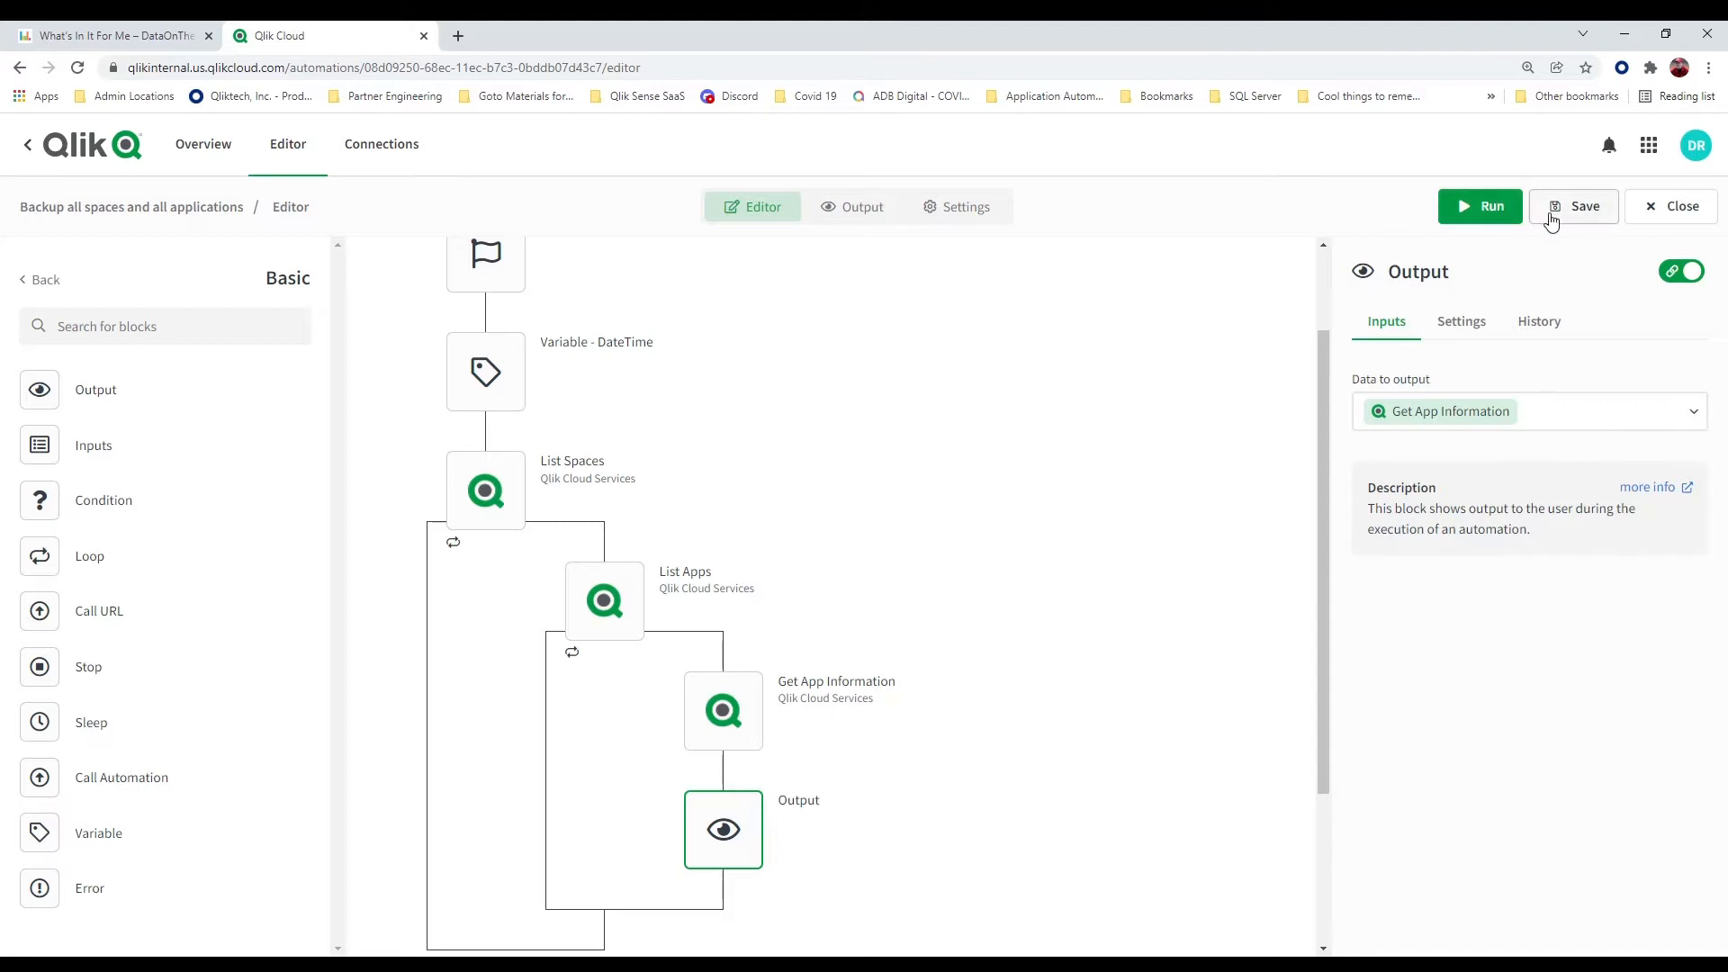
click(1498, 213)
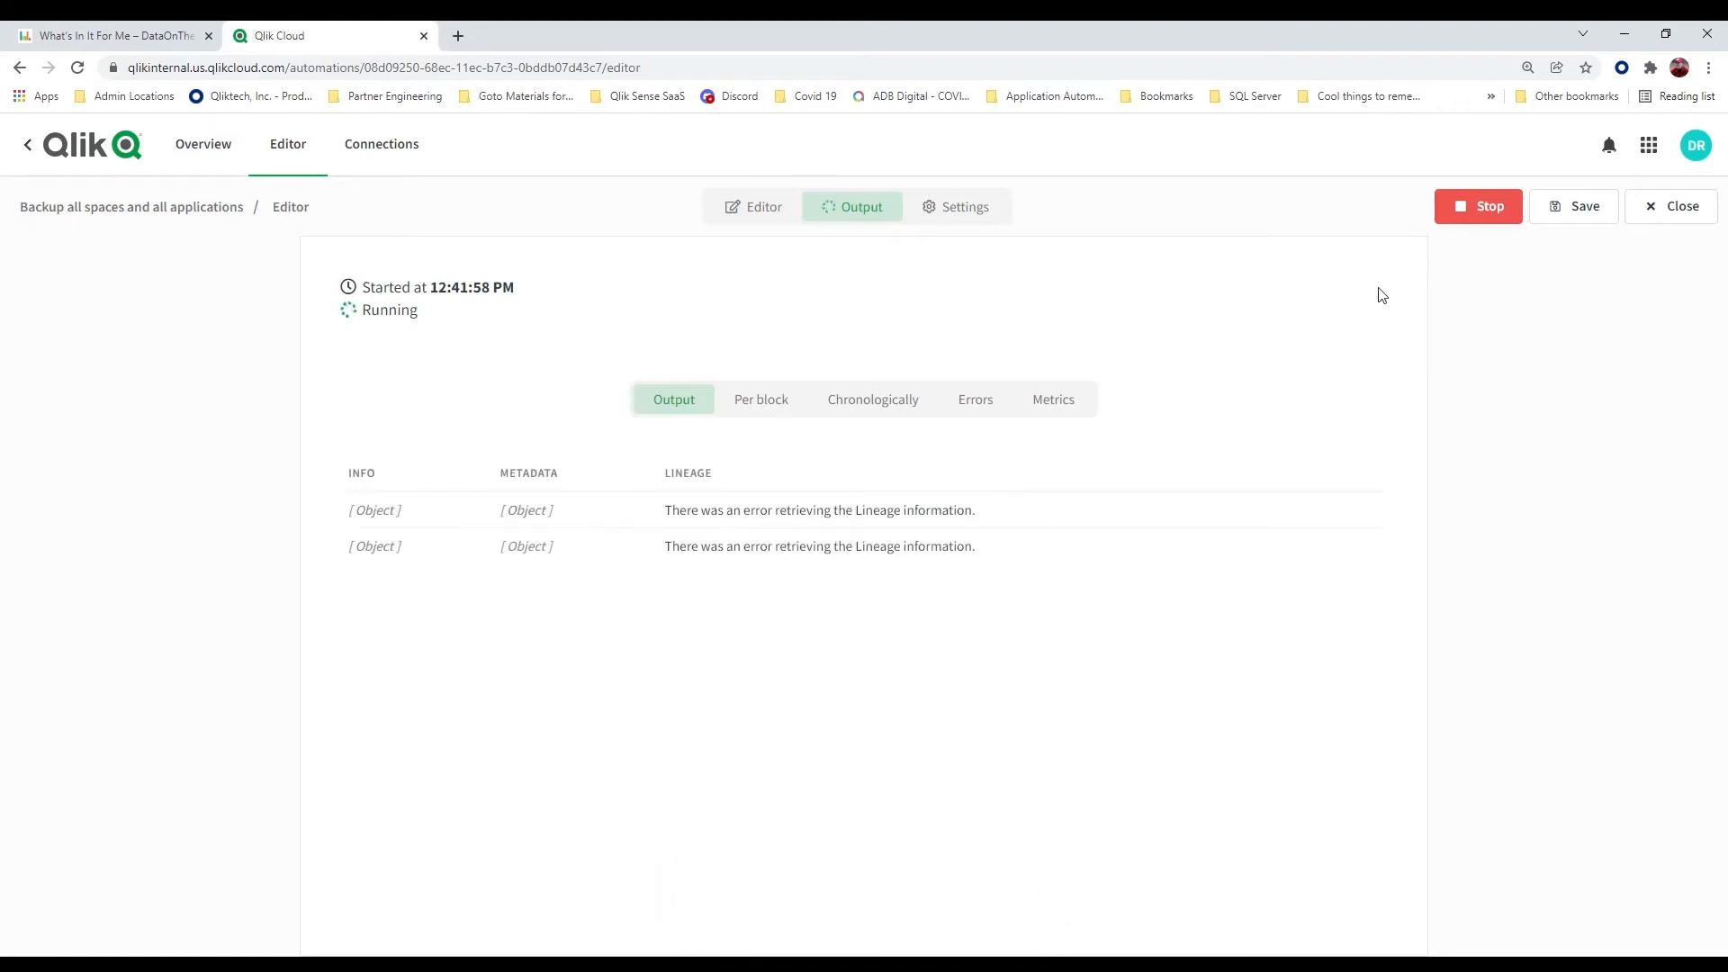
click(1494, 214)
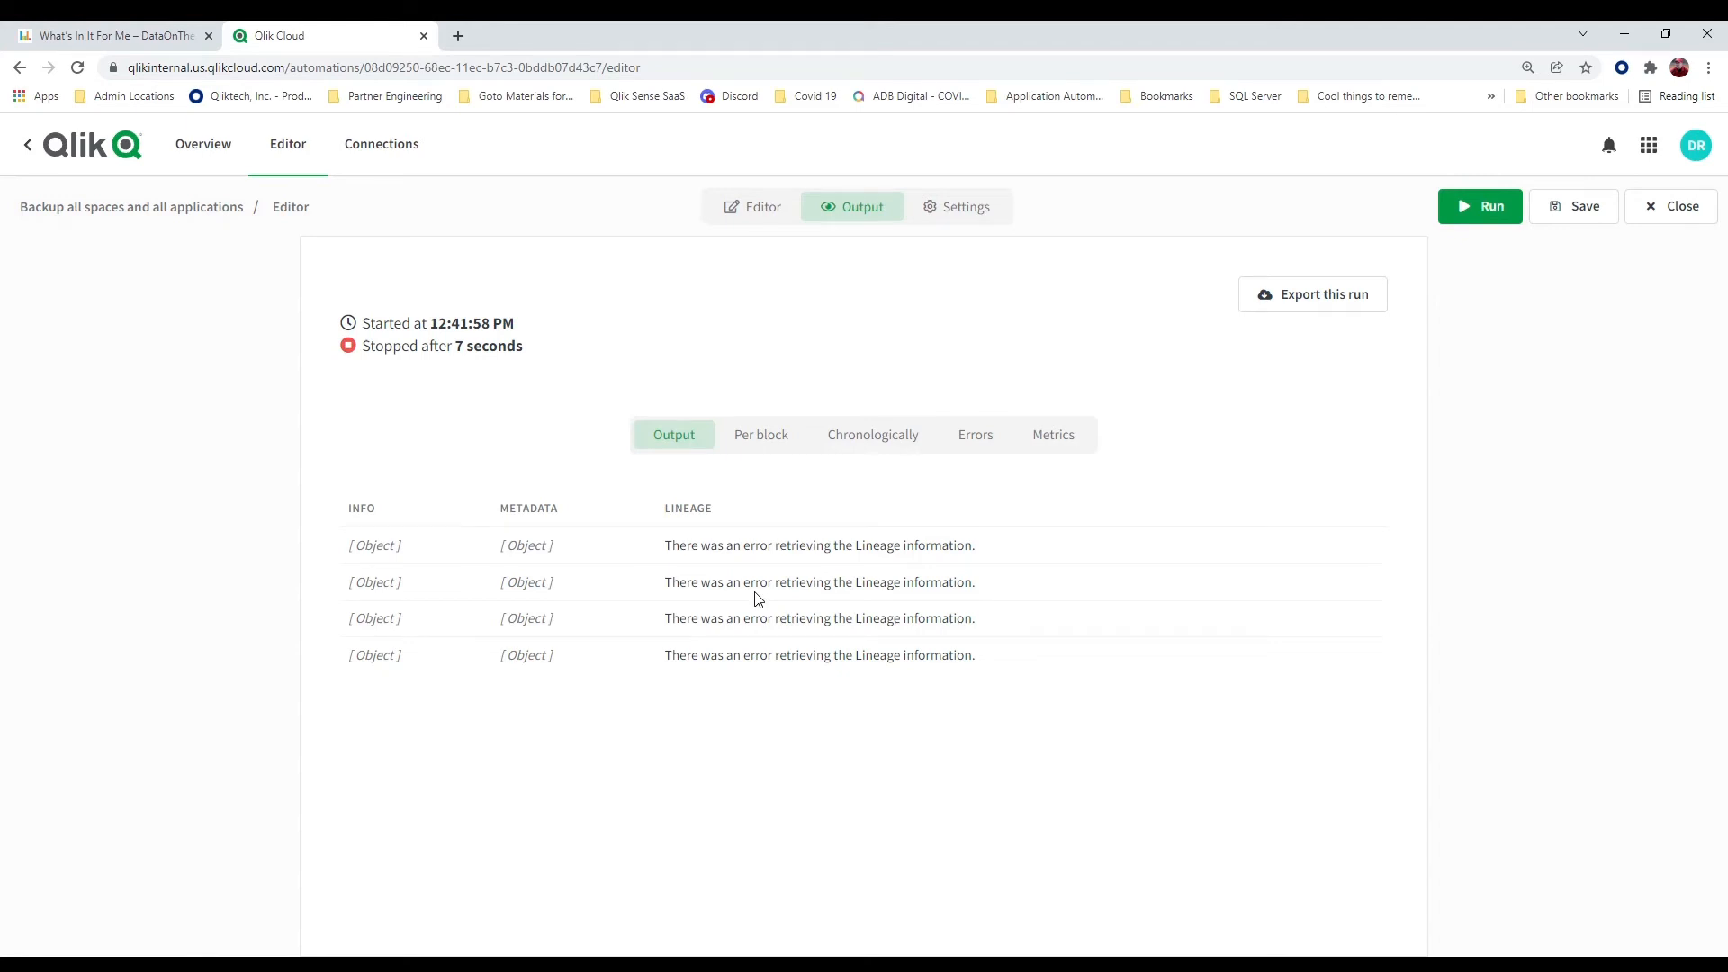
Go back to the automation's flow and add a Stop block after the Output block in the List Apps loop
click(762, 209)
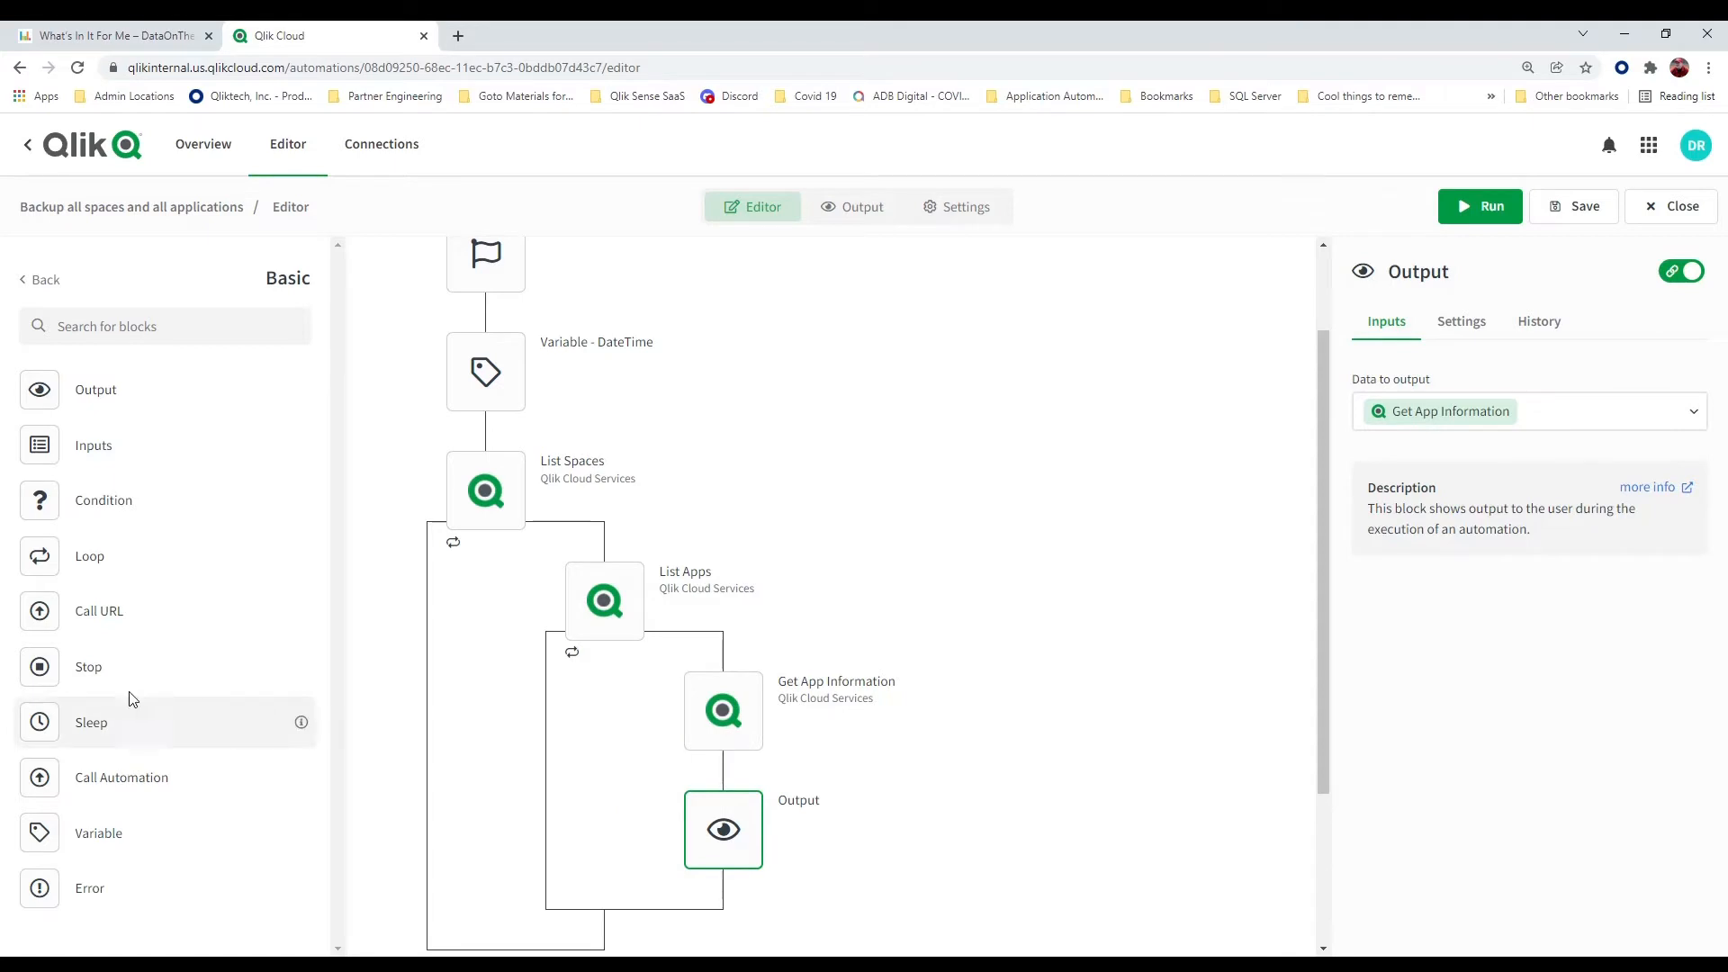
drag(60, 671, 737, 886)
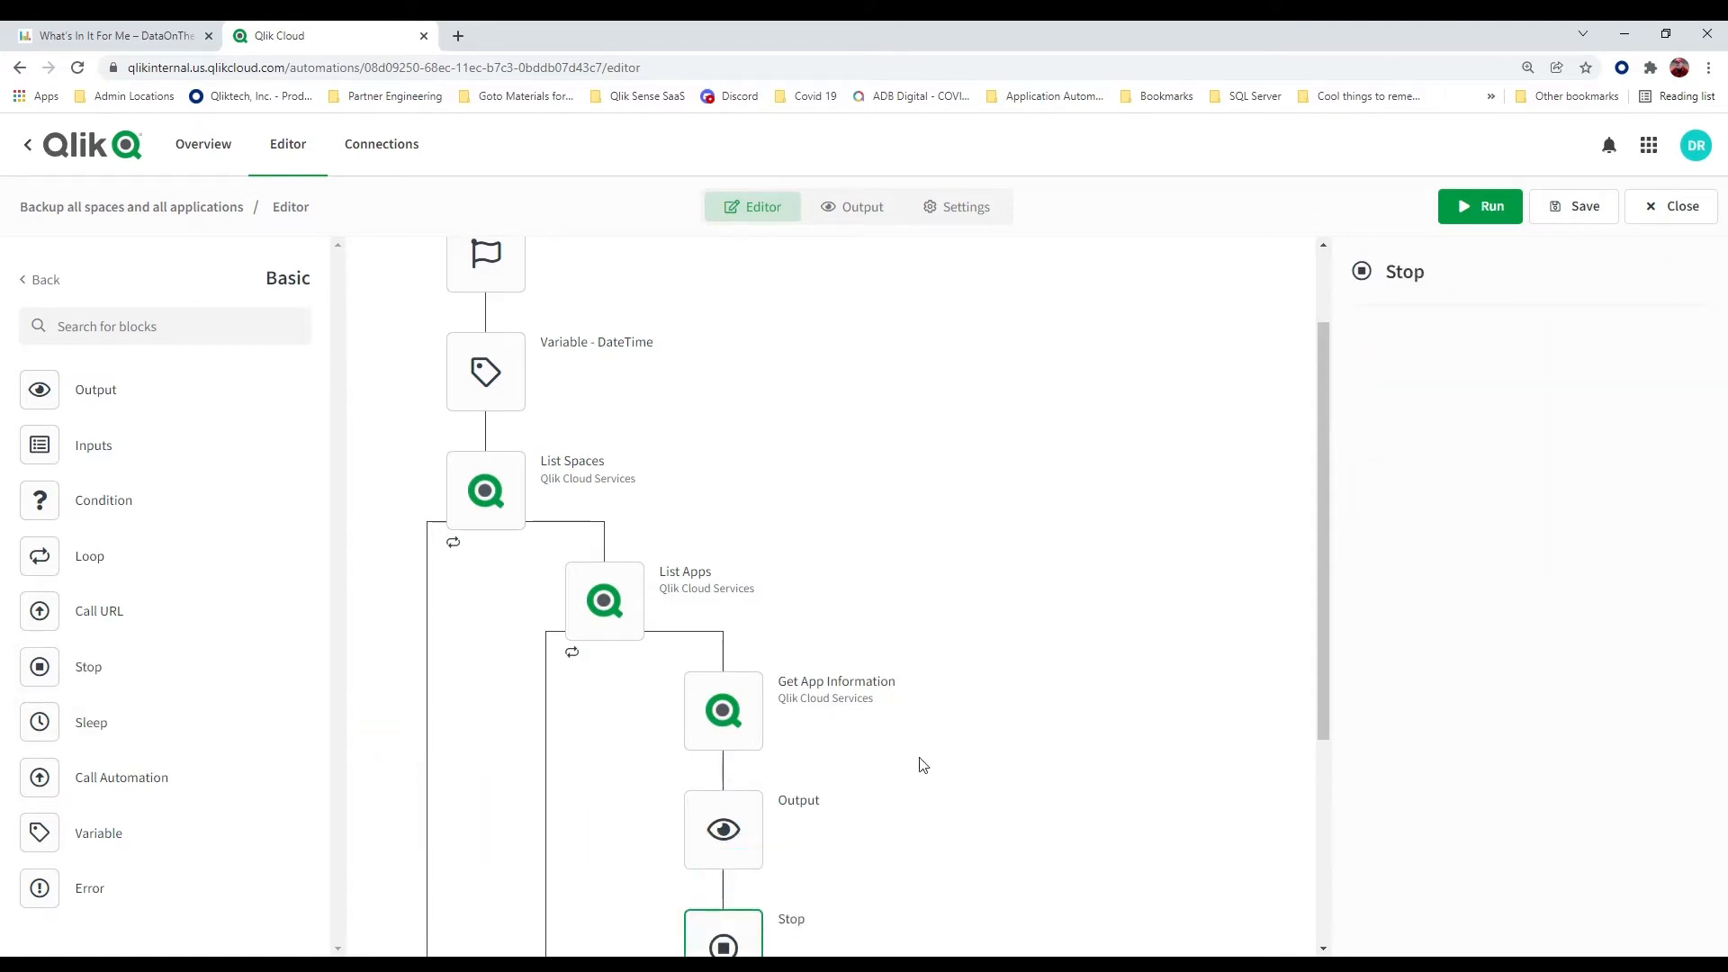
scroll(936, 713, down, 2)
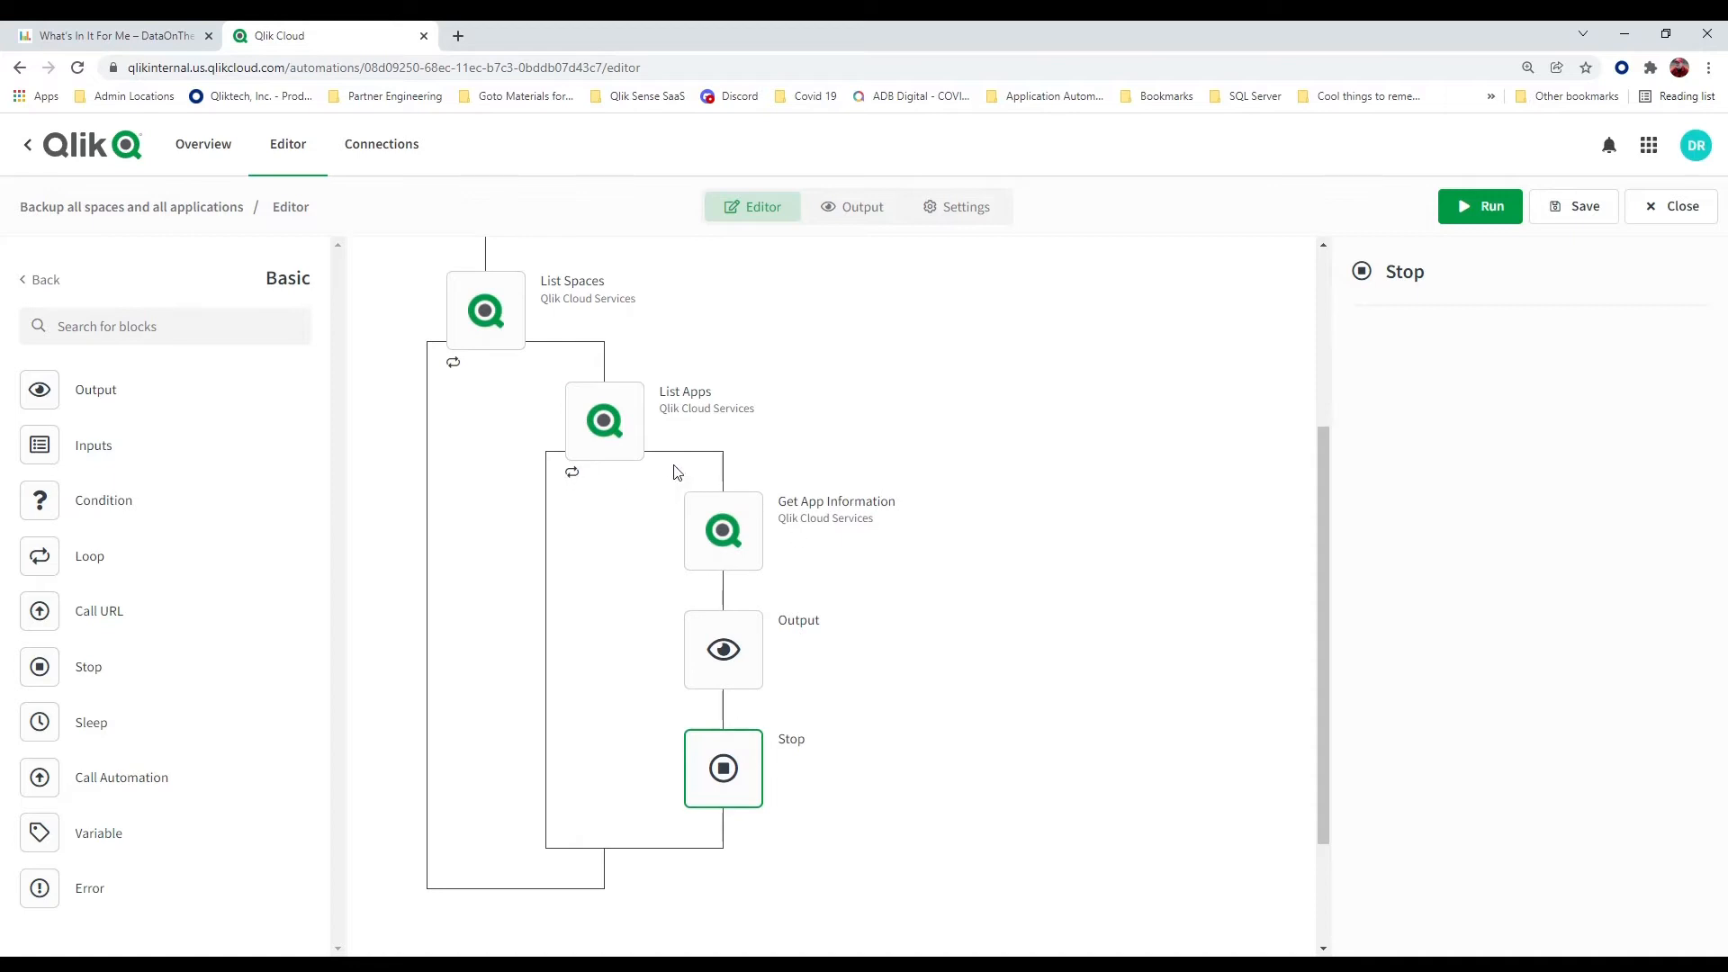
Save the automation with its Stop block and run it again
mouse_move(754, 677)
click(1557, 218)
click(1497, 208)
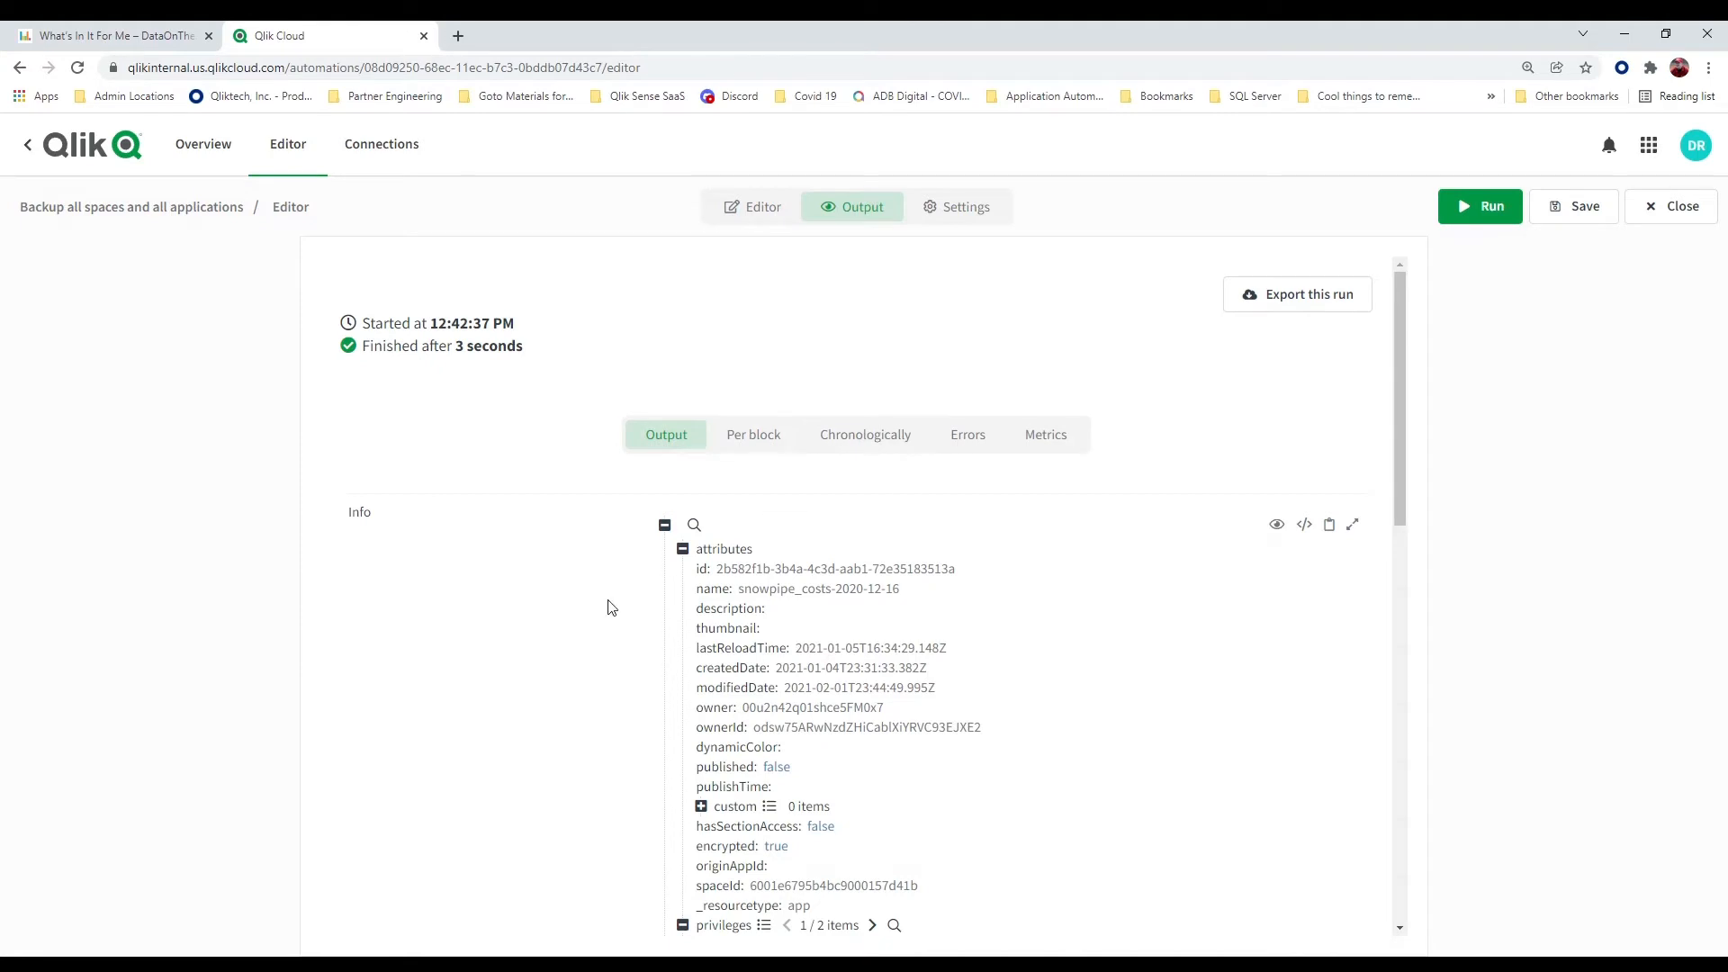
Examine the run output's Info attributes and step through its privileges, with the Metadata section collapsed
scroll(606, 606, down, 6)
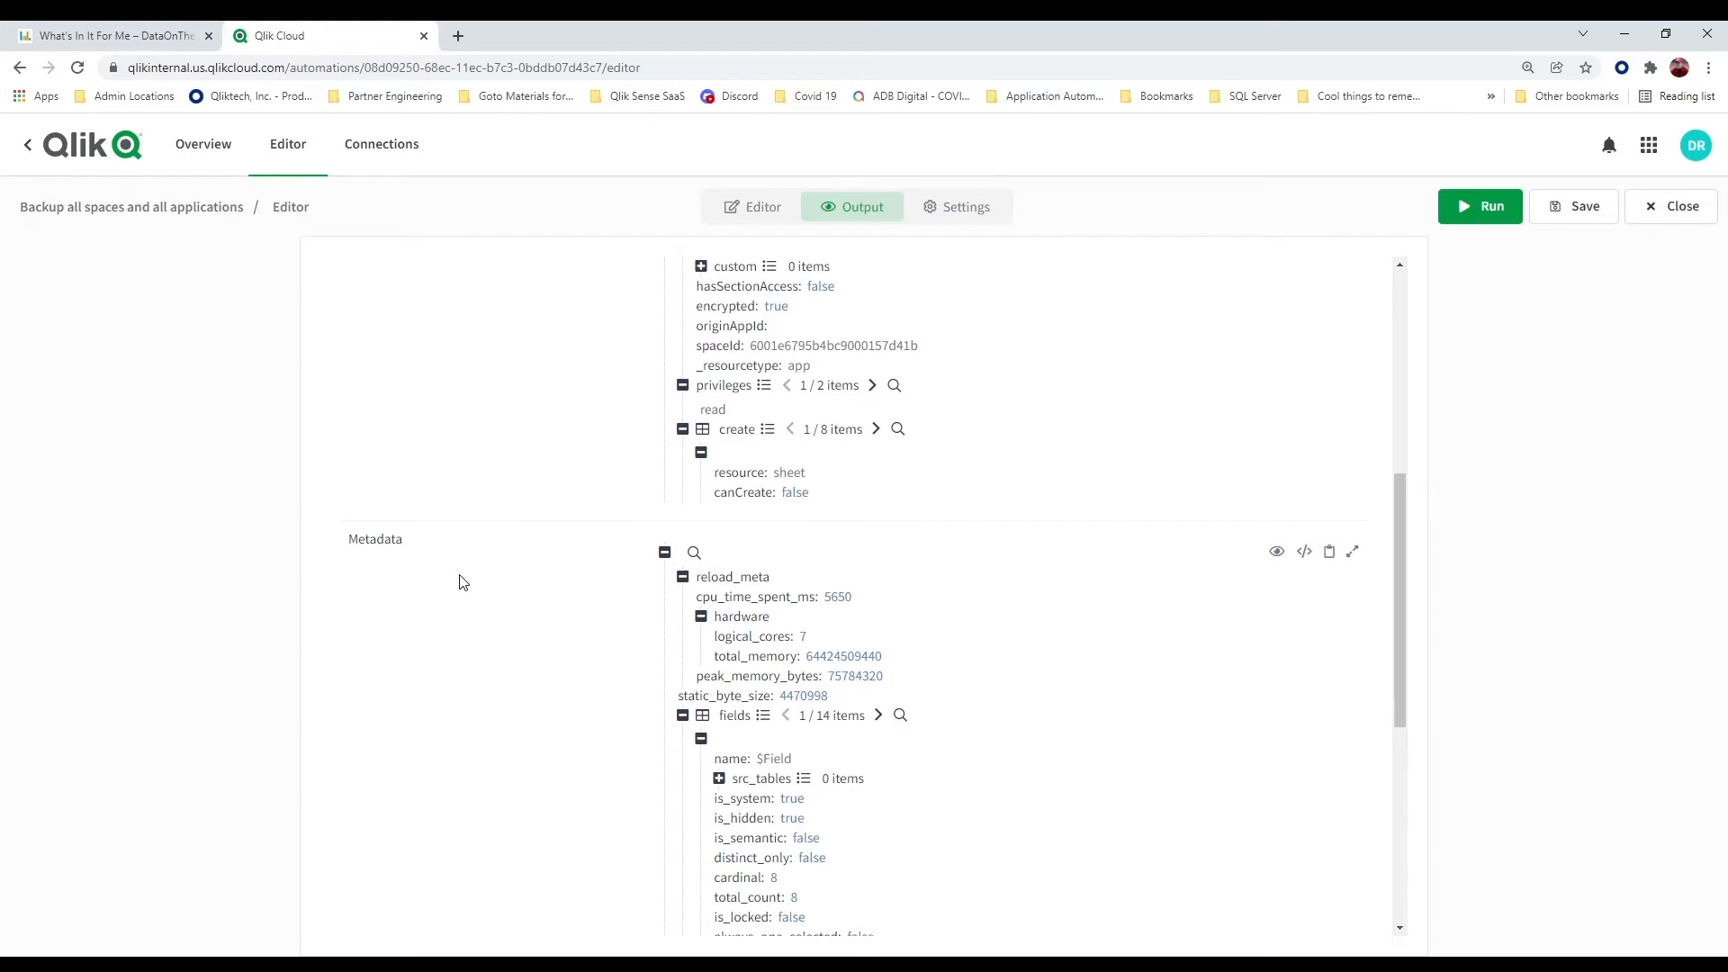
click(665, 551)
scroll(587, 447, up, 5)
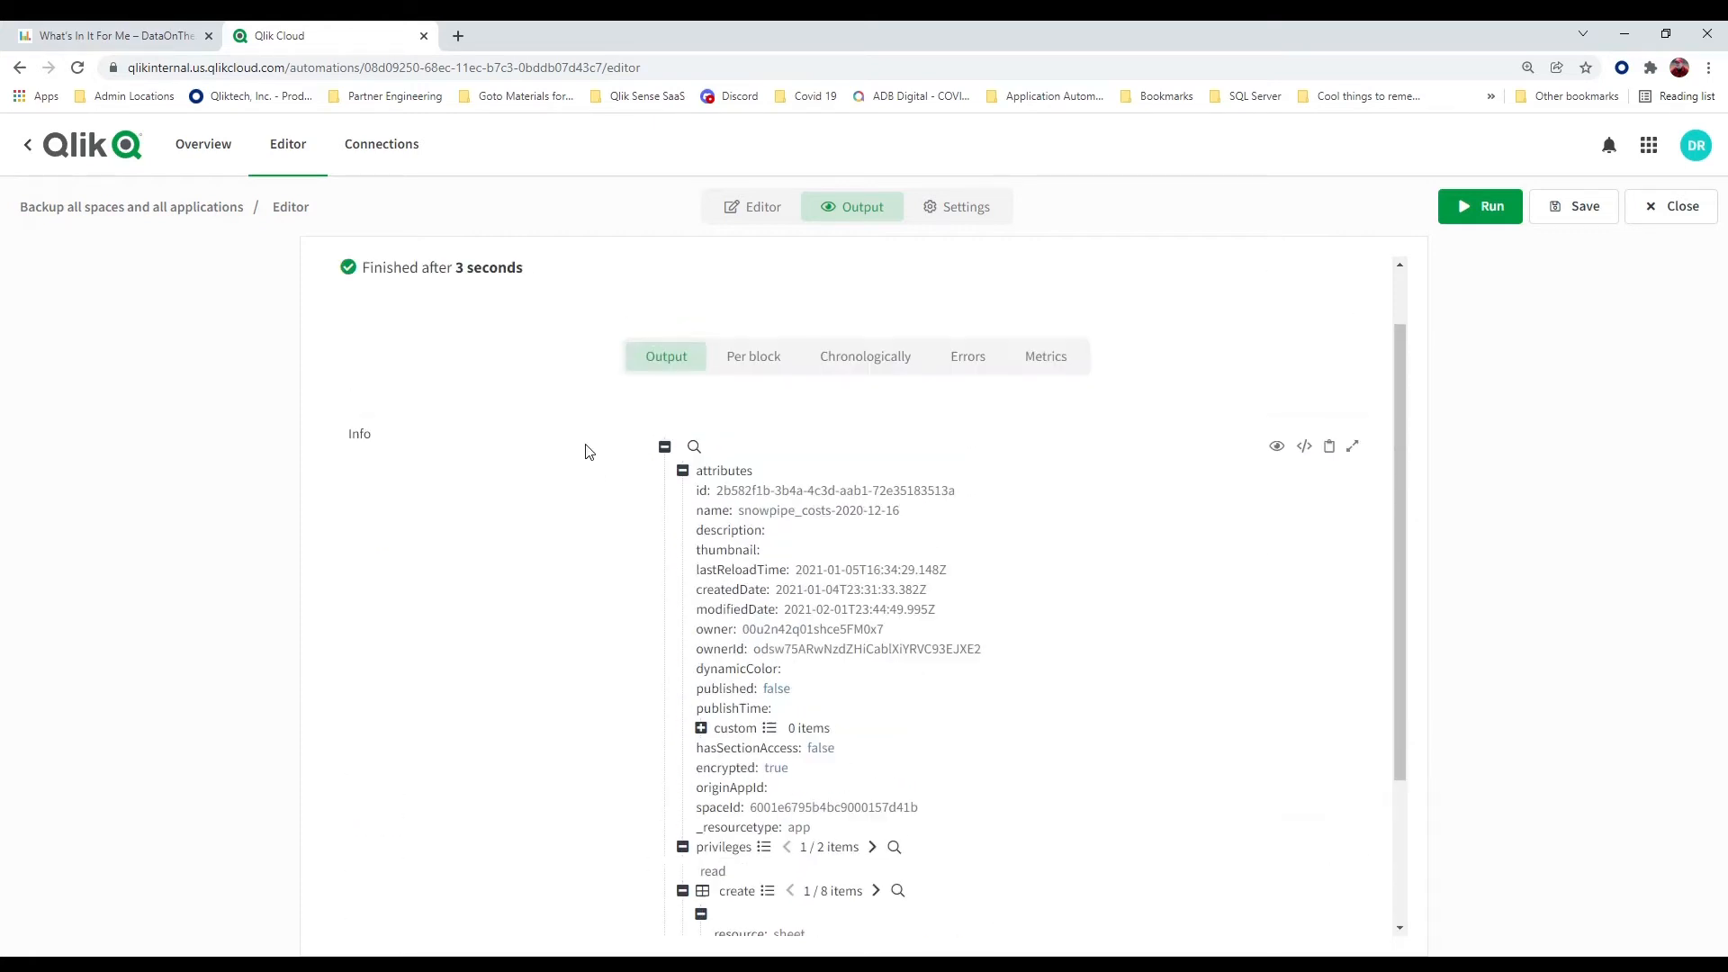
scroll(589, 450, down, 4)
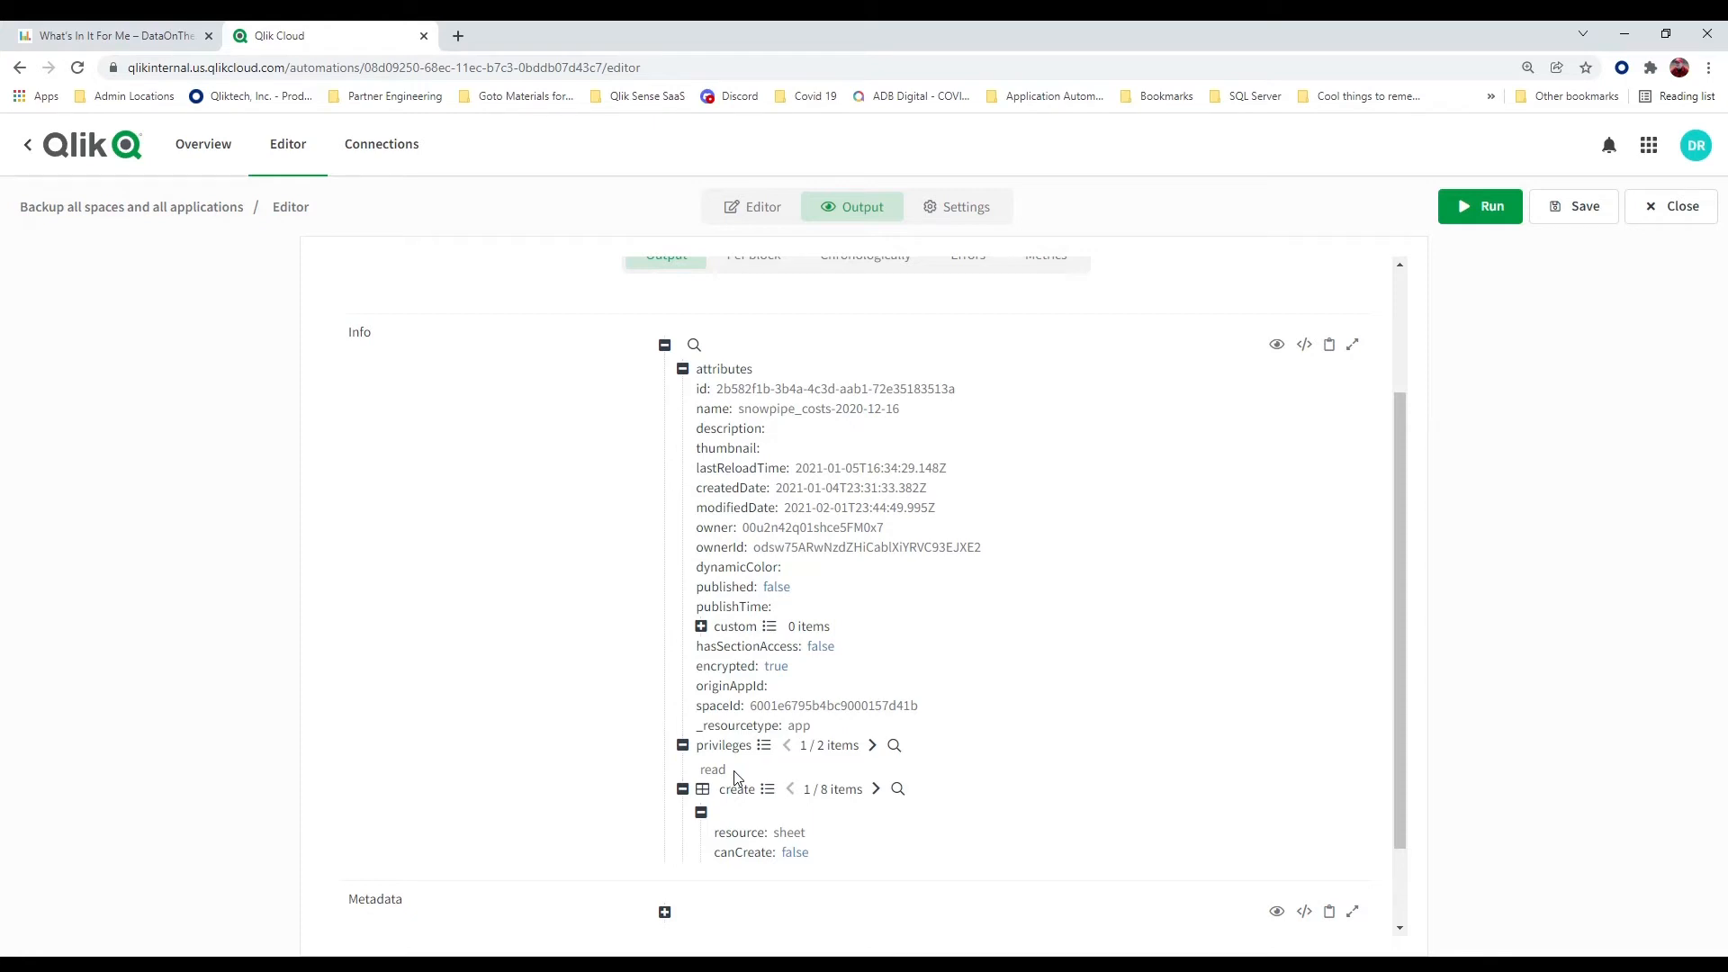
click(870, 747)
scroll(832, 814, down, 1)
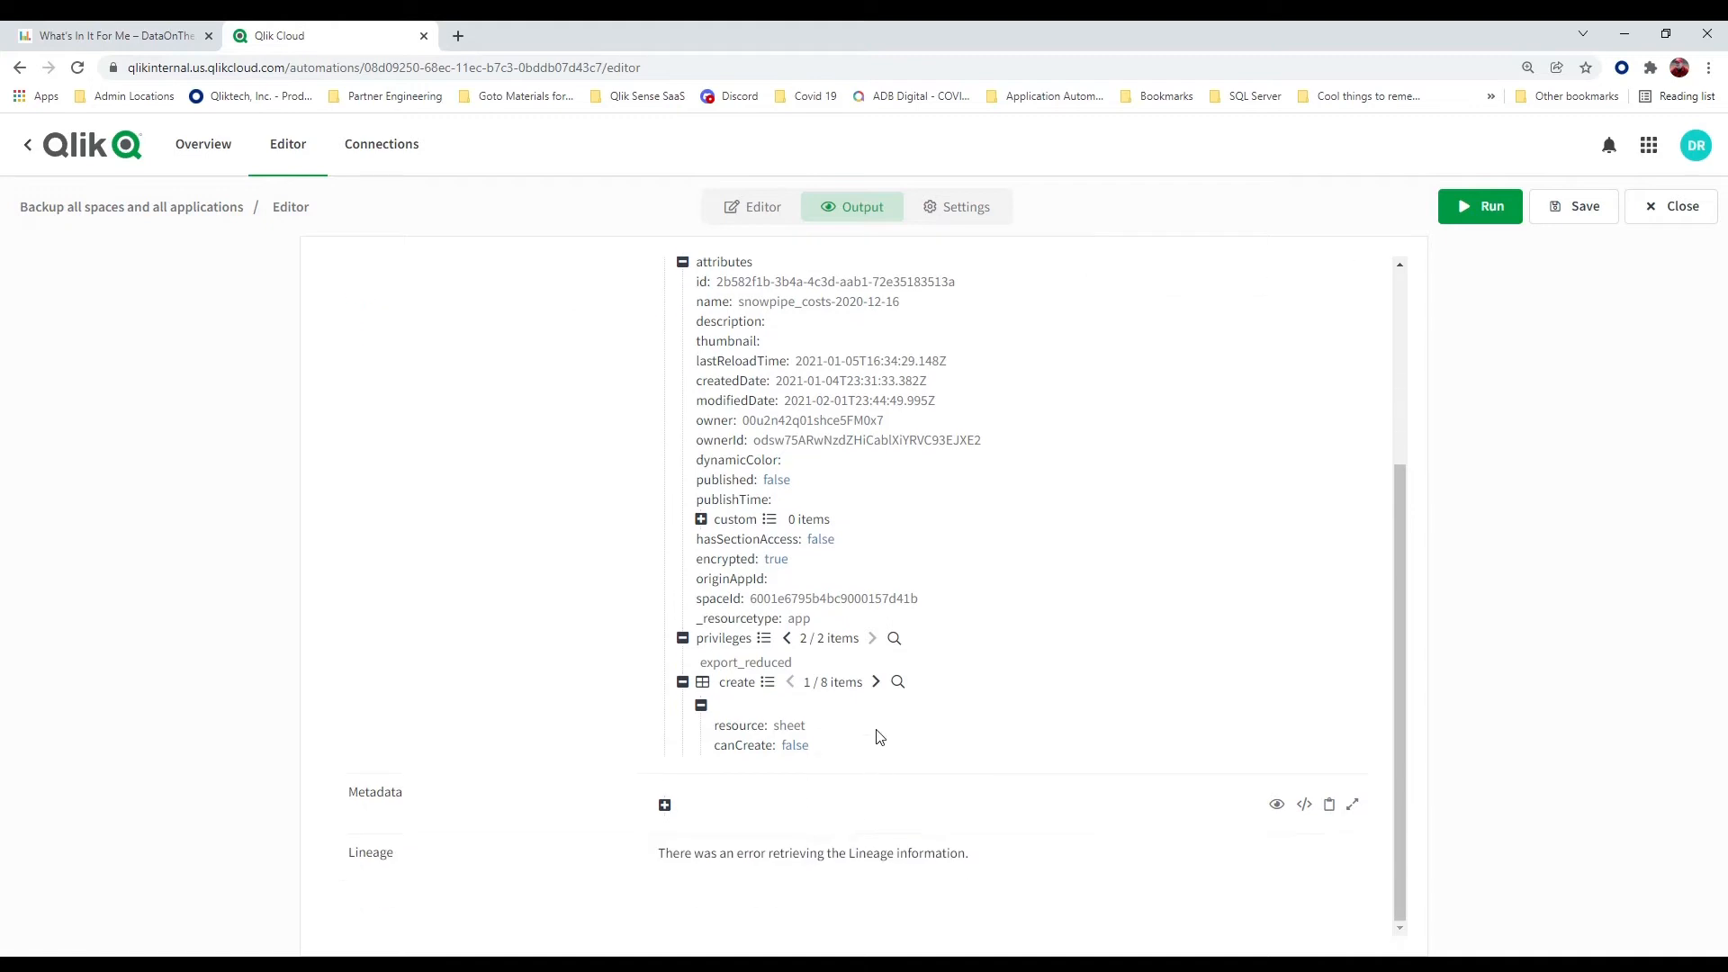
scroll(1159, 470, up, 2)
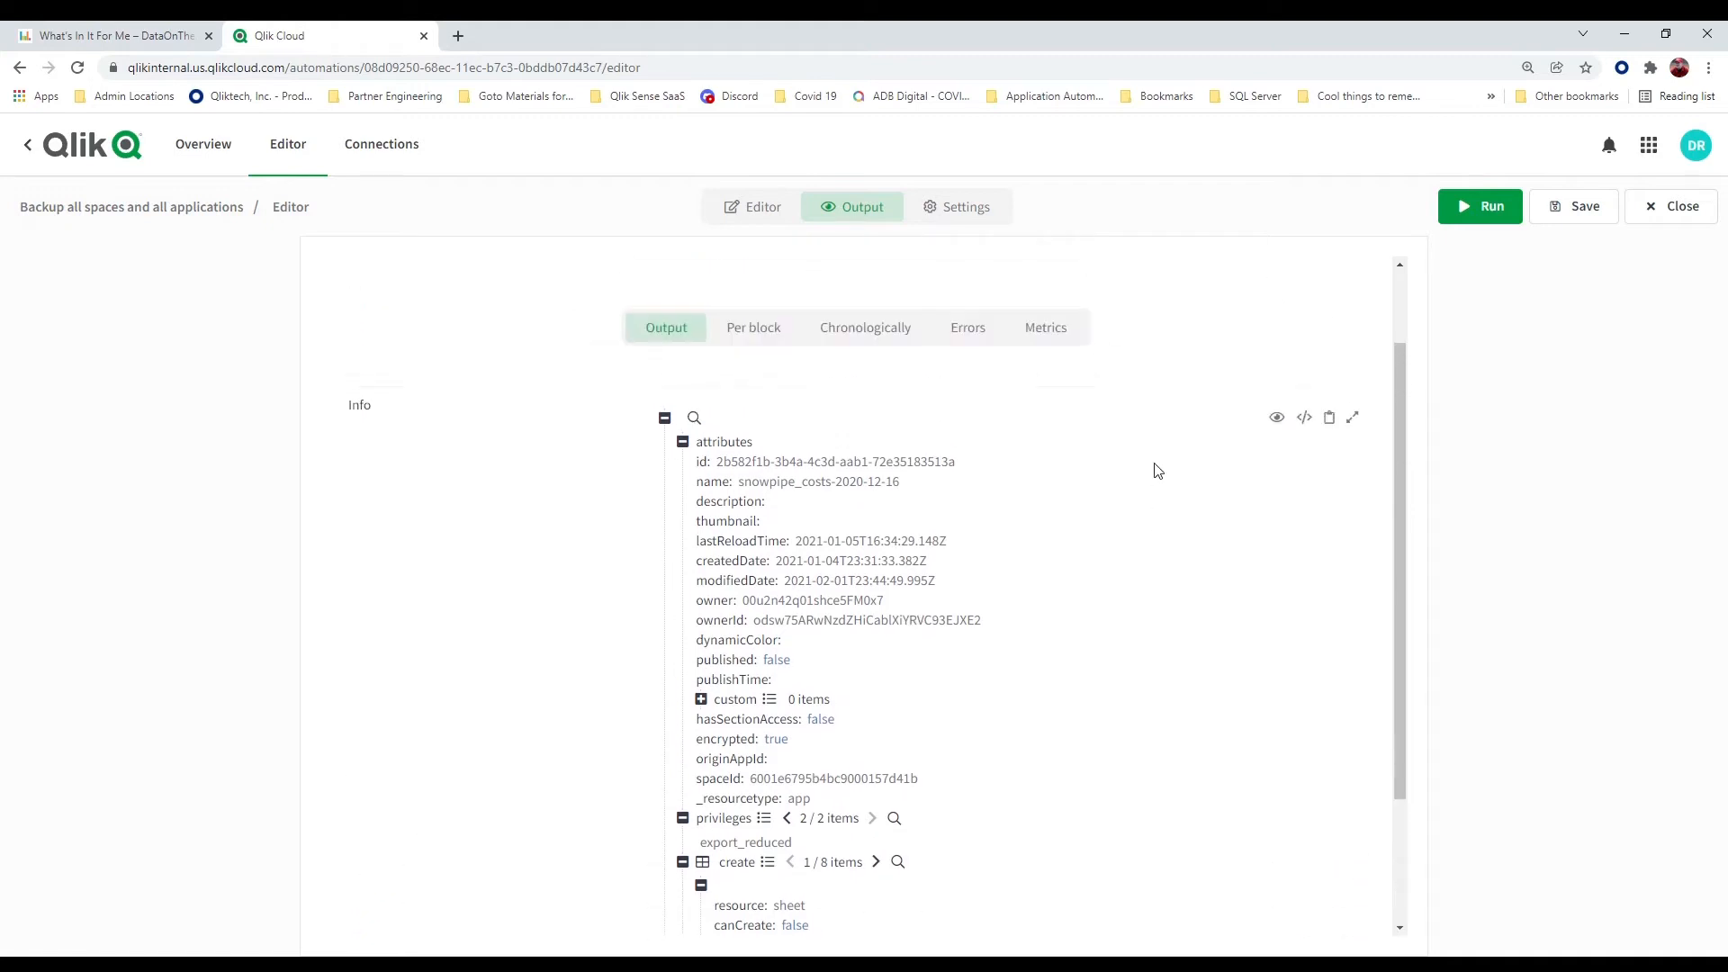
Show the Info output as raw code, highlight the privileges values, and examine the create permissions
click(1305, 420)
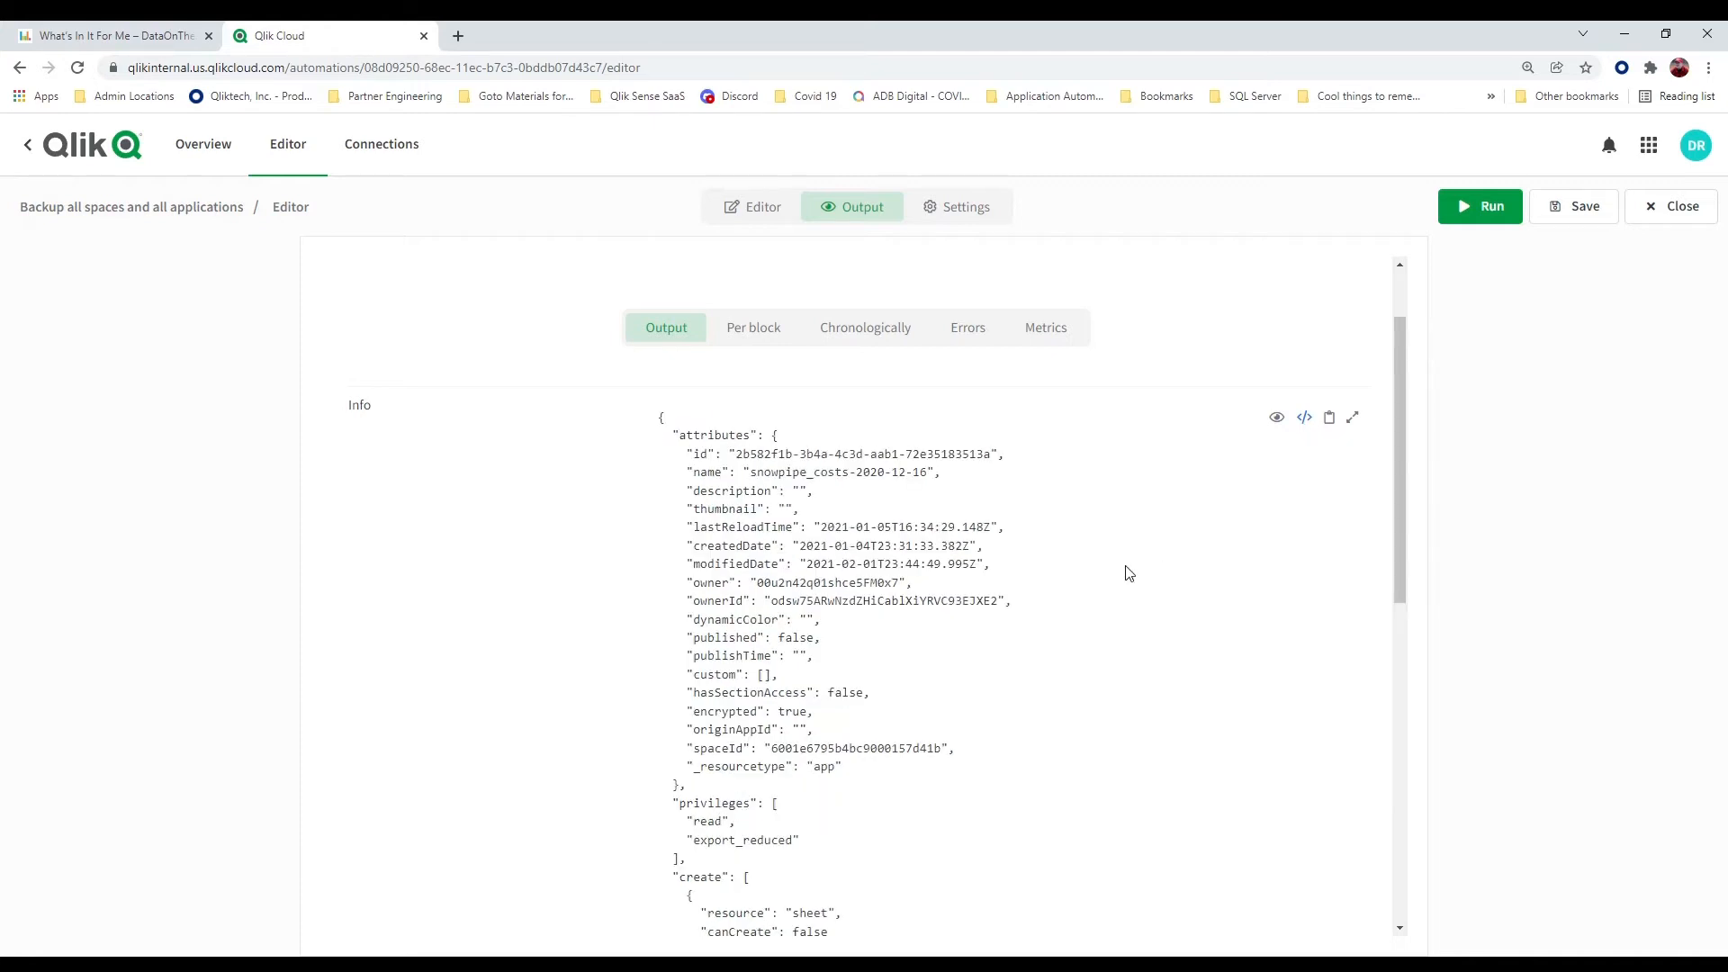
scroll(1128, 574, down, 2)
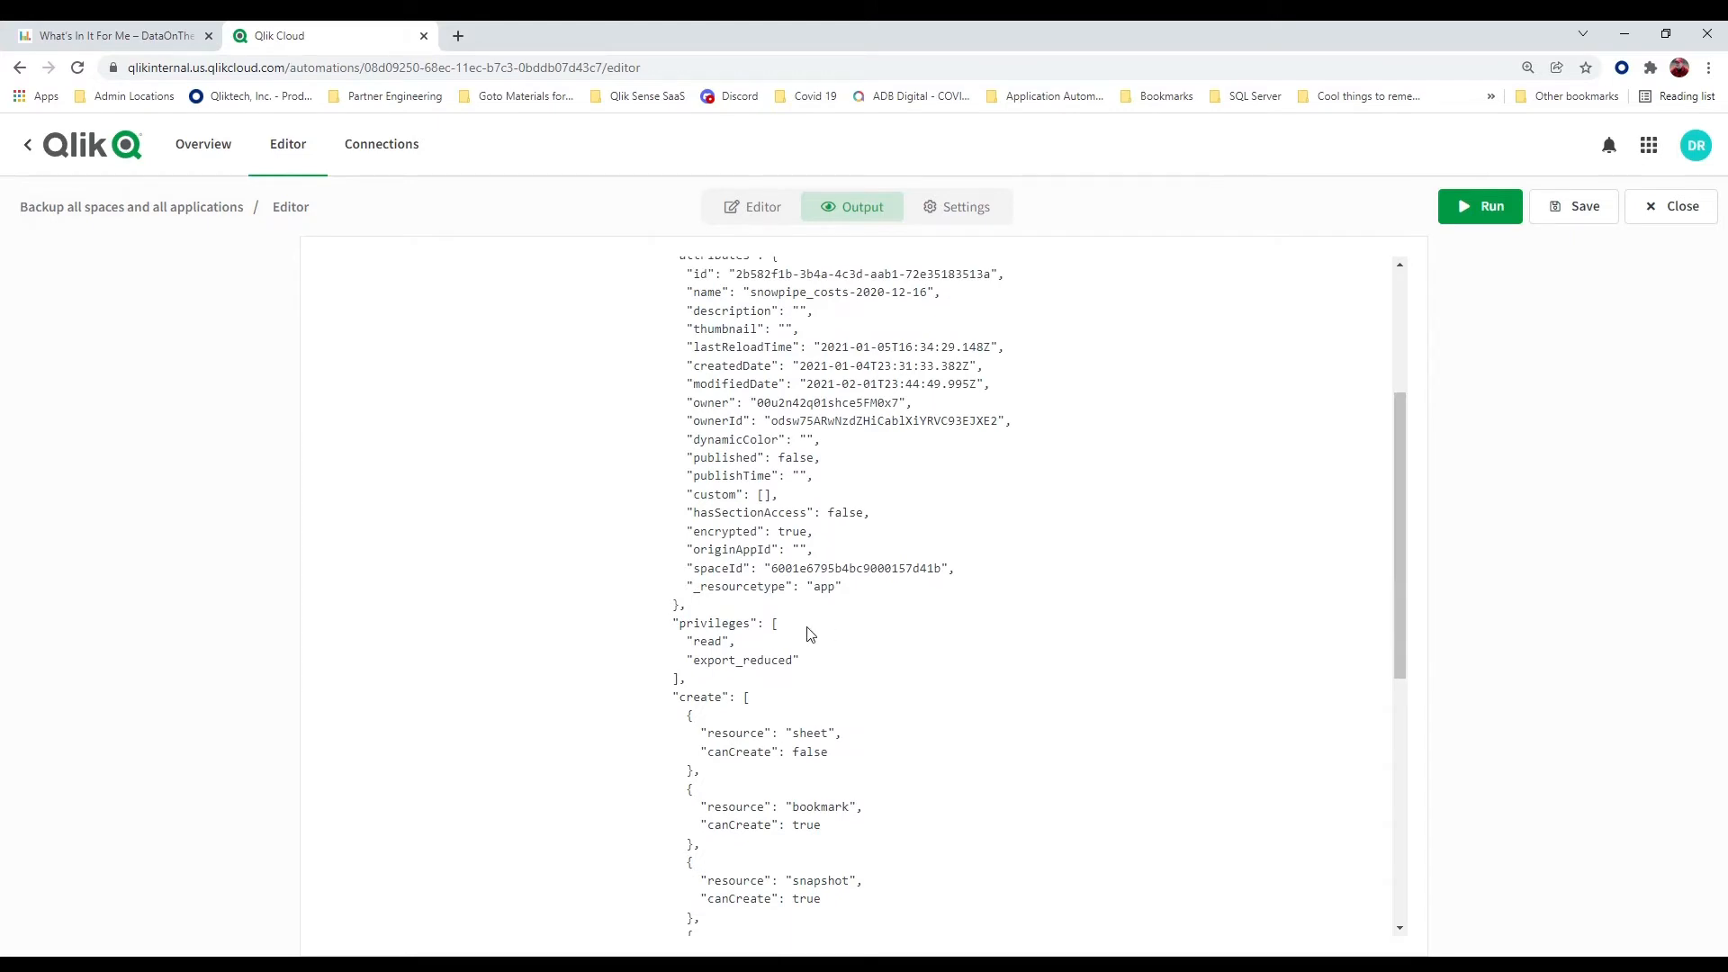
scroll(810, 634, down, 2)
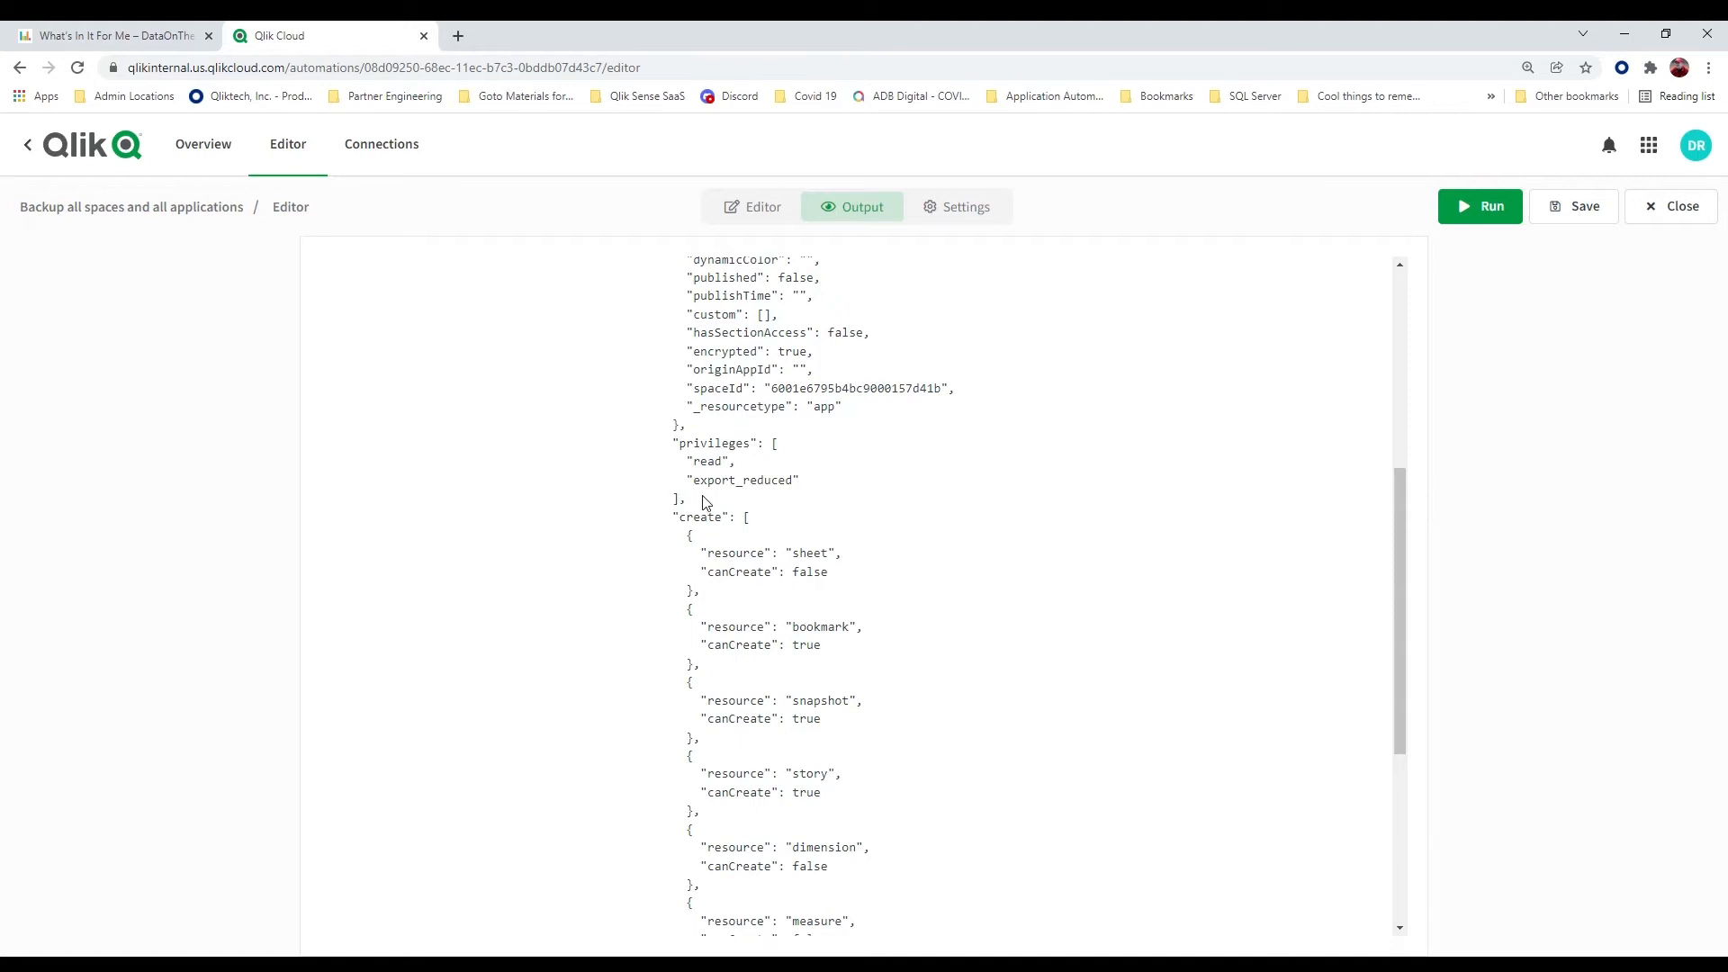
drag(818, 482, 686, 460)
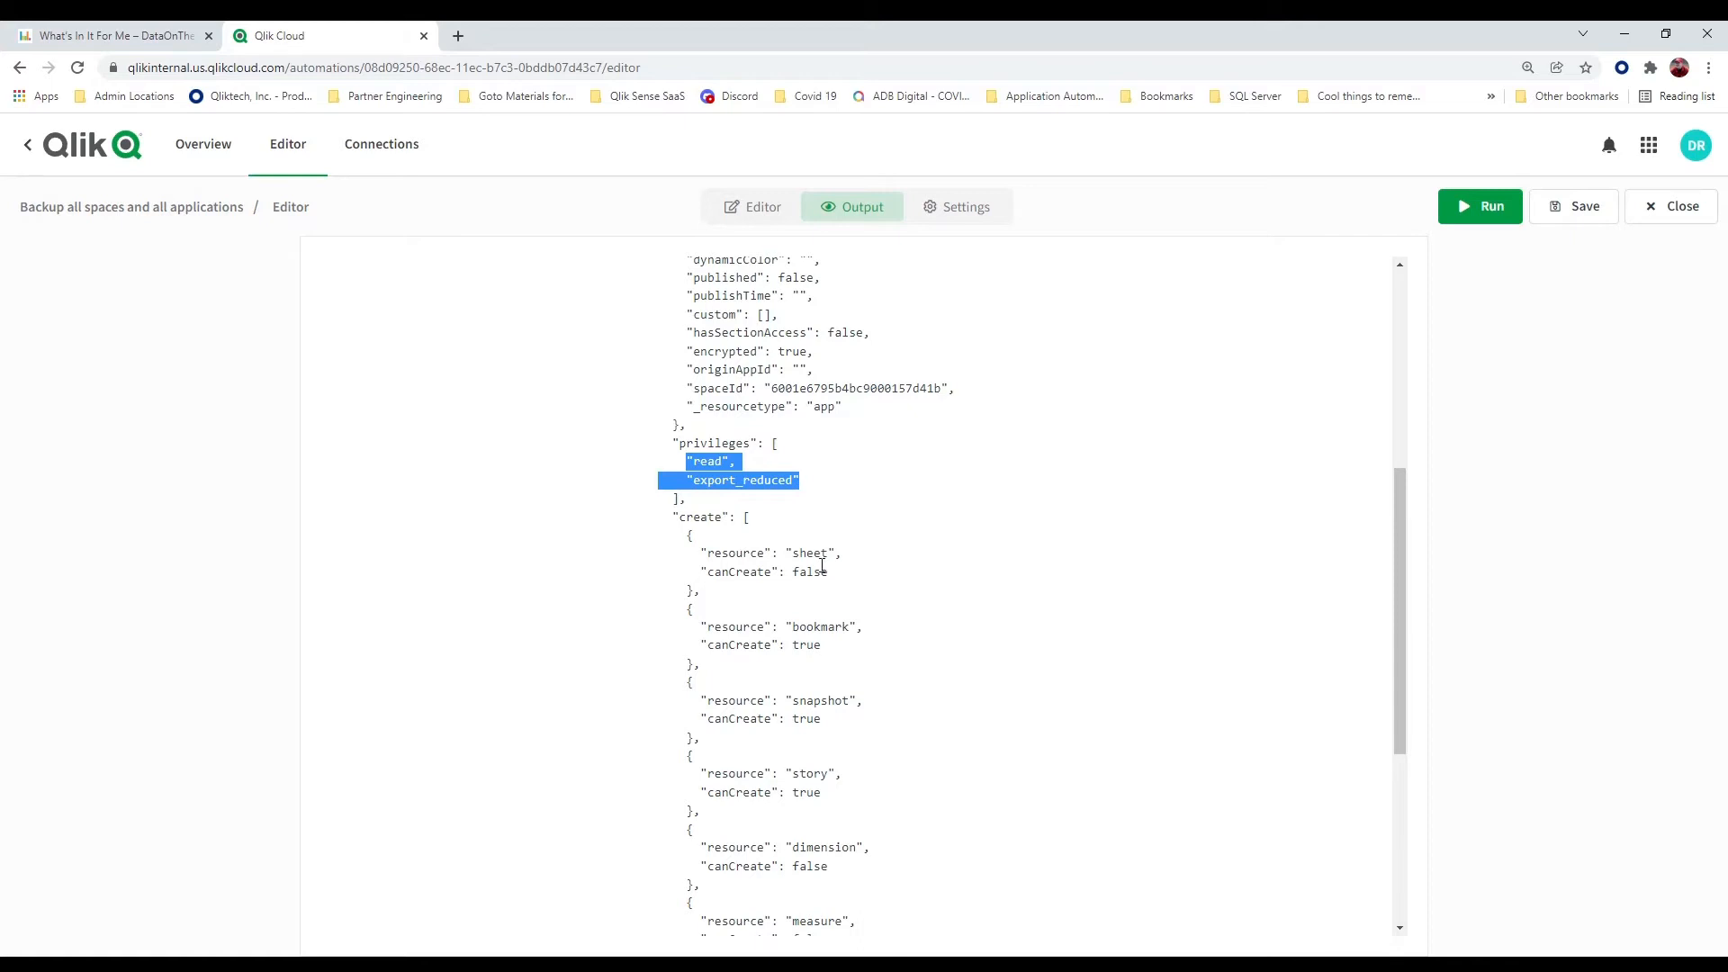
scroll(821, 571, down, 1)
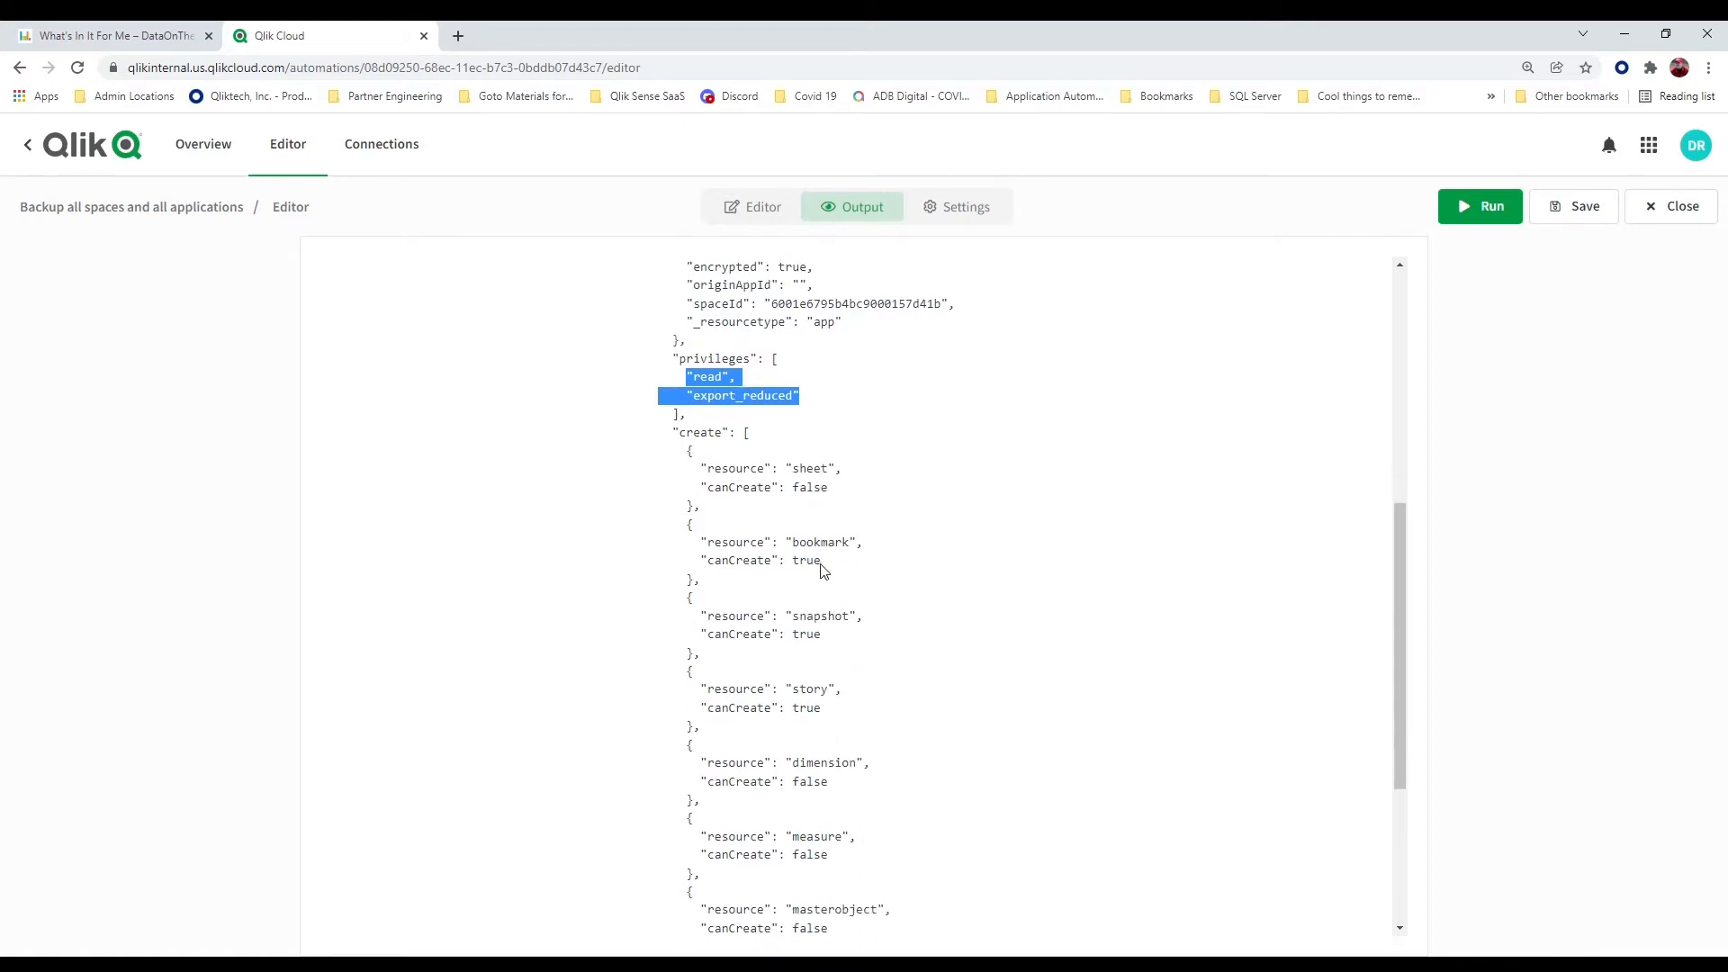
scroll(820, 571, up, 3)
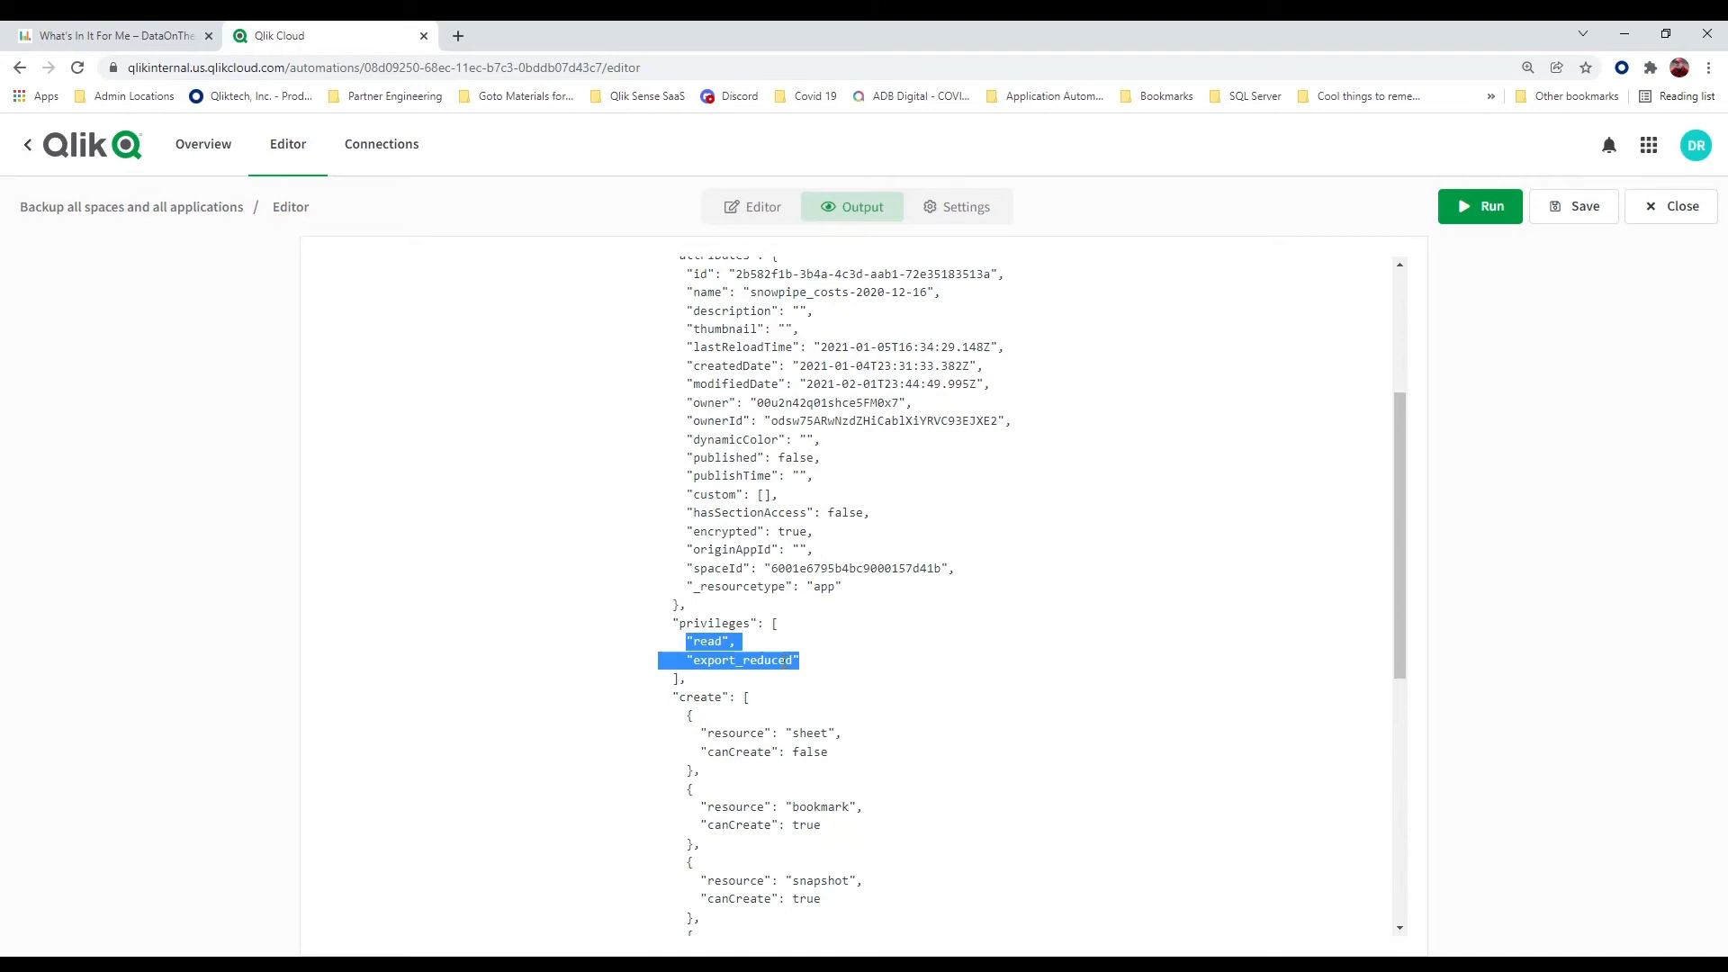
Return to the automation's flow, clear the Get App Information block's App Id, and look up the available apps
click(765, 216)
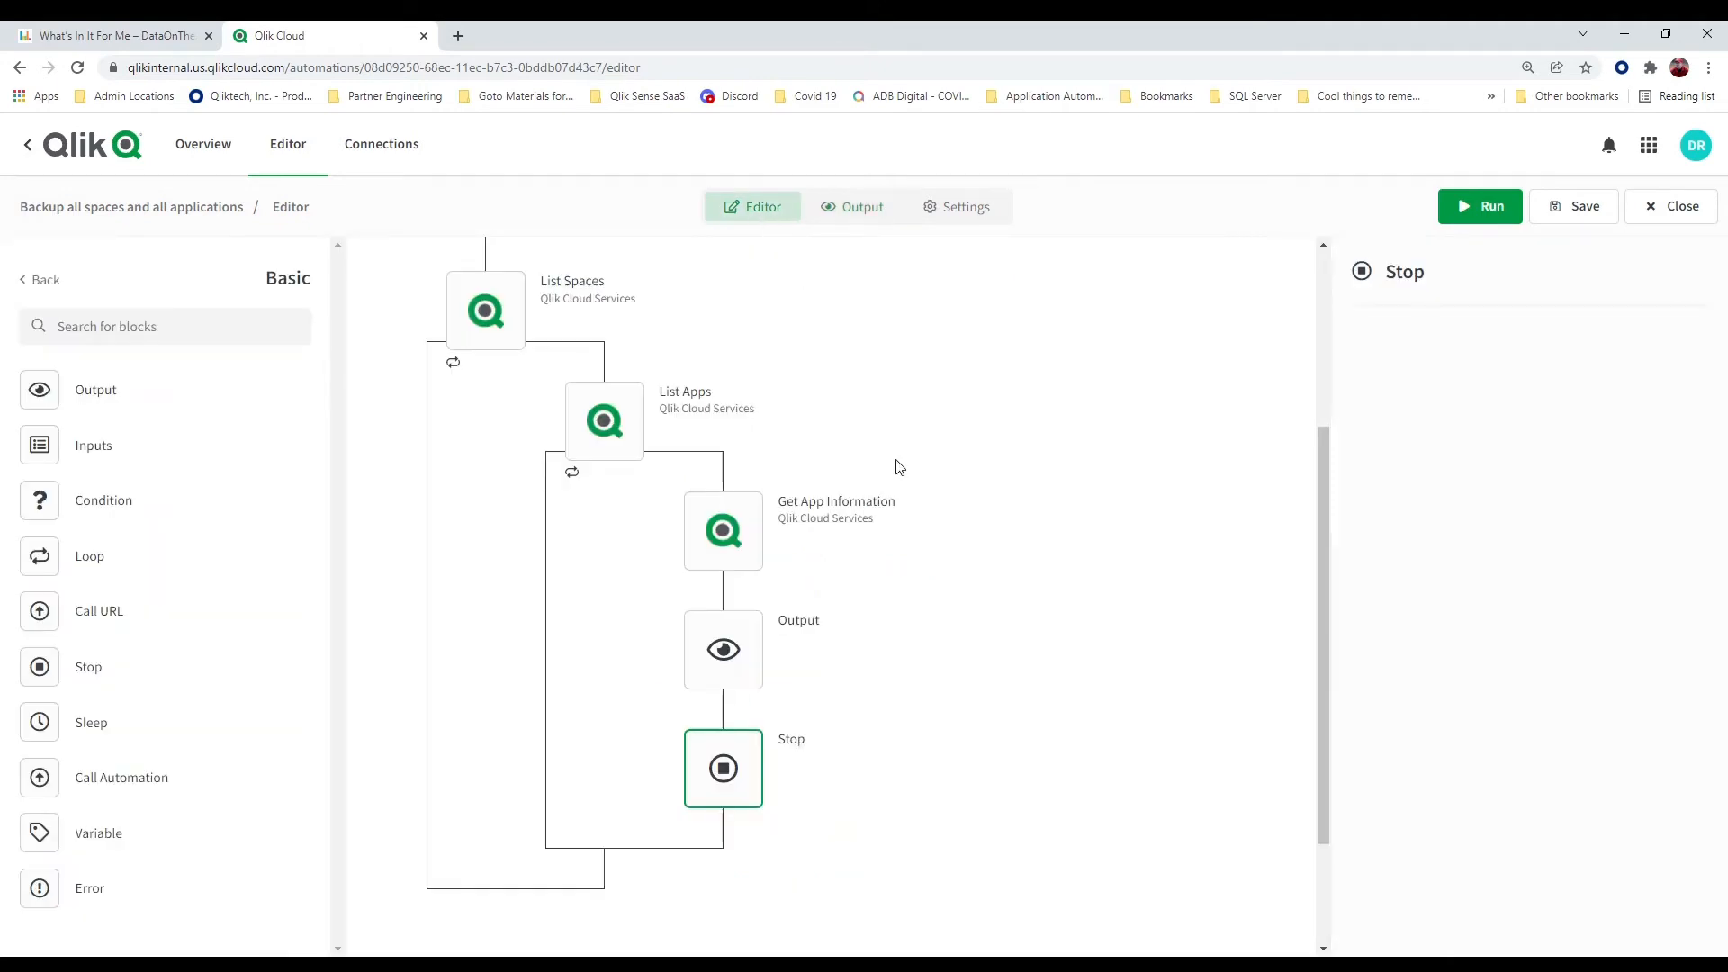
click(748, 547)
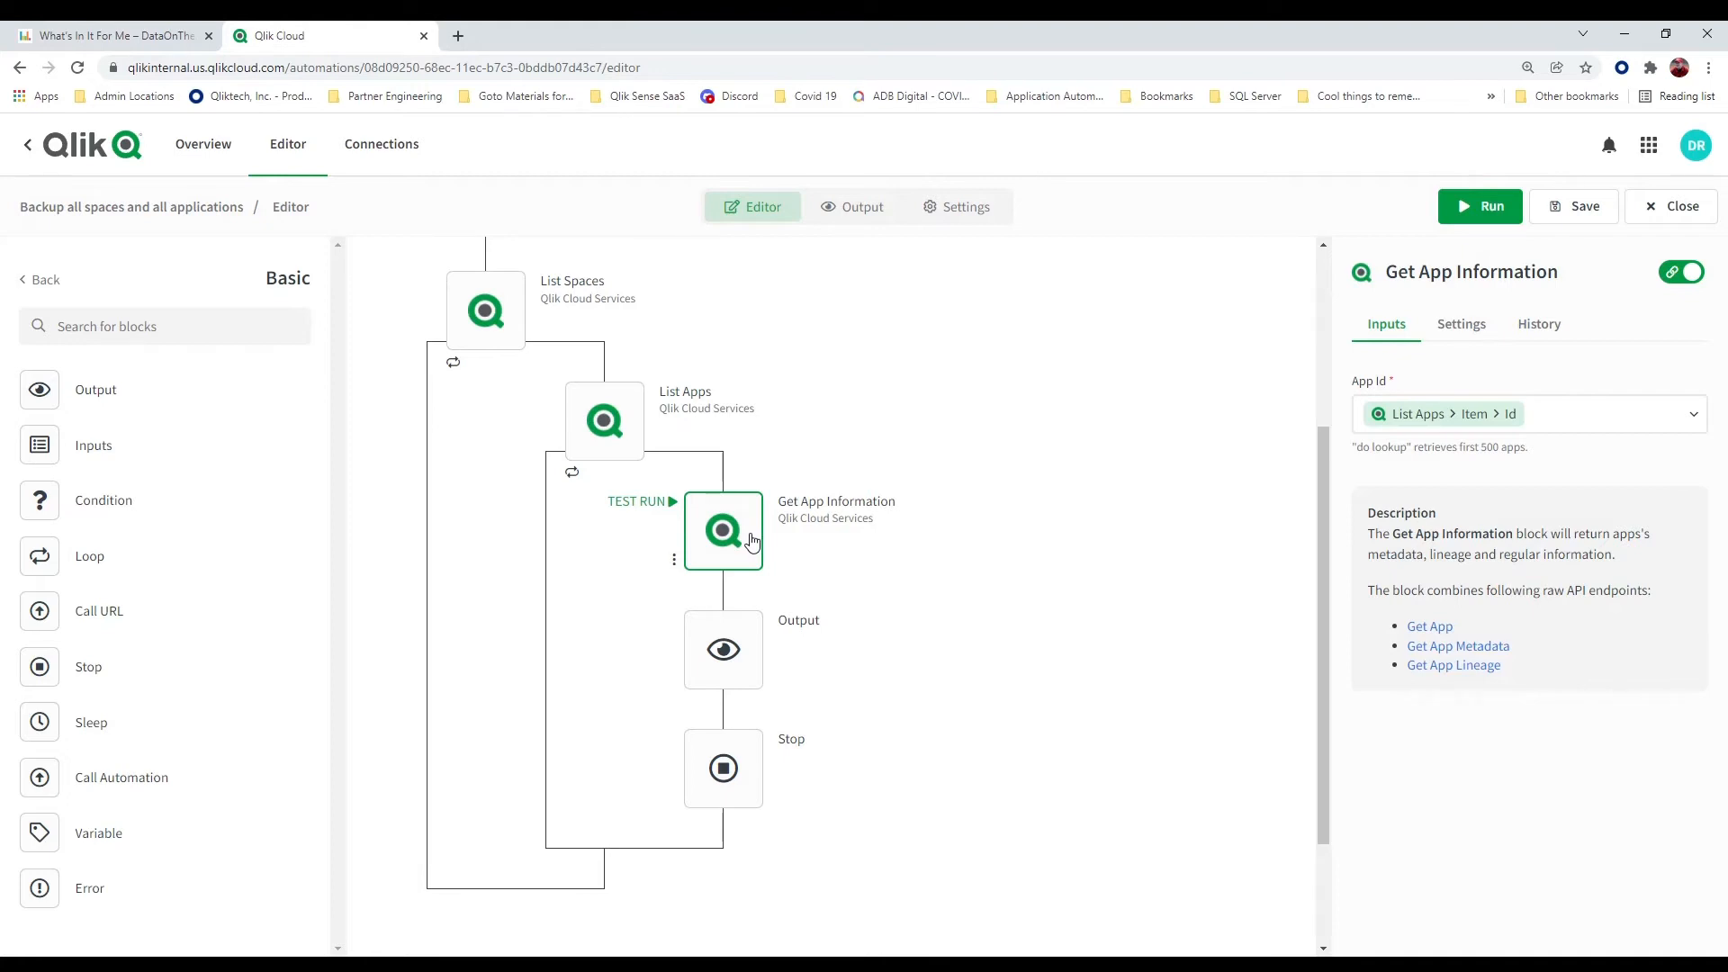
click(1694, 416)
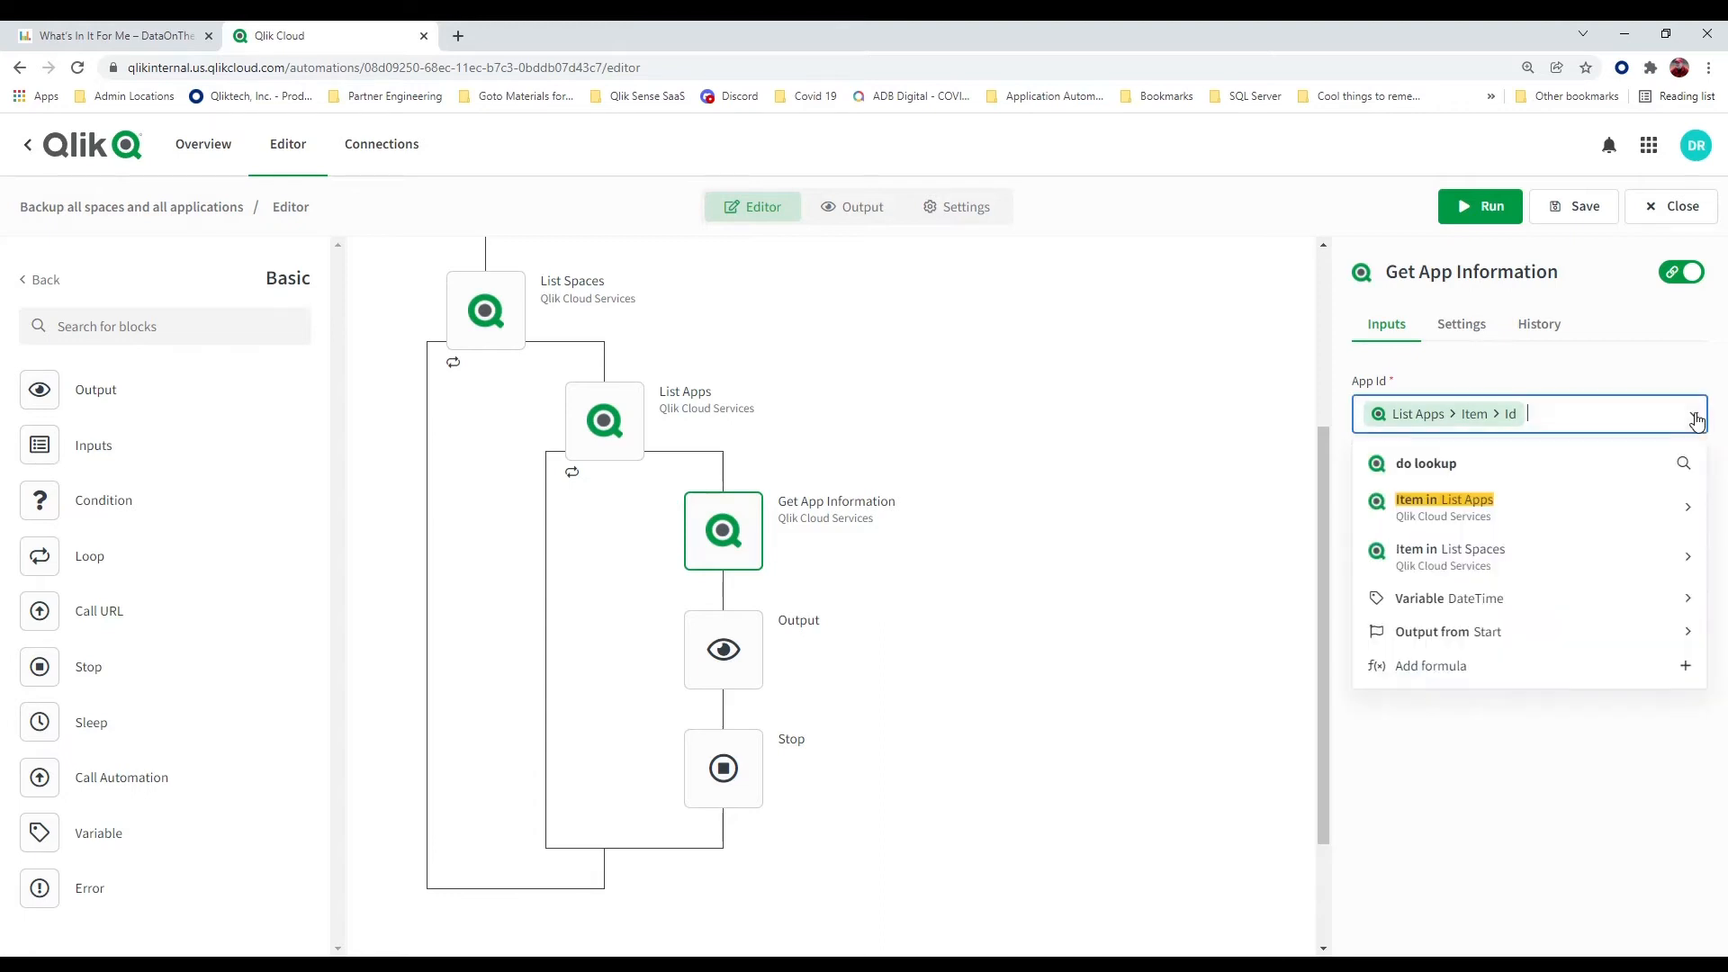
click(1556, 415)
key(BackSpace)
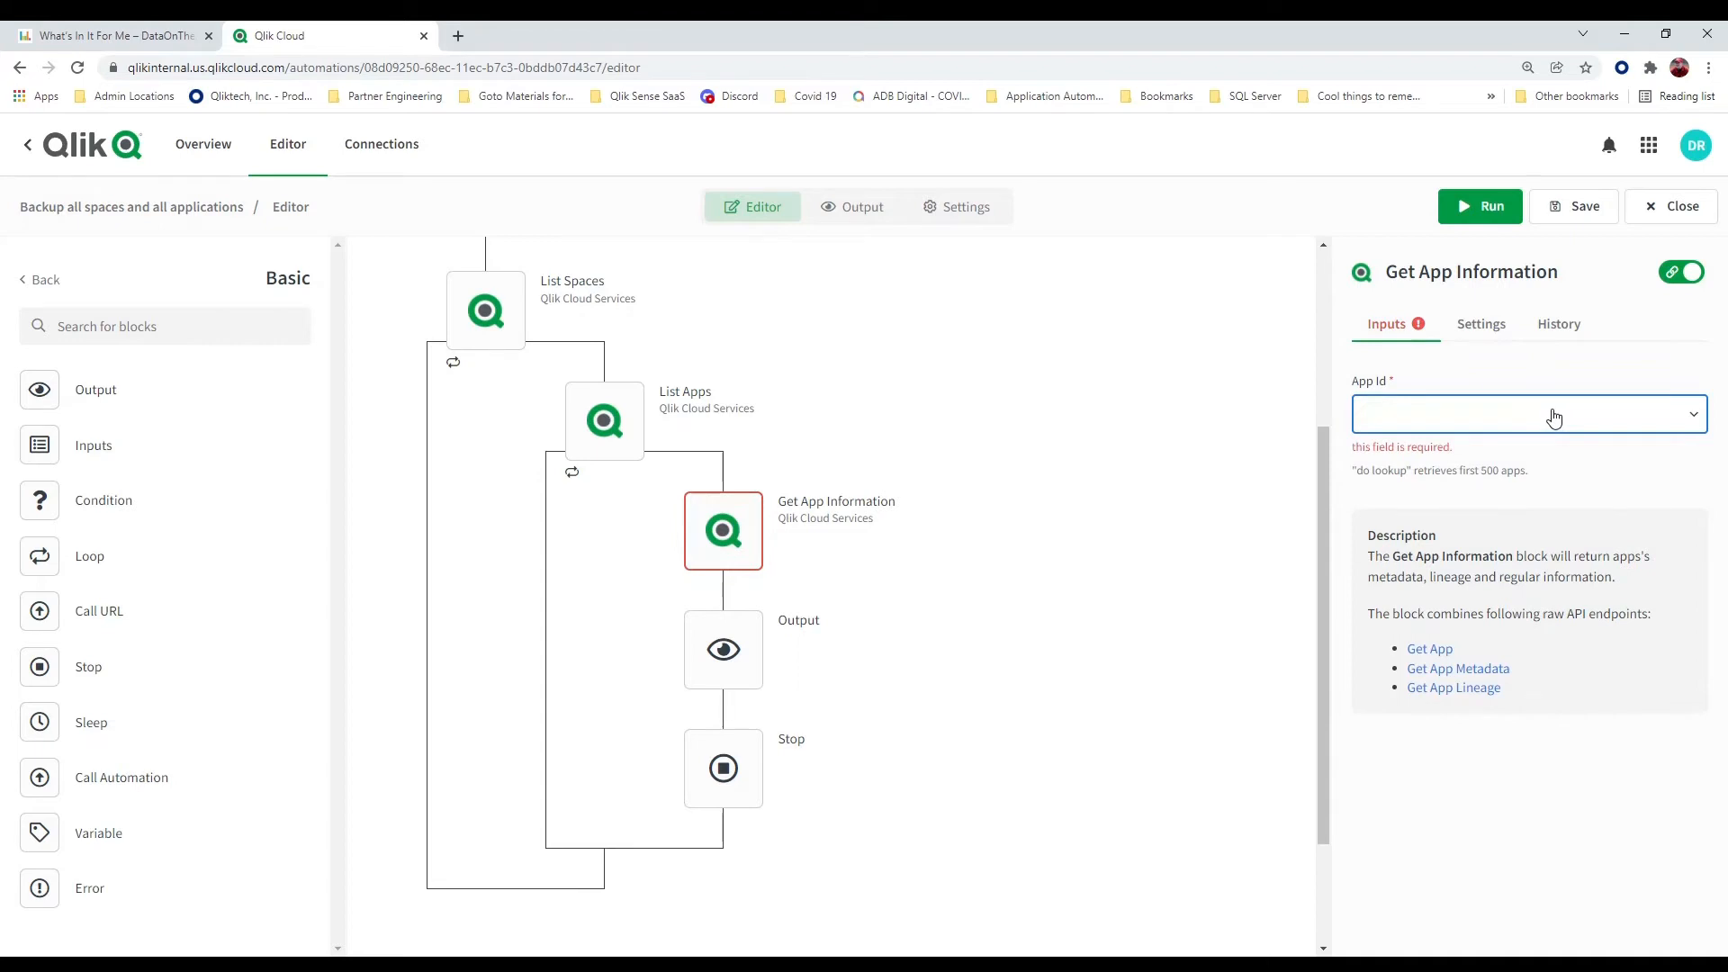
click(1695, 421)
click(1478, 468)
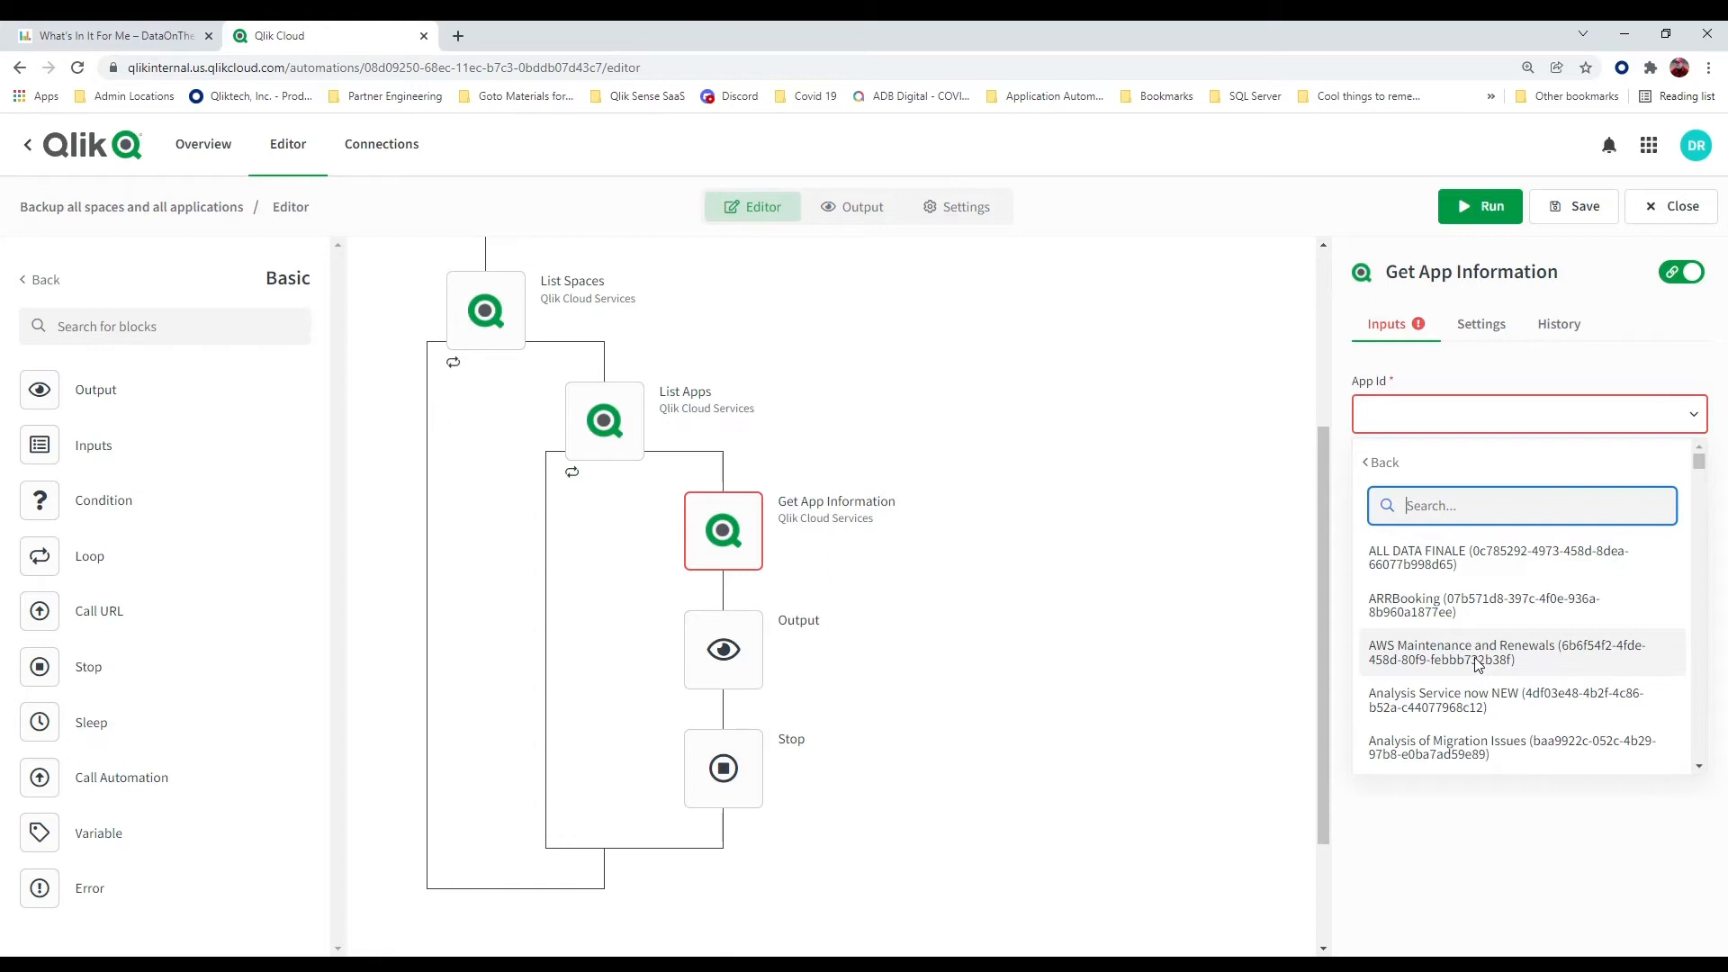
Check the List Spaces item's fields, and set Get App Information's App Id to the item Id from List Apps
click(1525, 420)
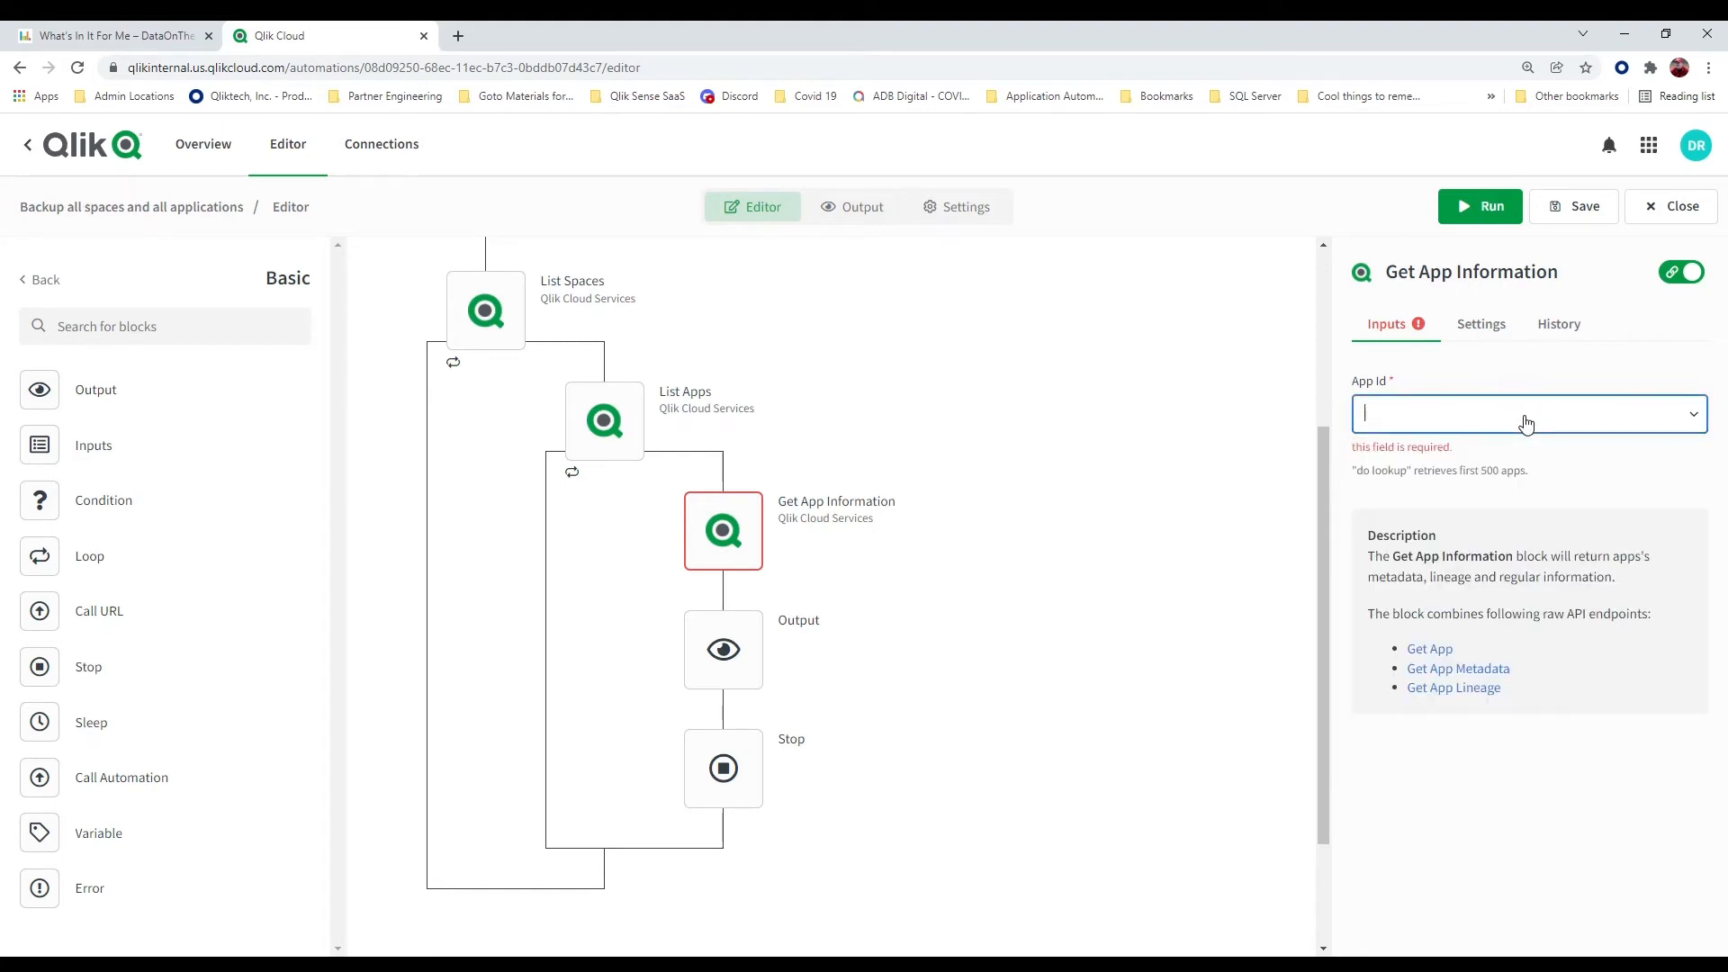
click(1526, 420)
click(1485, 554)
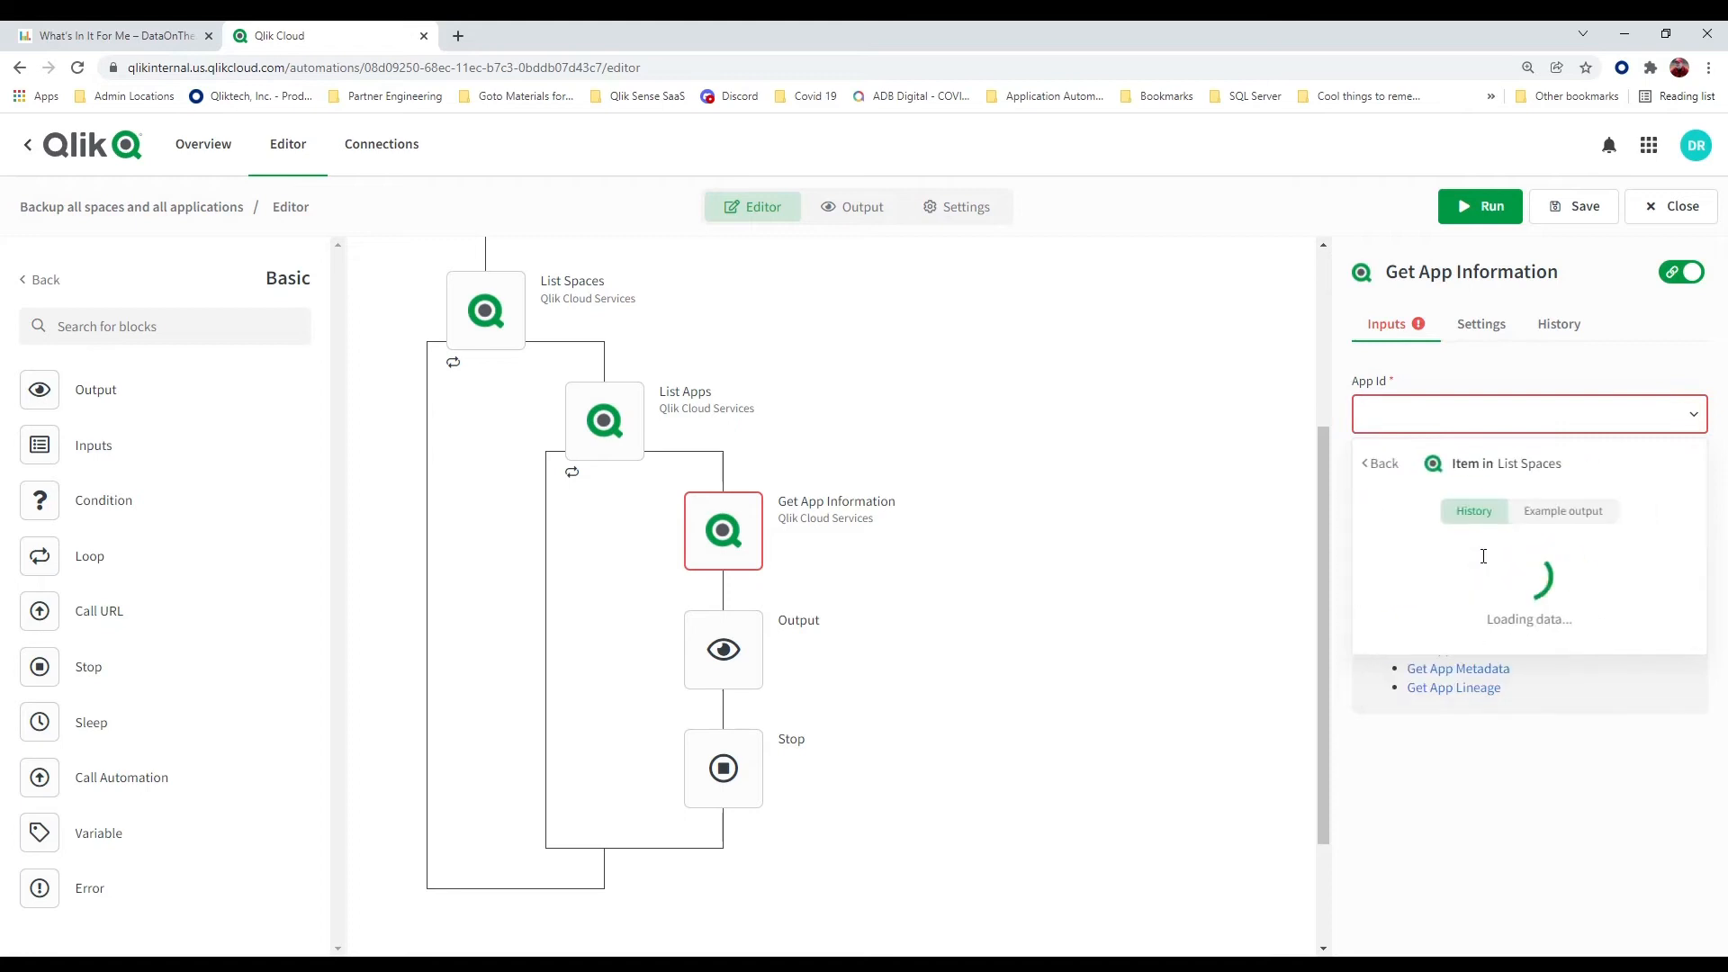
click(1368, 603)
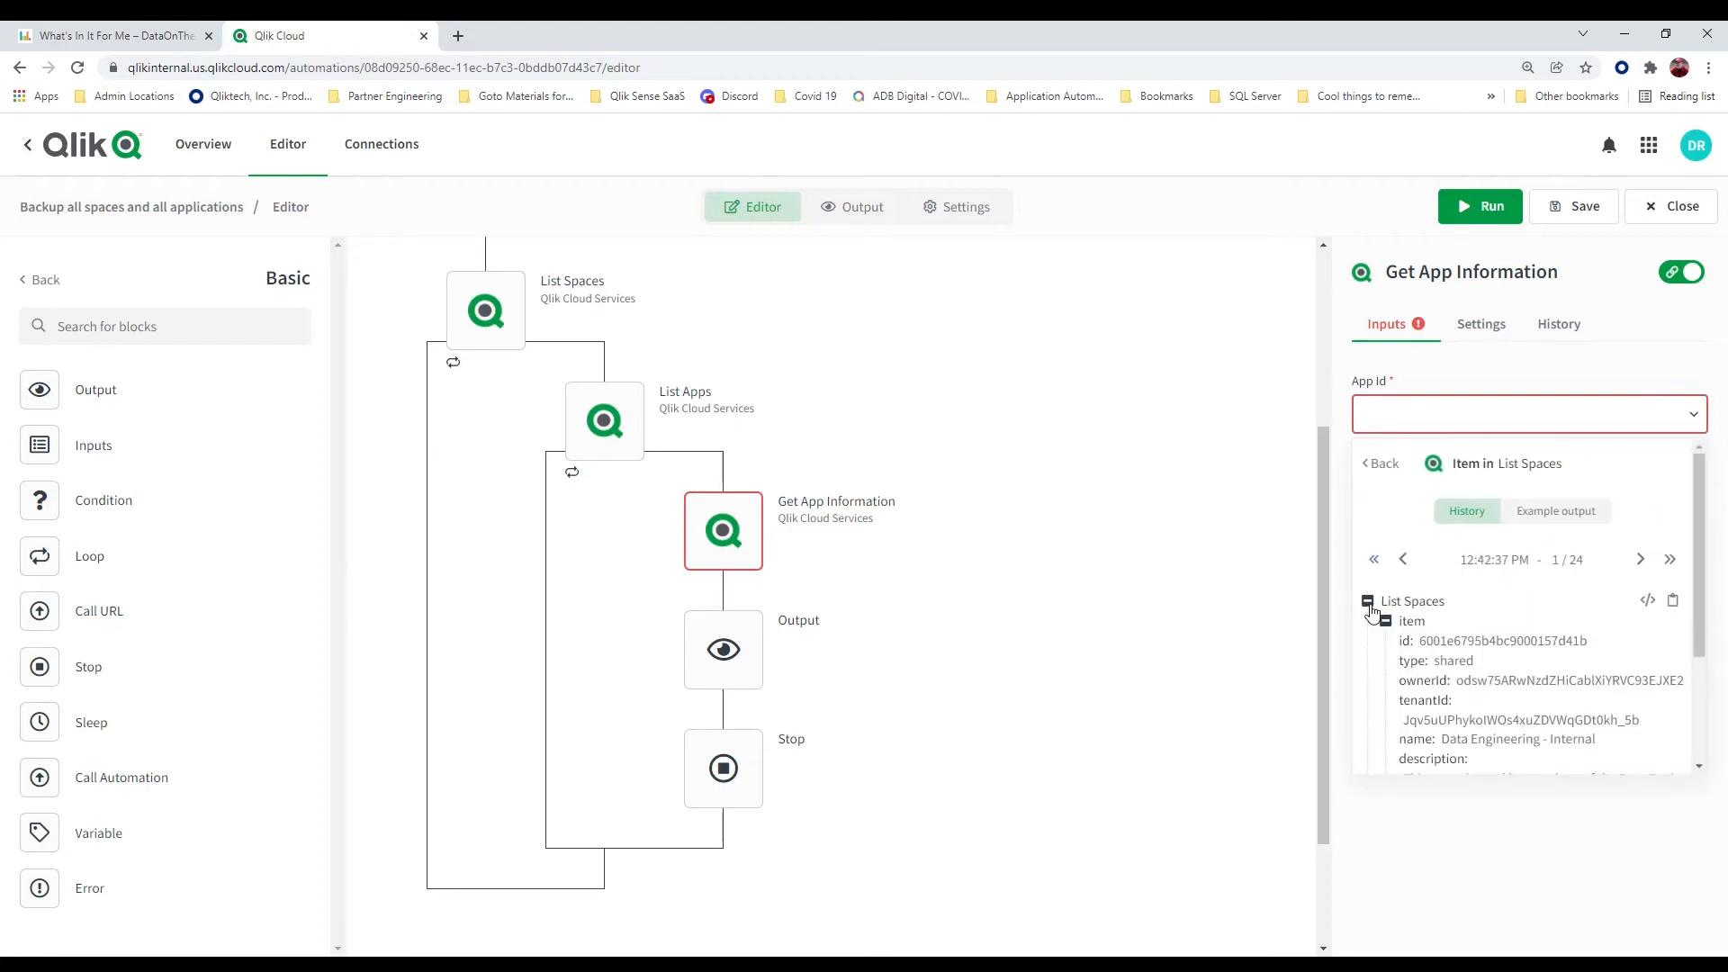
click(1369, 603)
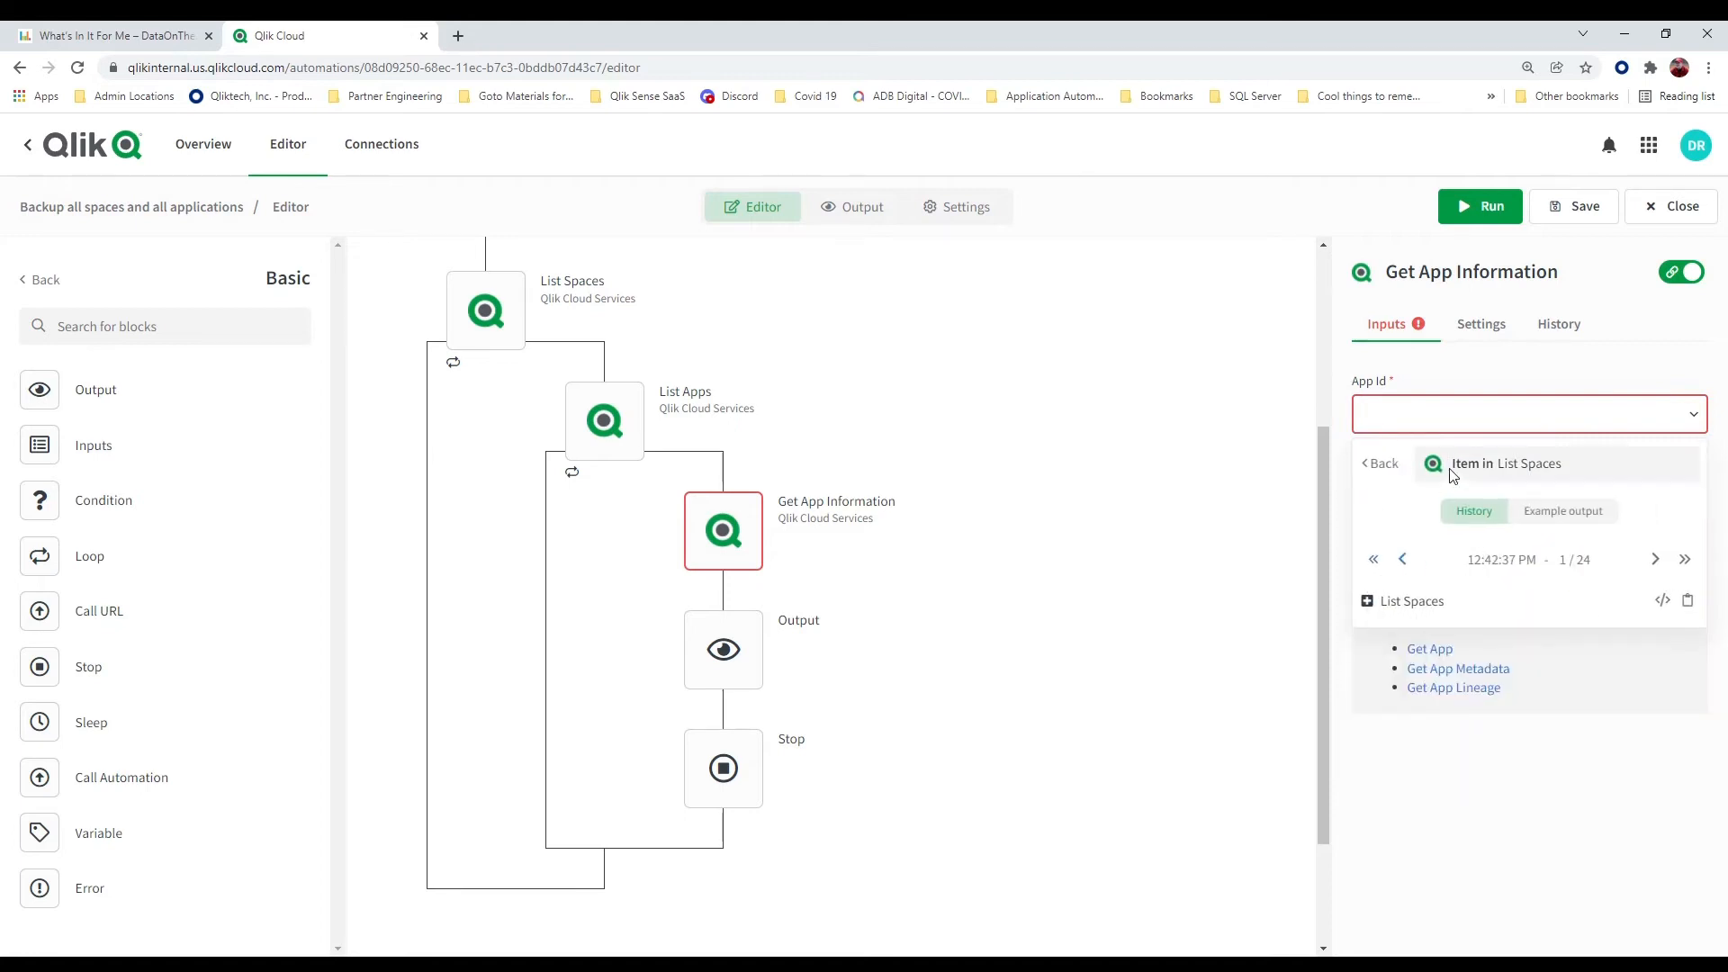
click(1383, 466)
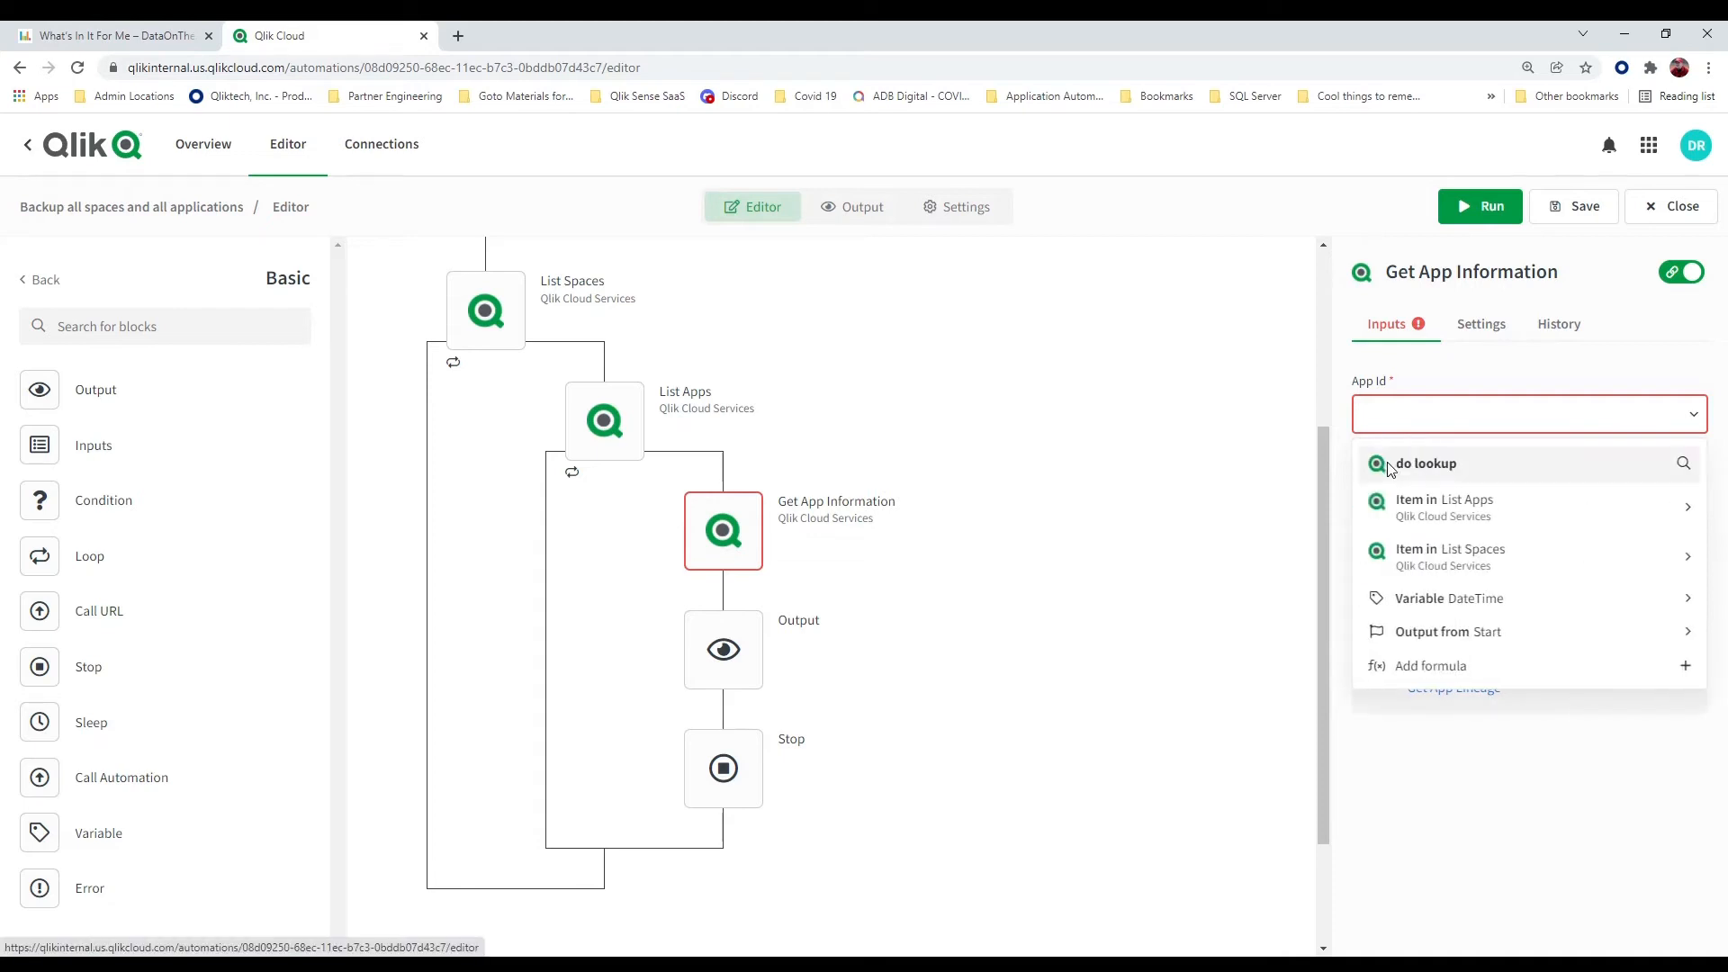
click(1462, 506)
click(1366, 609)
click(1406, 641)
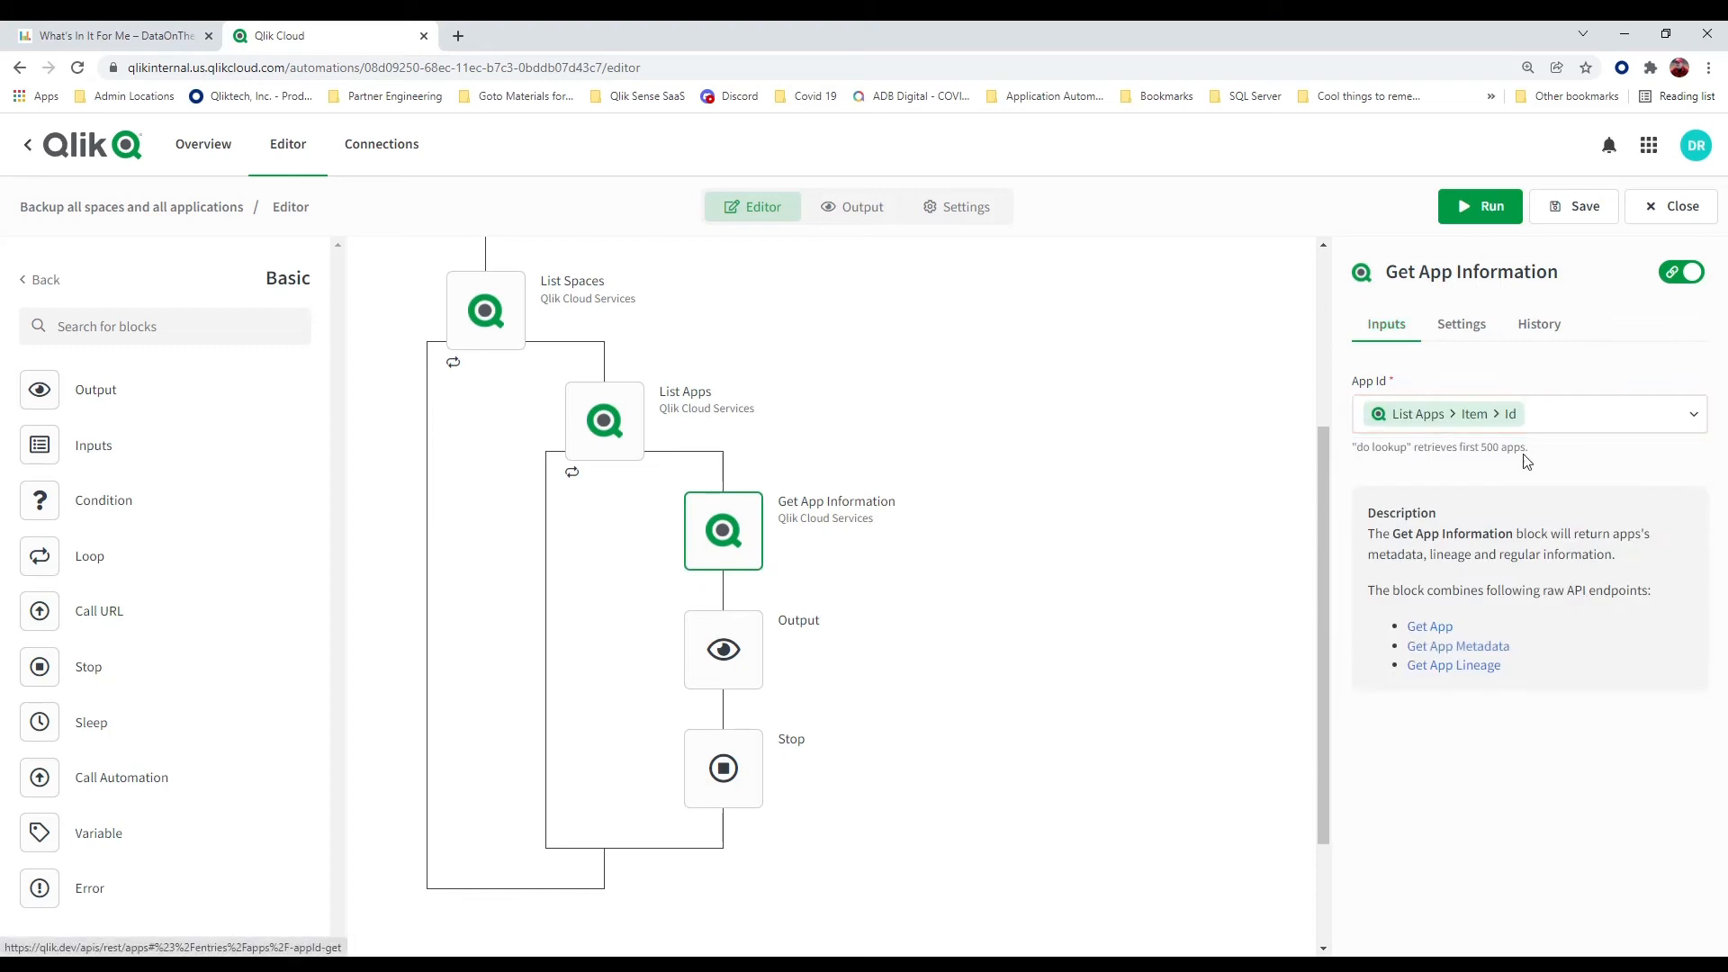
Replace the App Id of Get App Information with the Technology Alliances app found through the app lookup
click(1570, 426)
click(1570, 427)
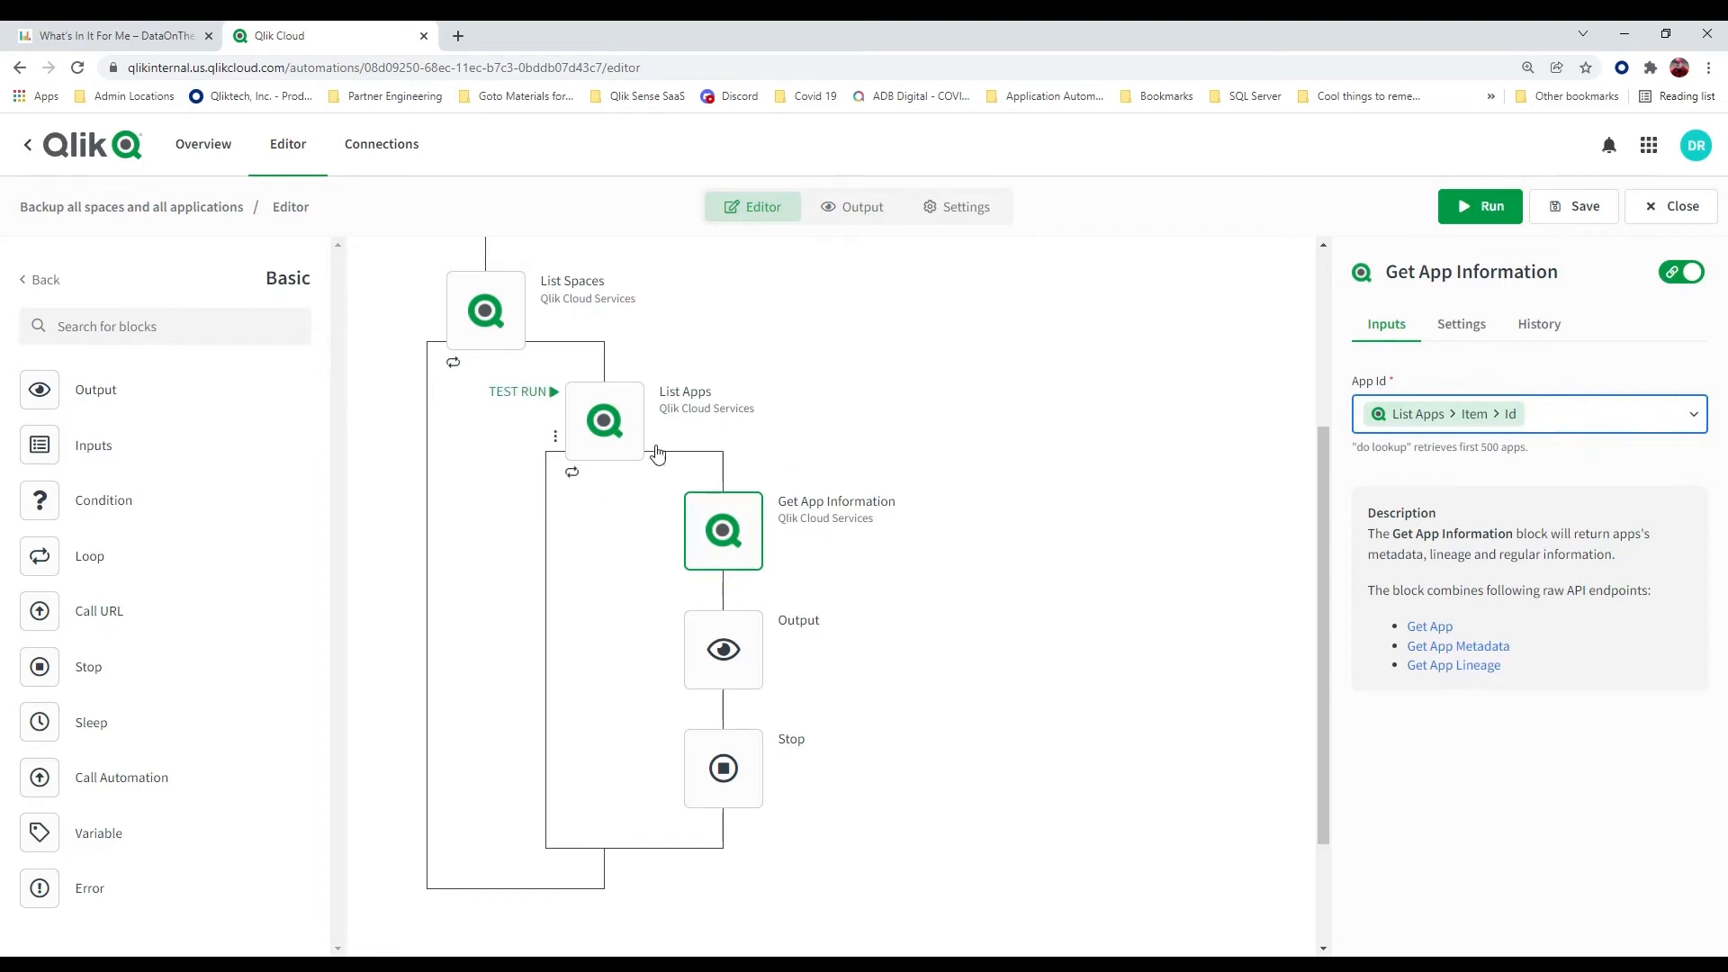
key(BackSpace)
key(BackSpace)
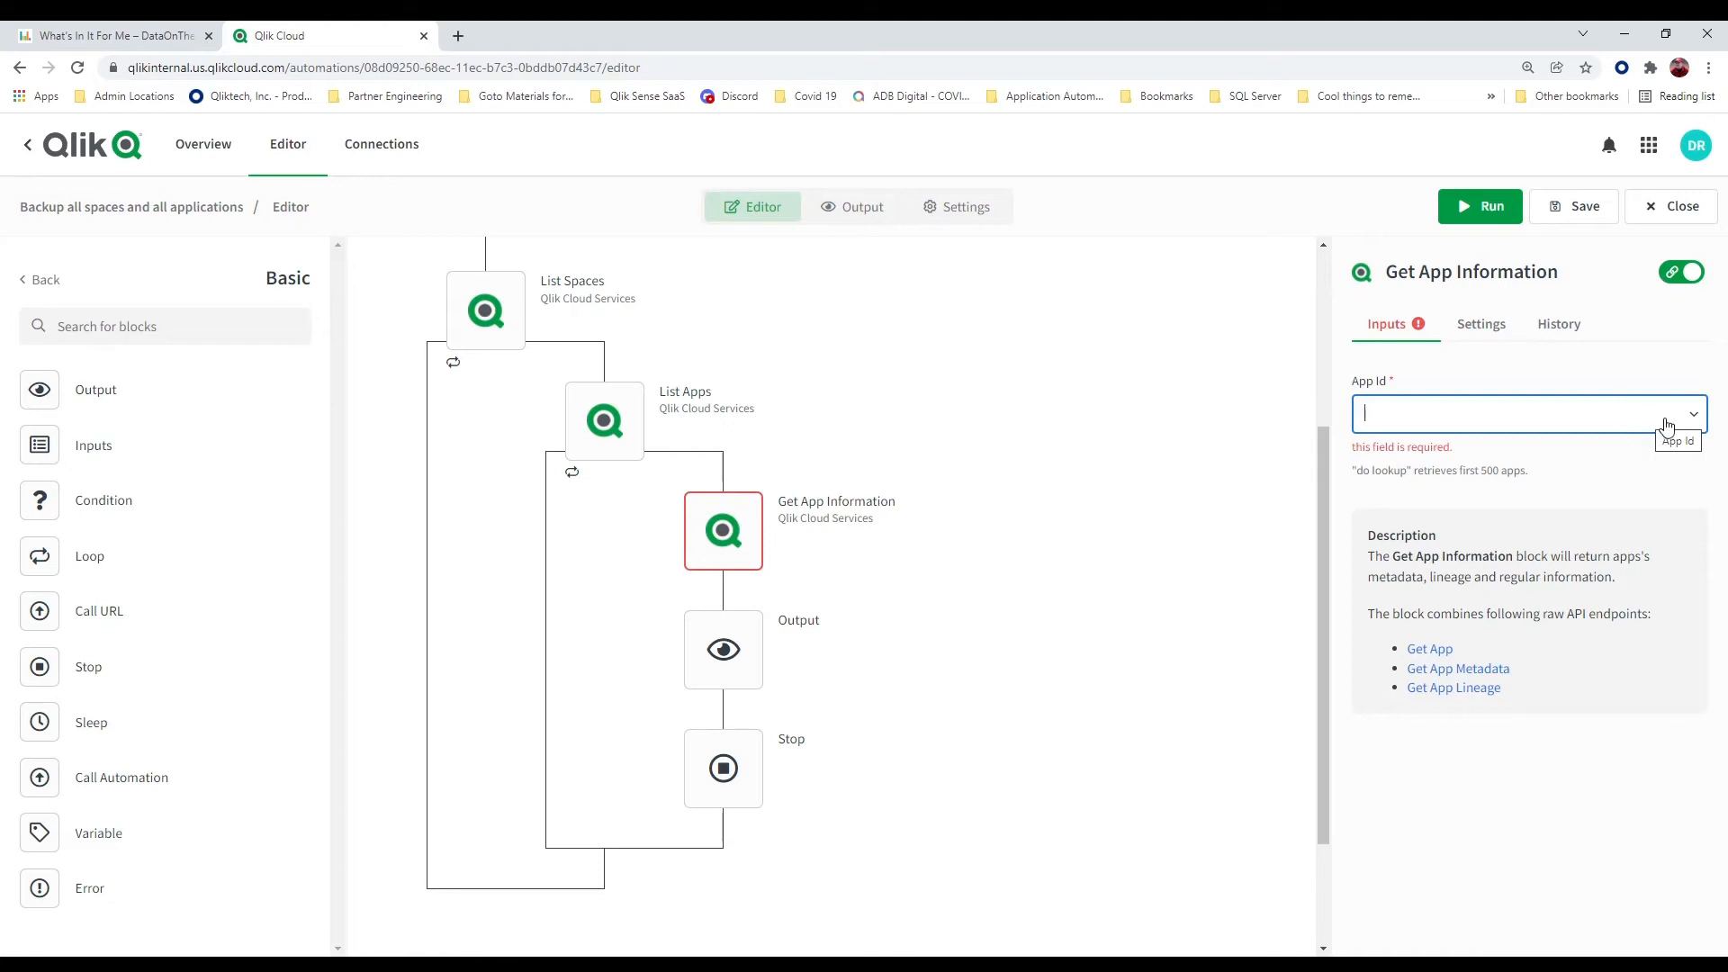
click(1695, 418)
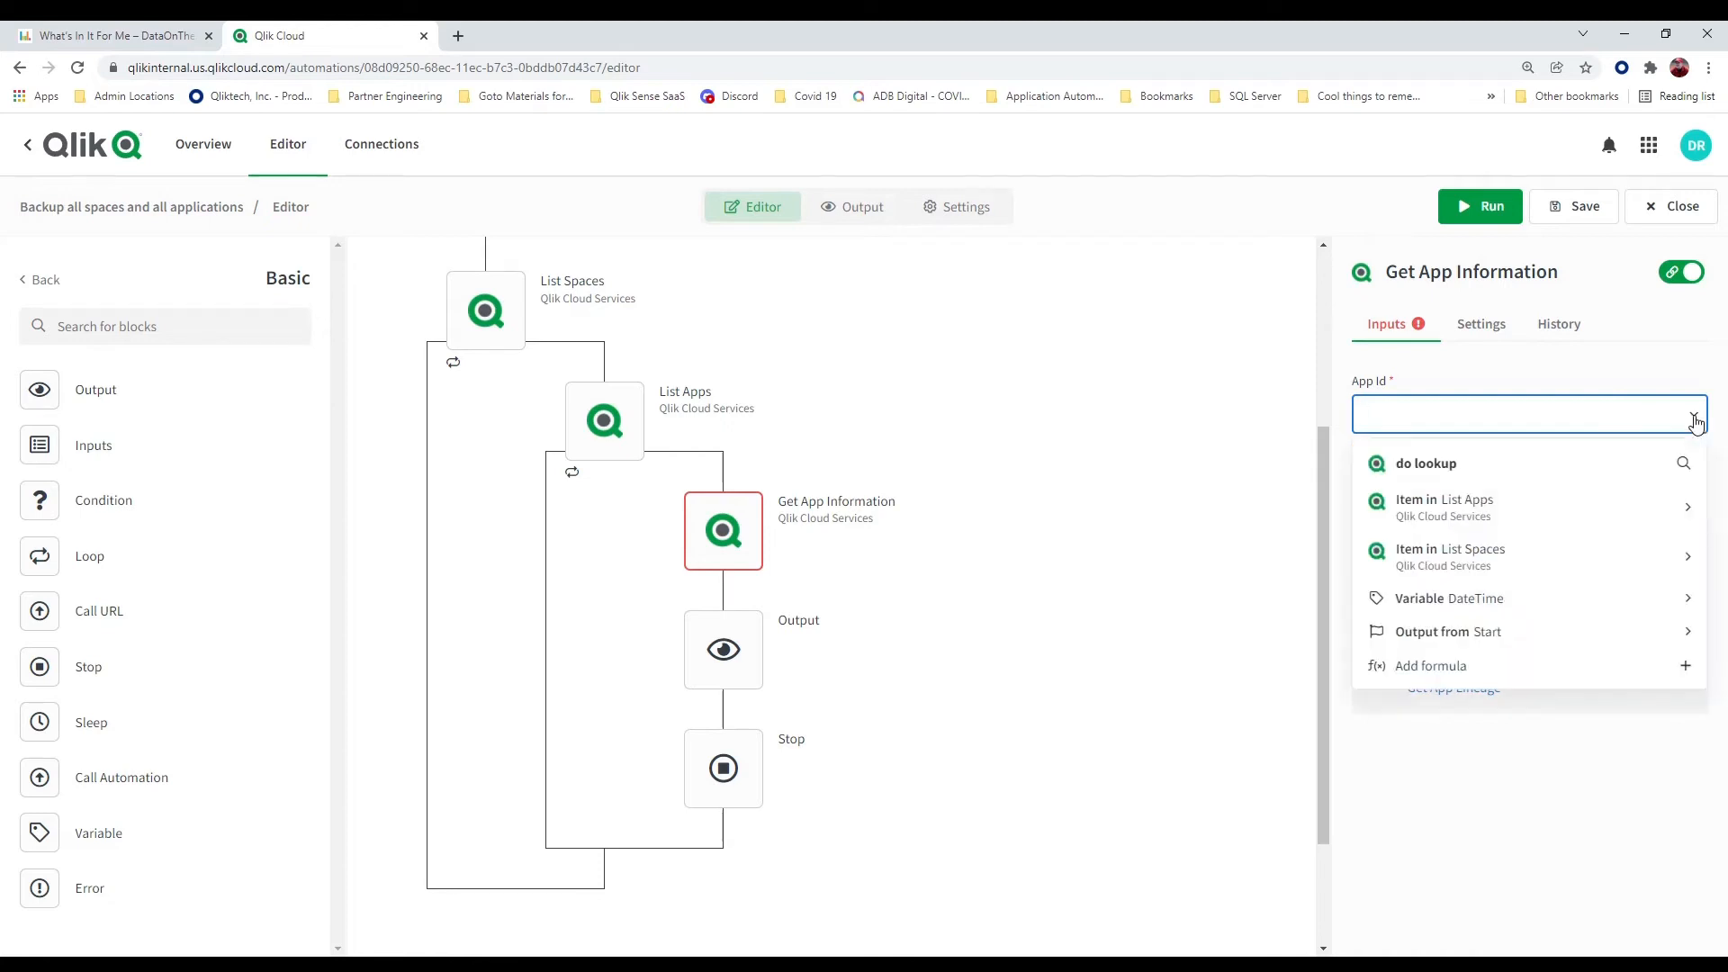
click(1400, 463)
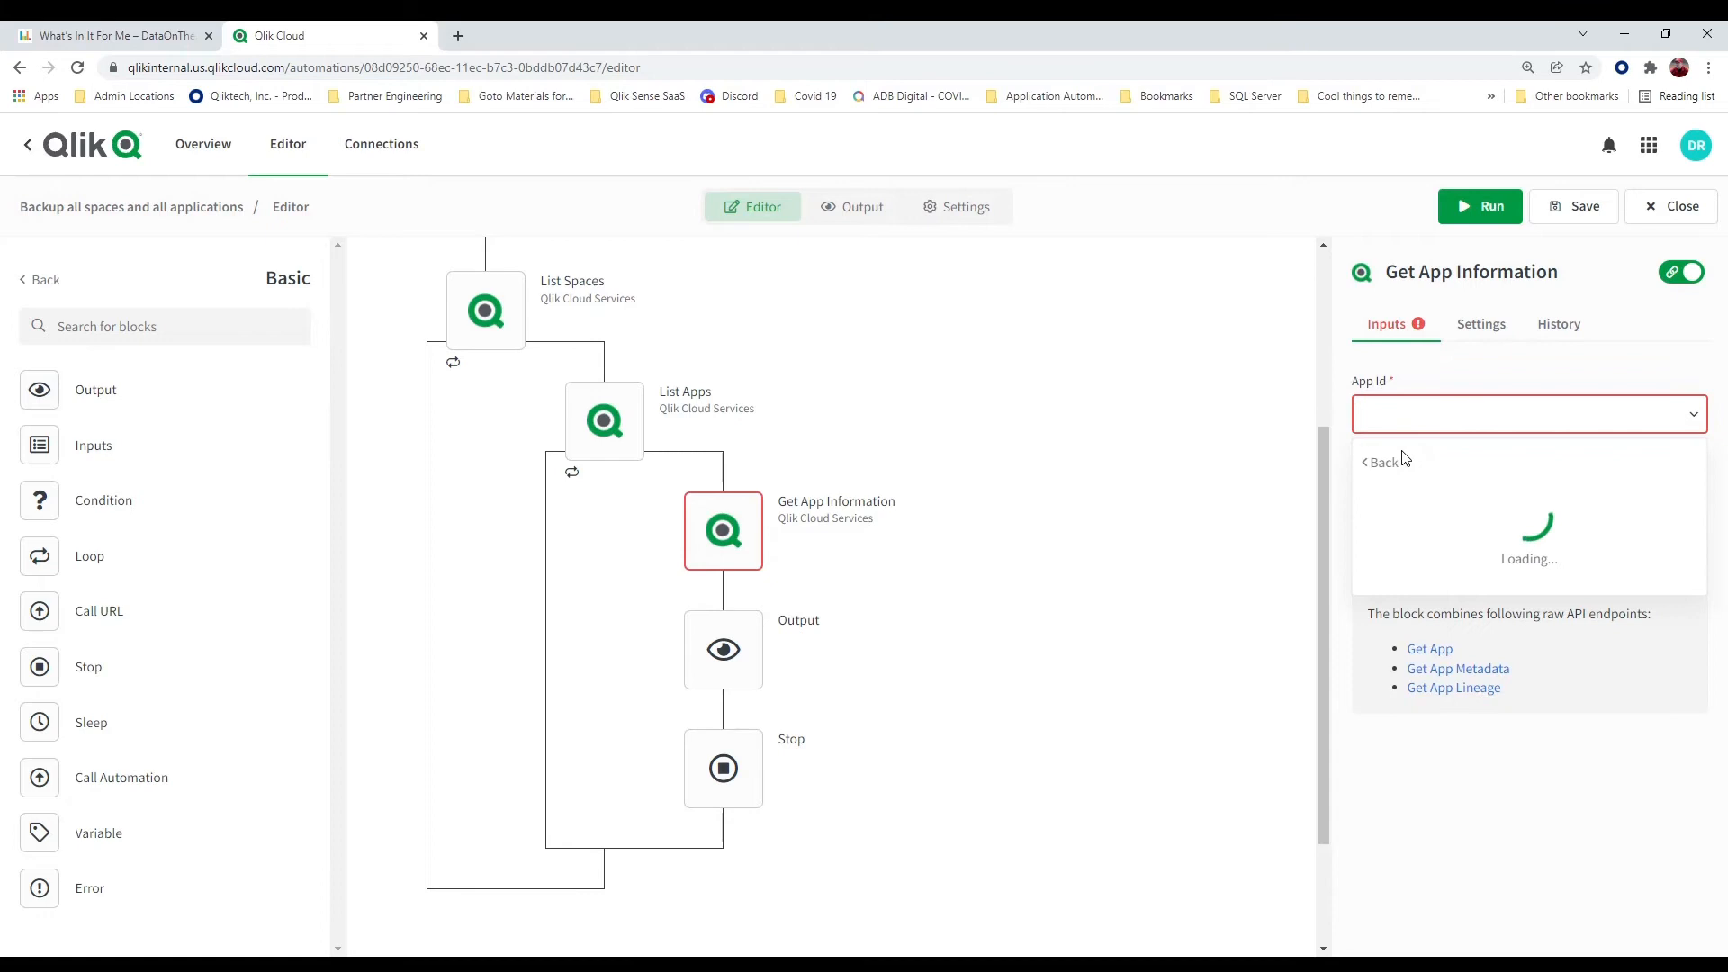
scroll(1474, 572, down, 5)
scroll(1476, 587, down, 15)
scroll(1477, 589, down, 15)
scroll(1477, 589, down, 10)
scroll(1477, 590, down, 15)
scroll(1476, 589, down, 10)
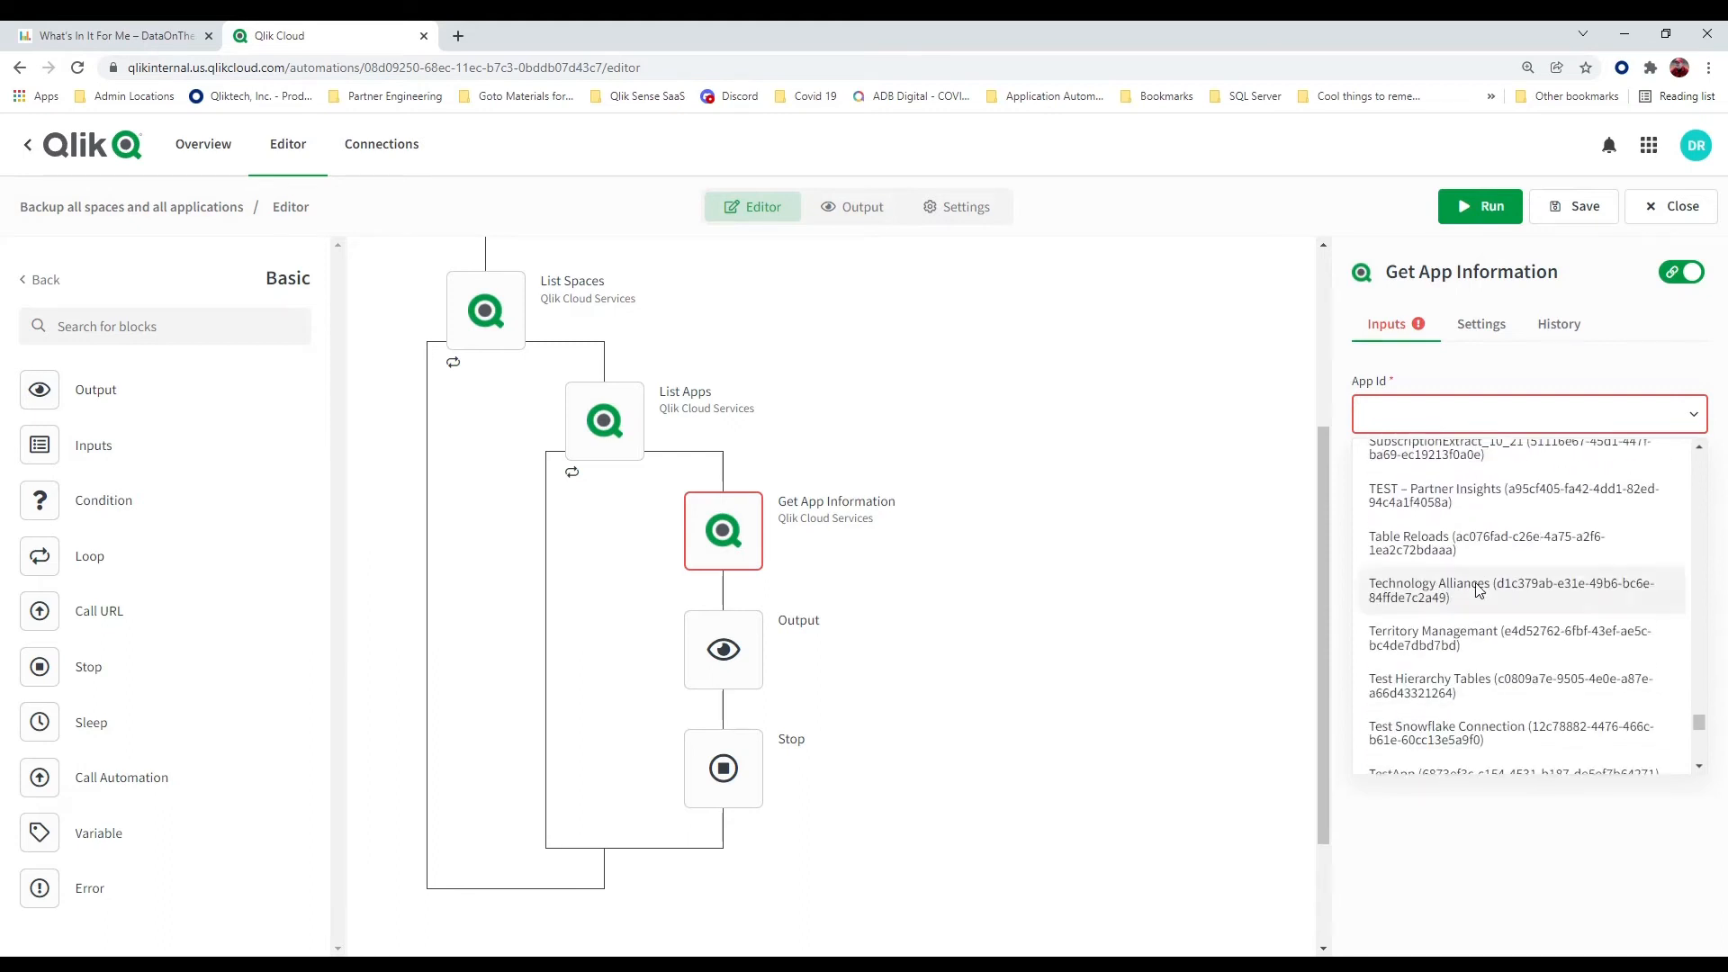
click(1477, 589)
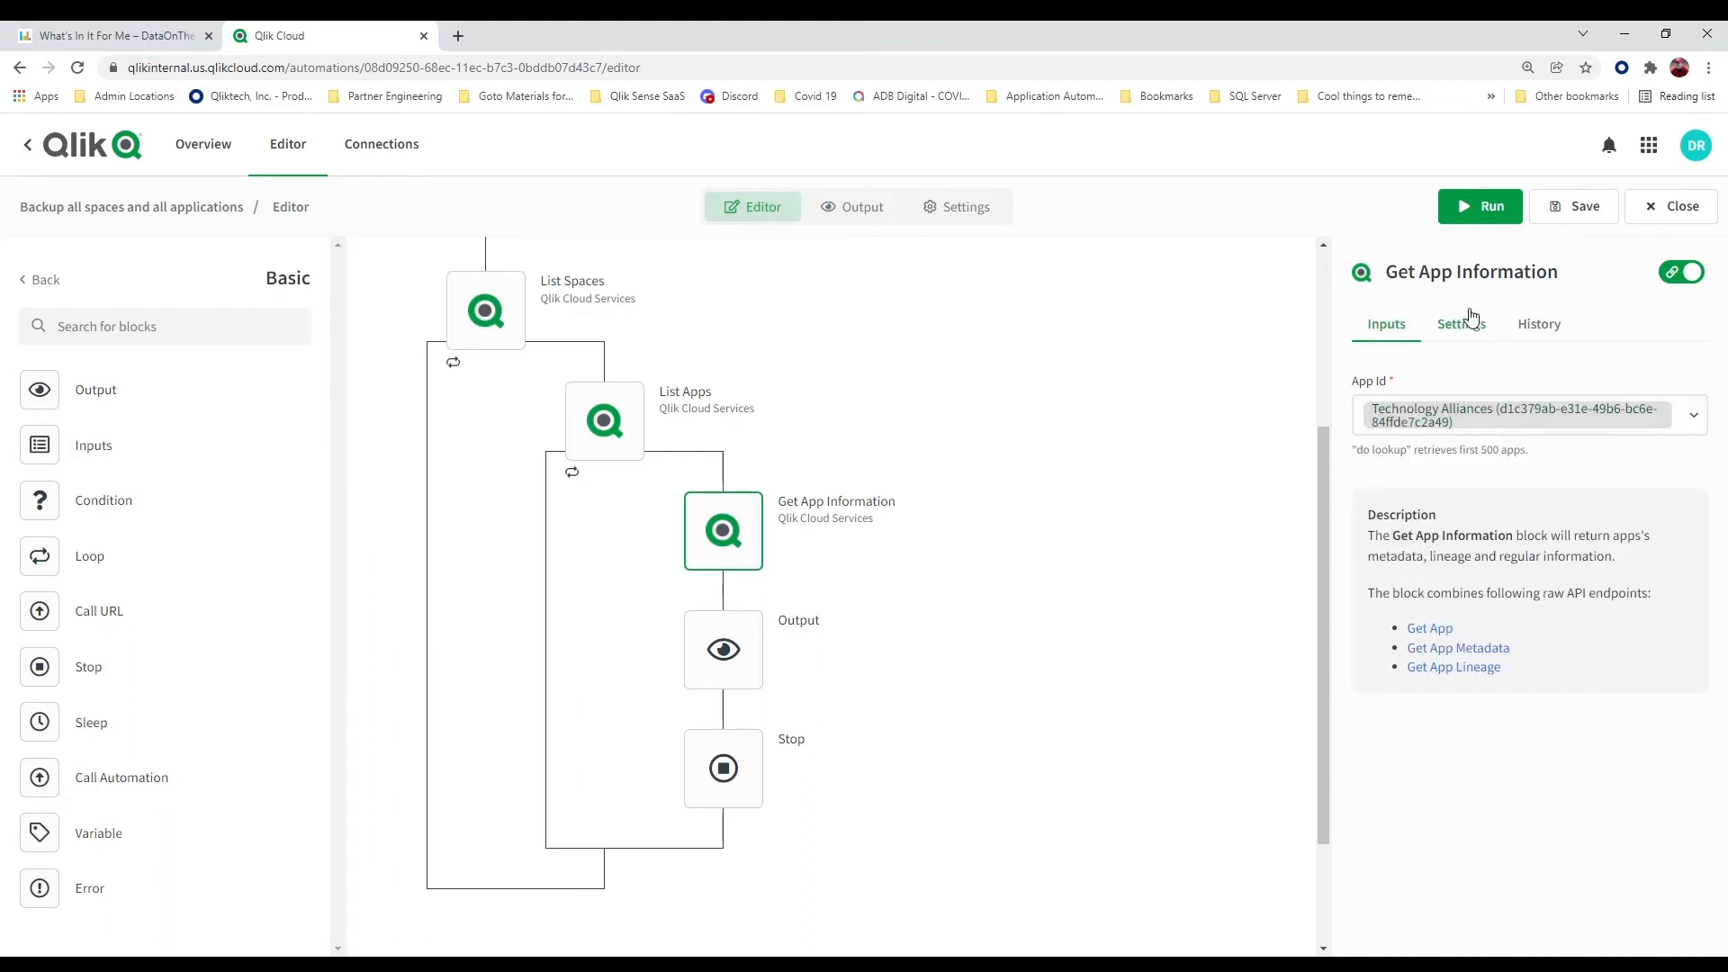
Run the automation with Technology Alliances as the app in Get App Information
mouse_move(725, 540)
mouse_move(734, 645)
mouse_move(727, 772)
click(1481, 219)
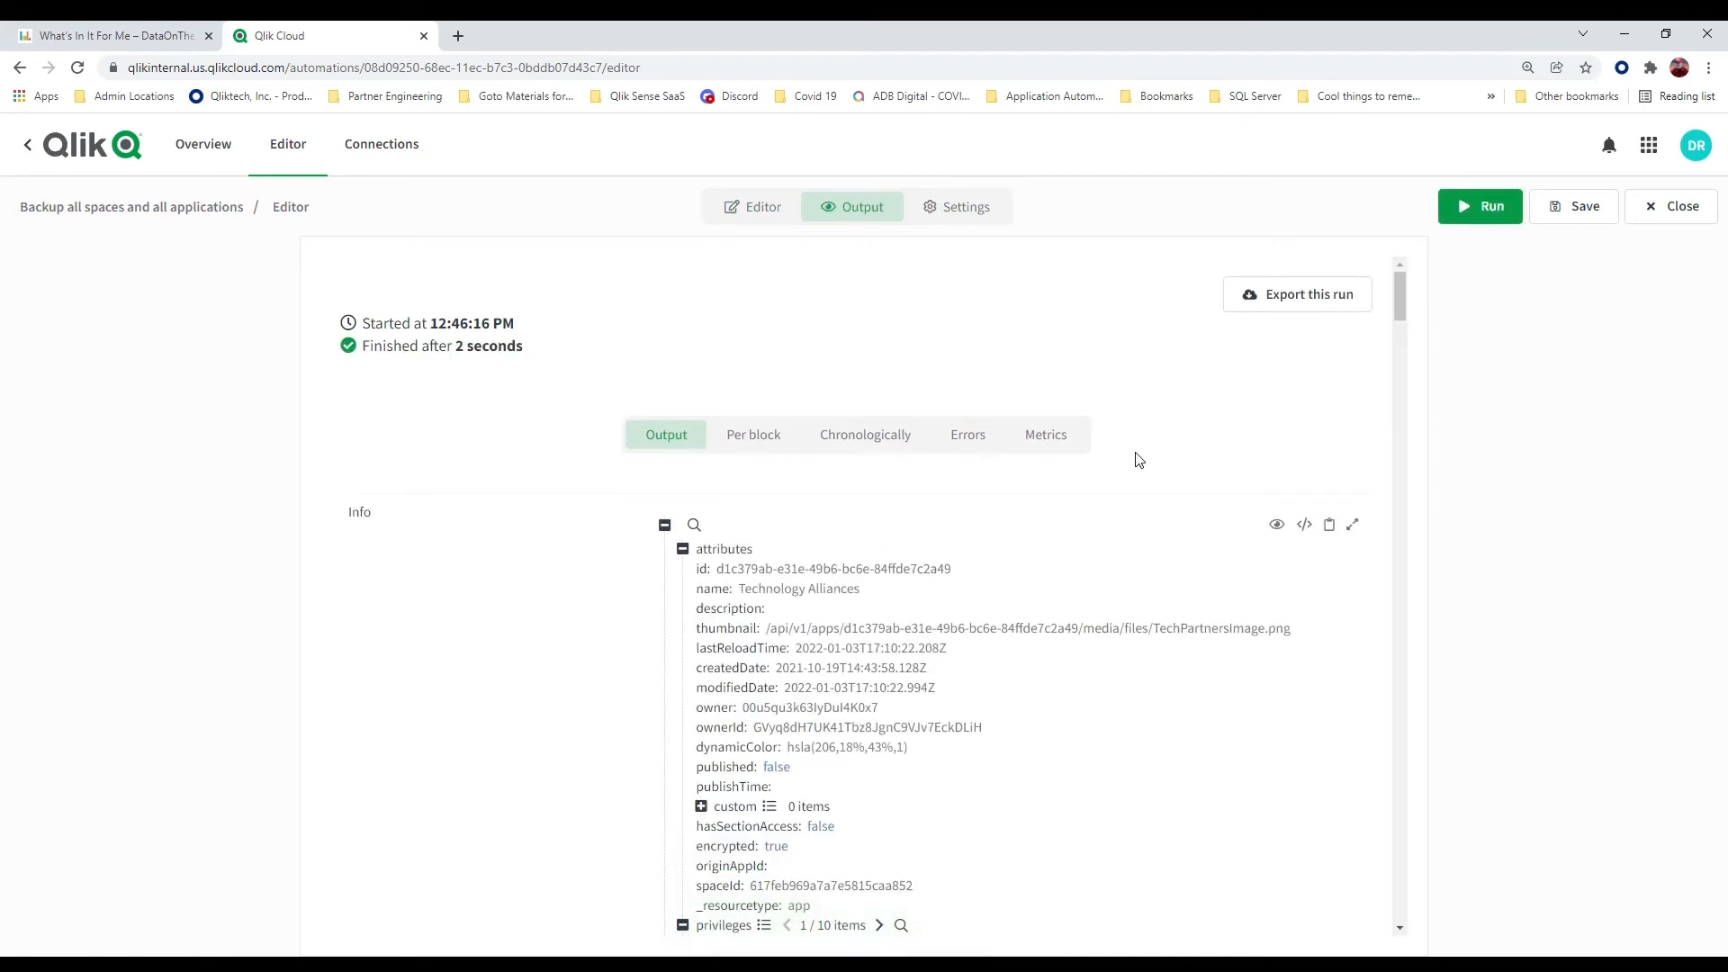
Show the run's Info output as raw code, examine its privileges list, and highlight the export privilege
scroll(1138, 460, down, 4)
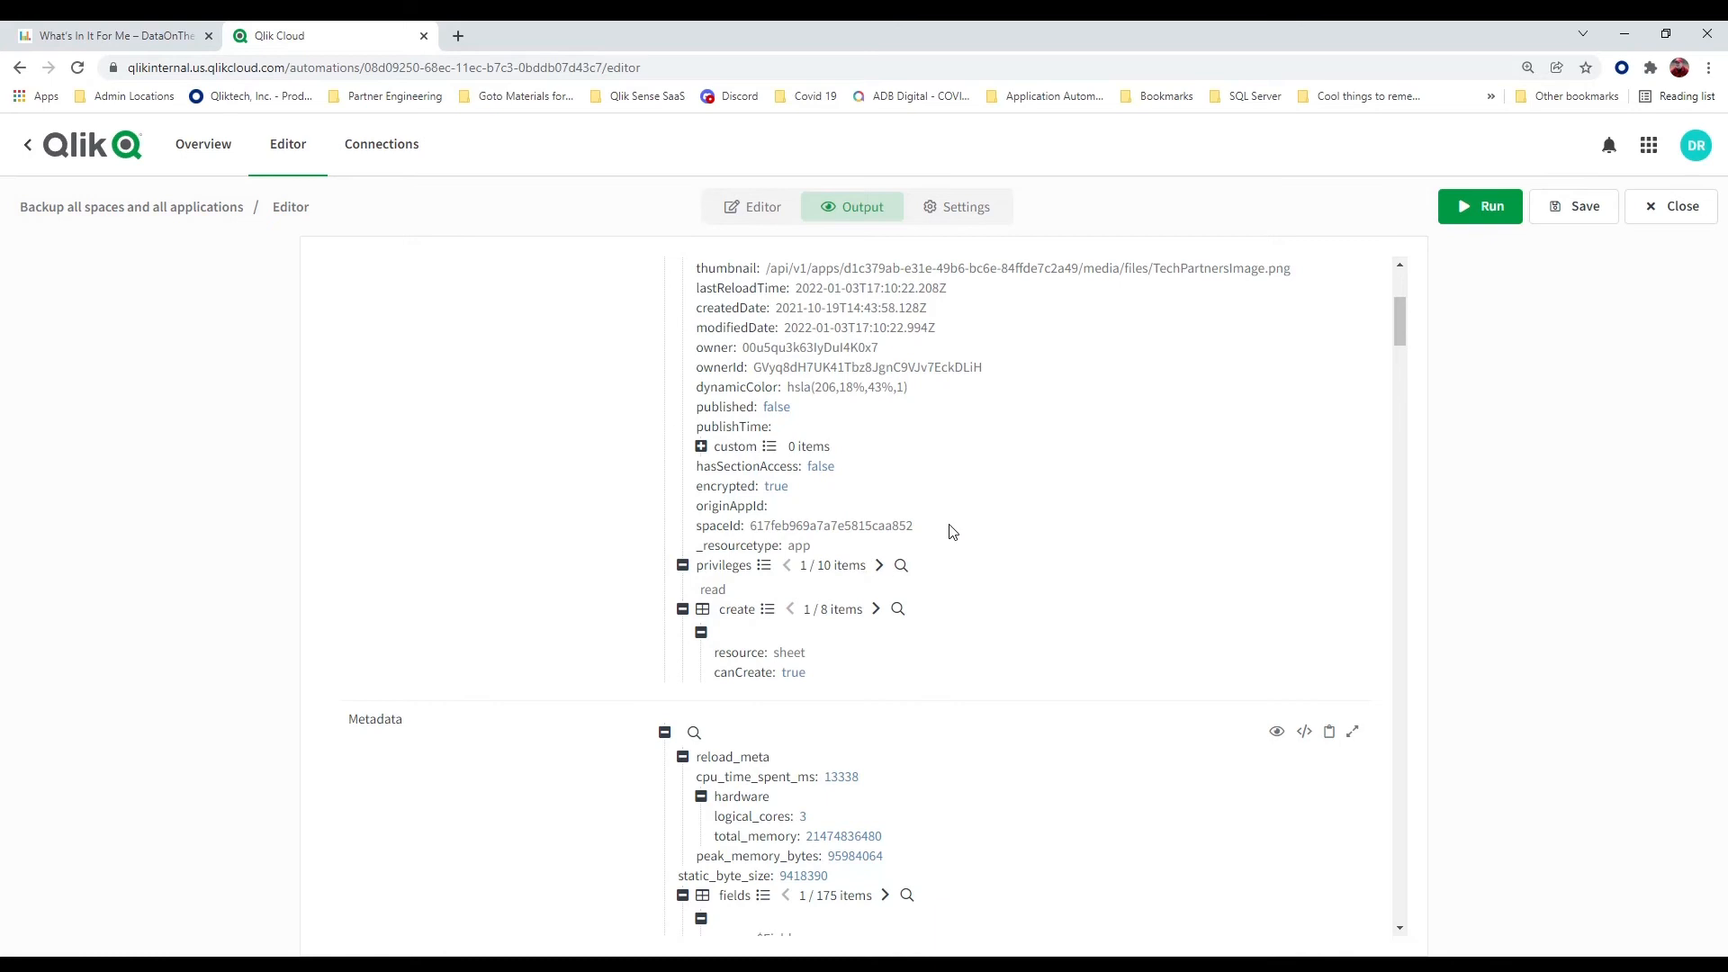
scroll(952, 532, up, 2)
click(1303, 346)
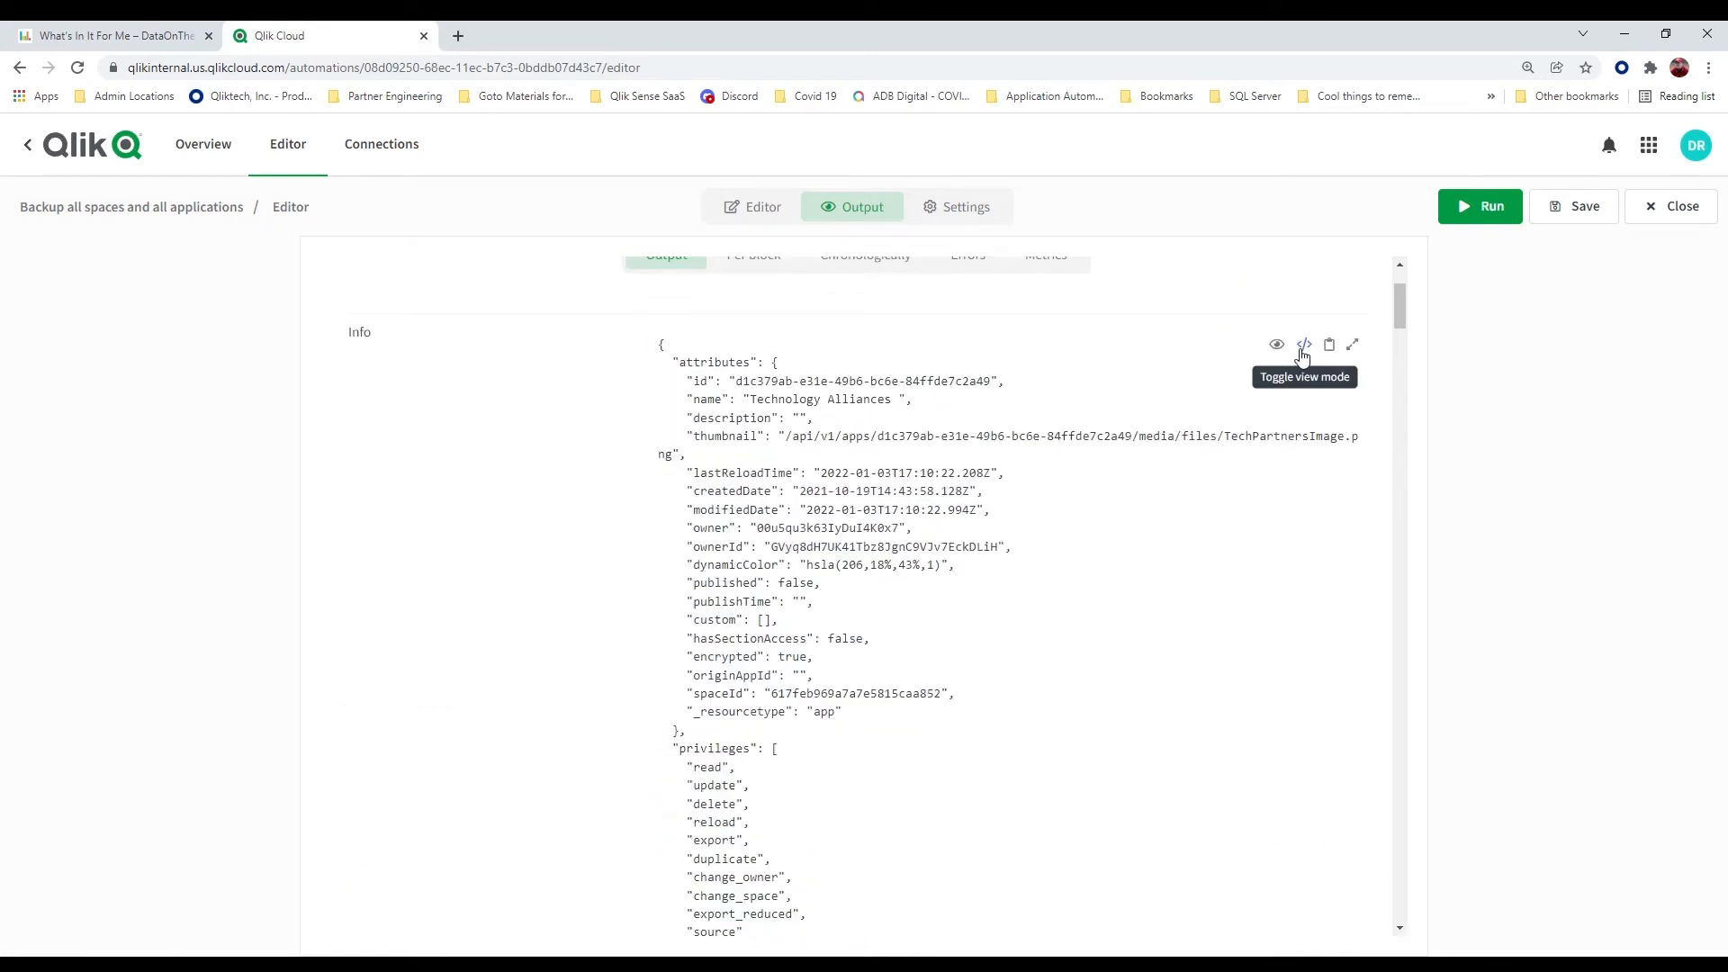
scroll(1070, 481, down, 1)
scroll(1069, 481, down, 1)
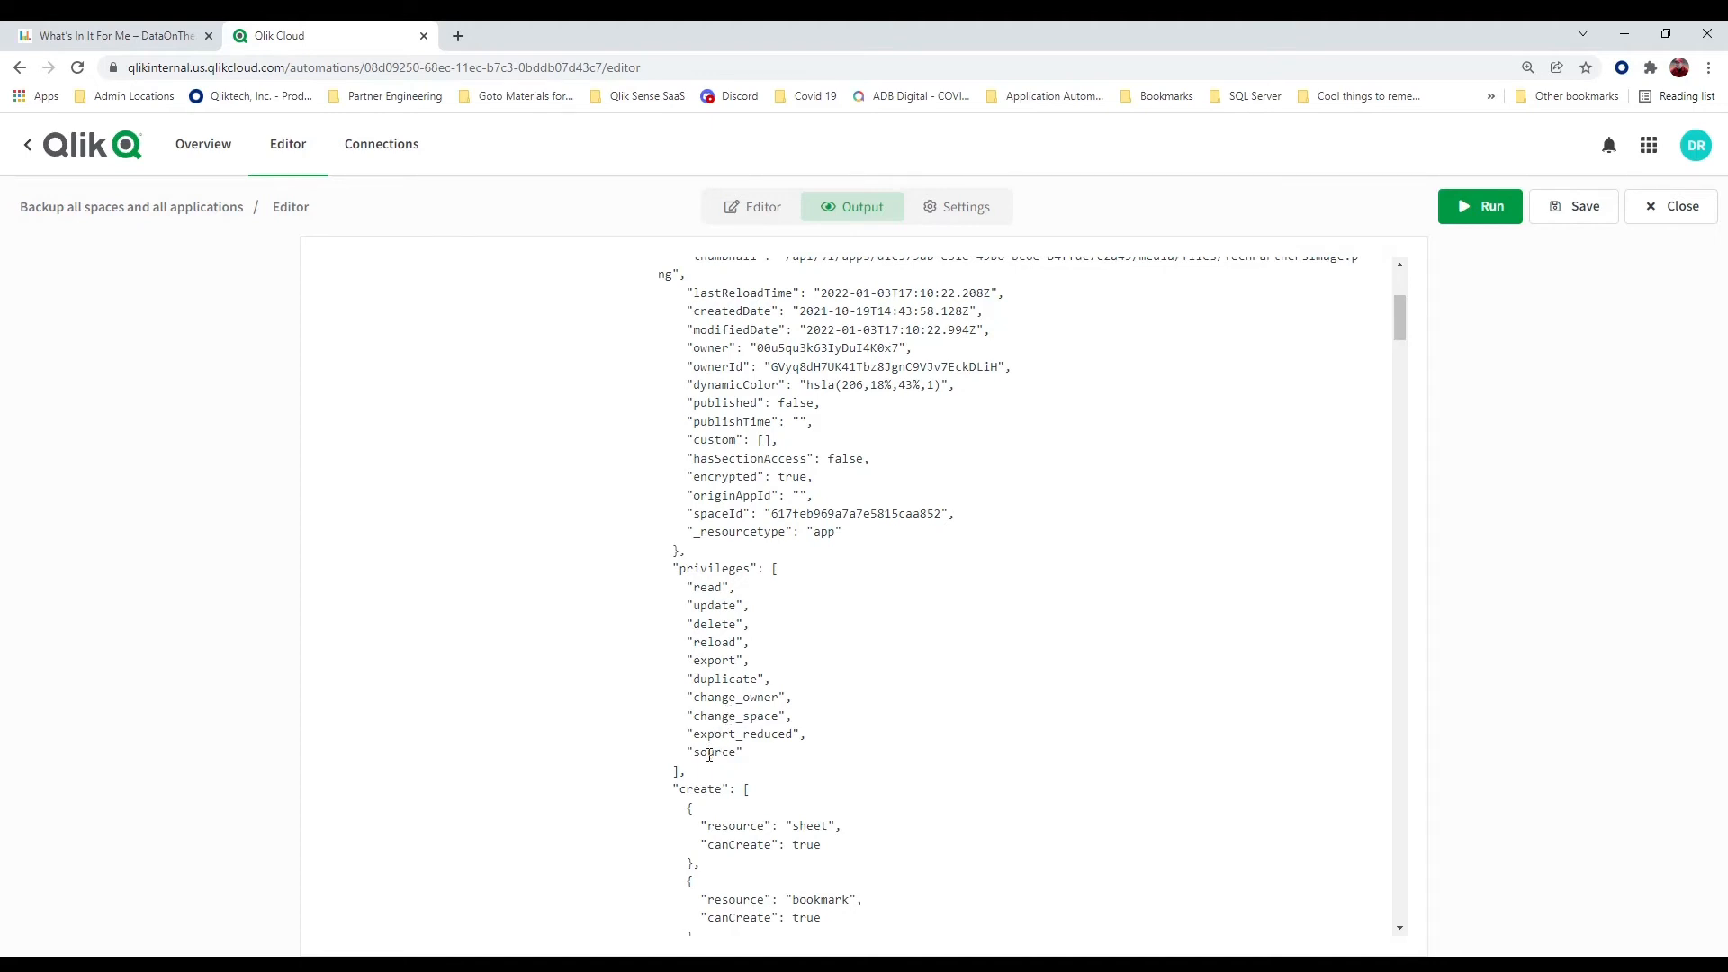
drag(743, 660, 686, 661)
Go back to the flow and replace Get App Information's fixed App Id with the item Id from List Apps
click(766, 222)
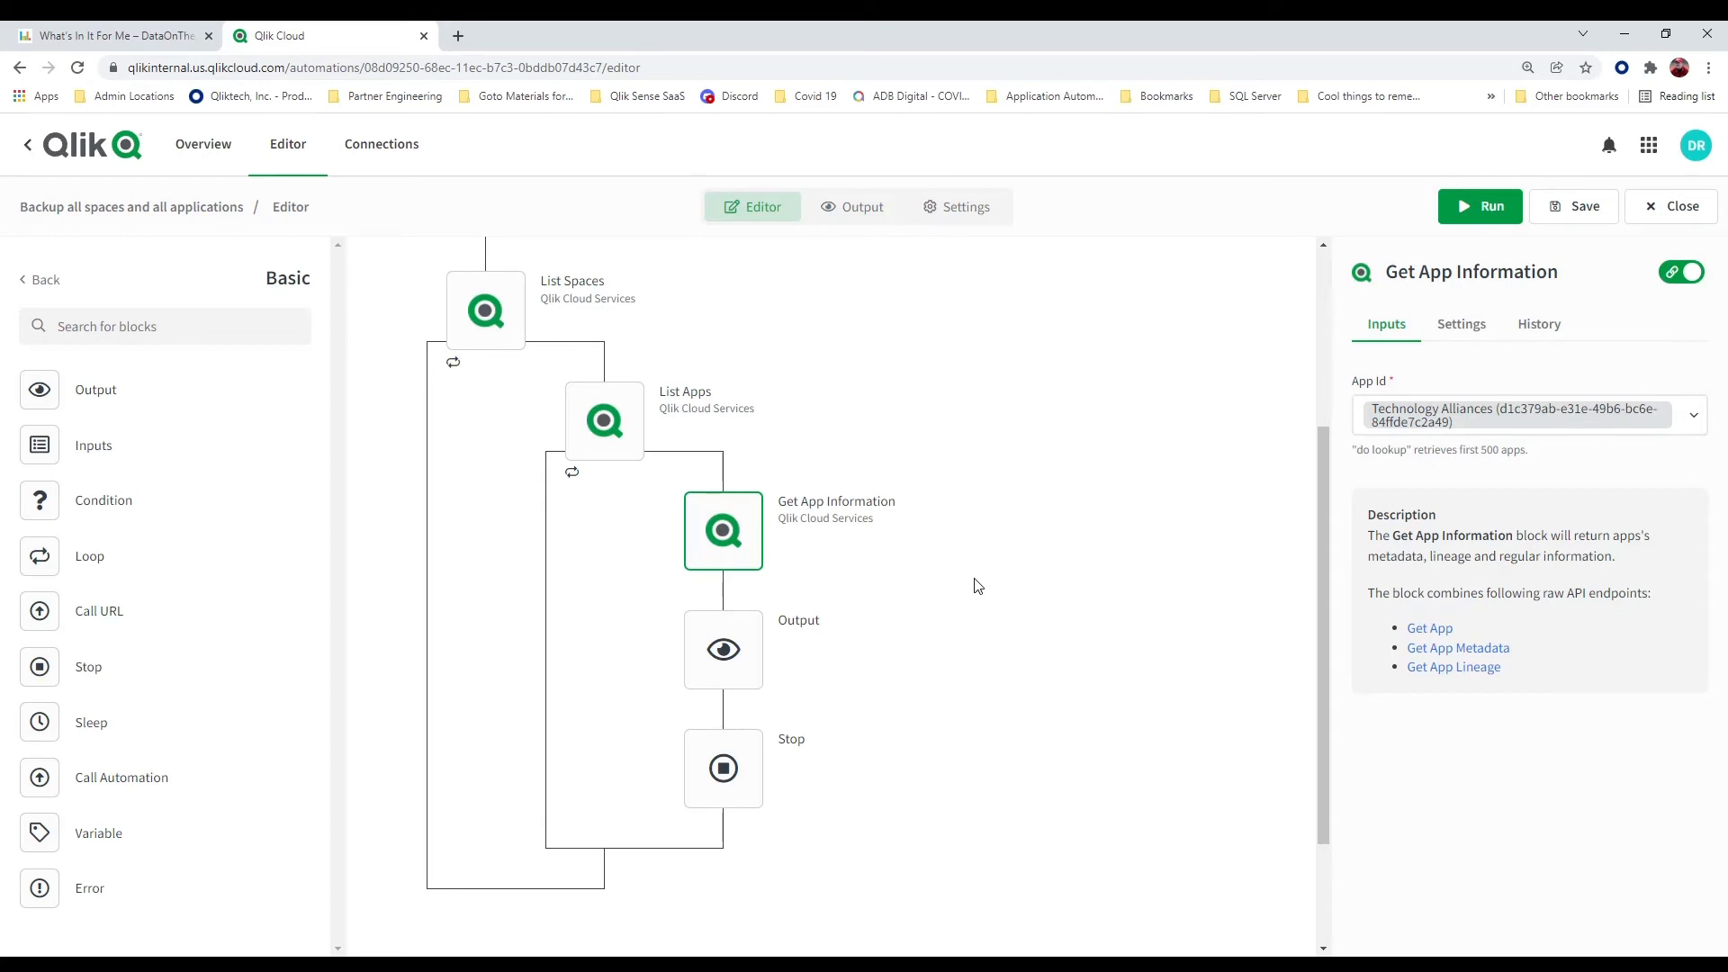
click(1610, 430)
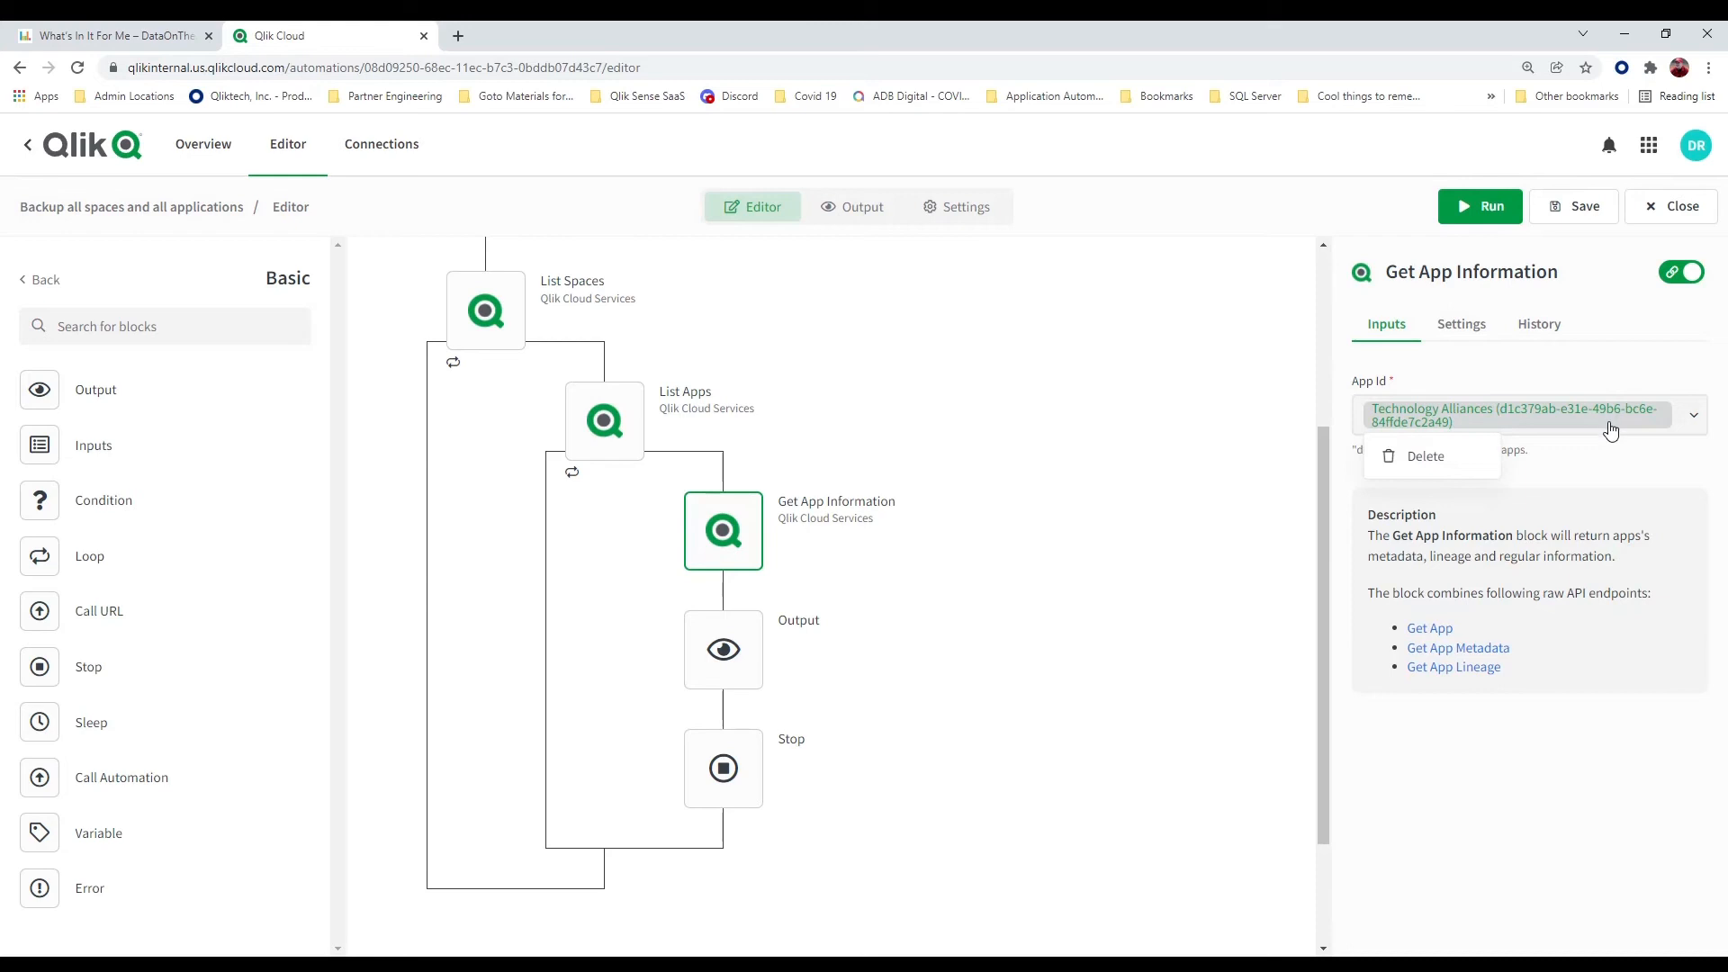
click(1413, 456)
click(1695, 420)
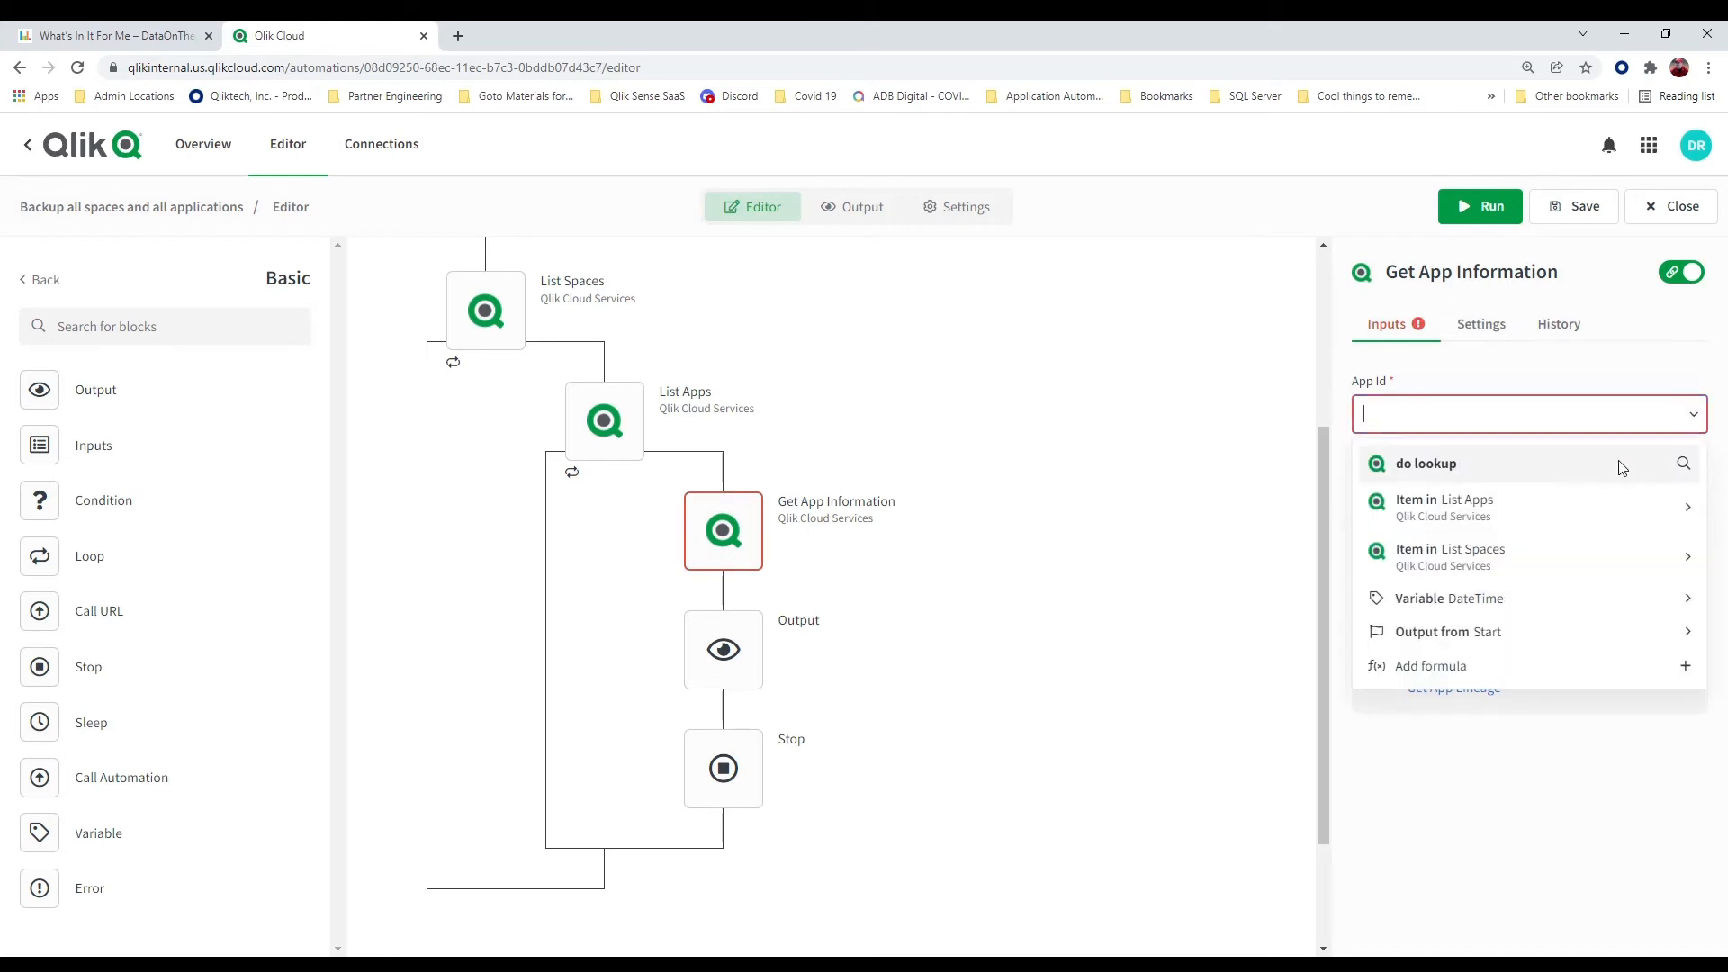
click(1648, 505)
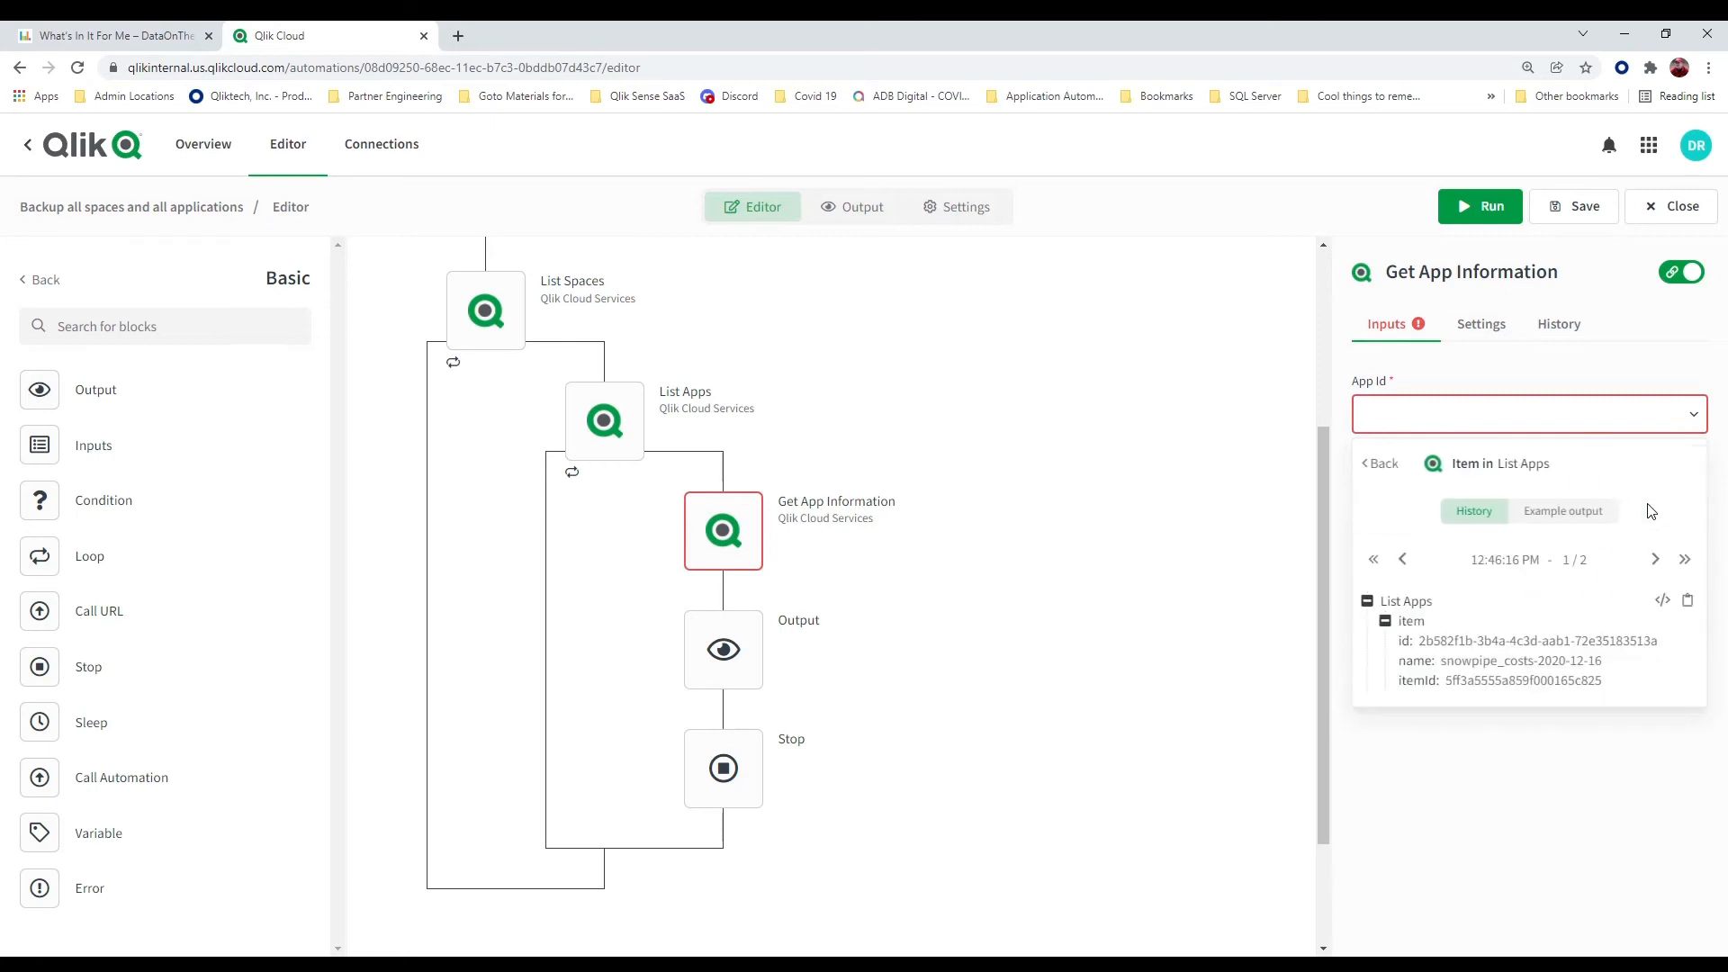
click(1406, 641)
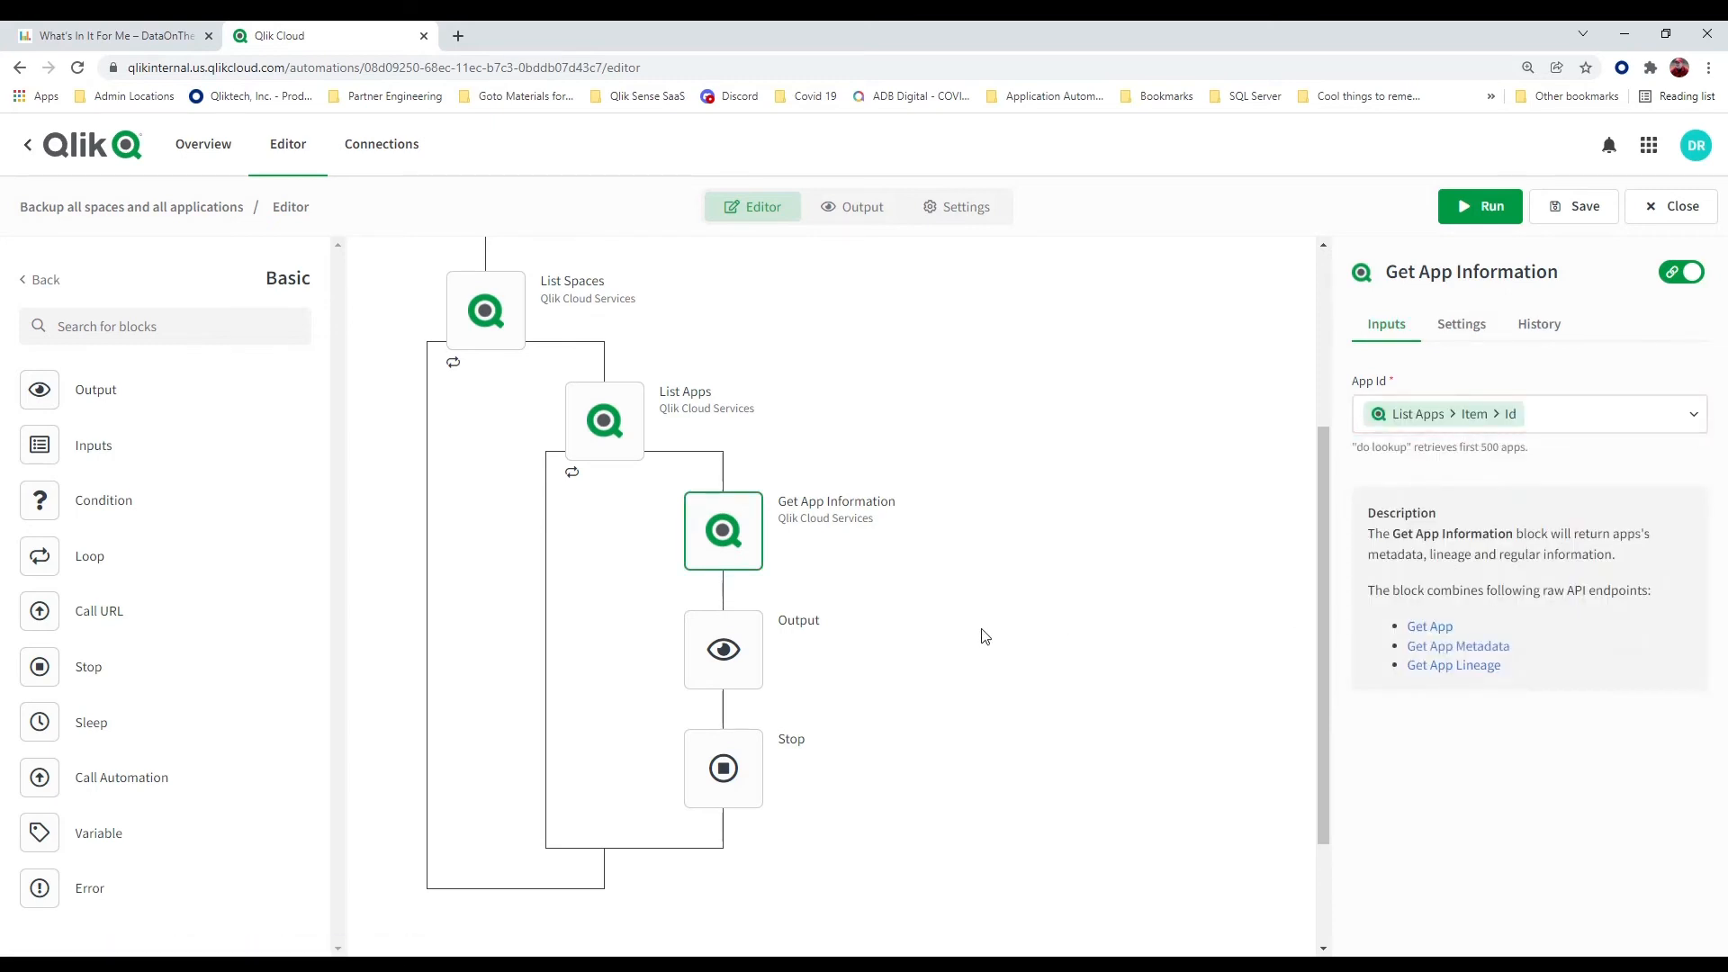
Remove the Output block and insert a Condition block between Get App Information and Stop
right_click(732, 666)
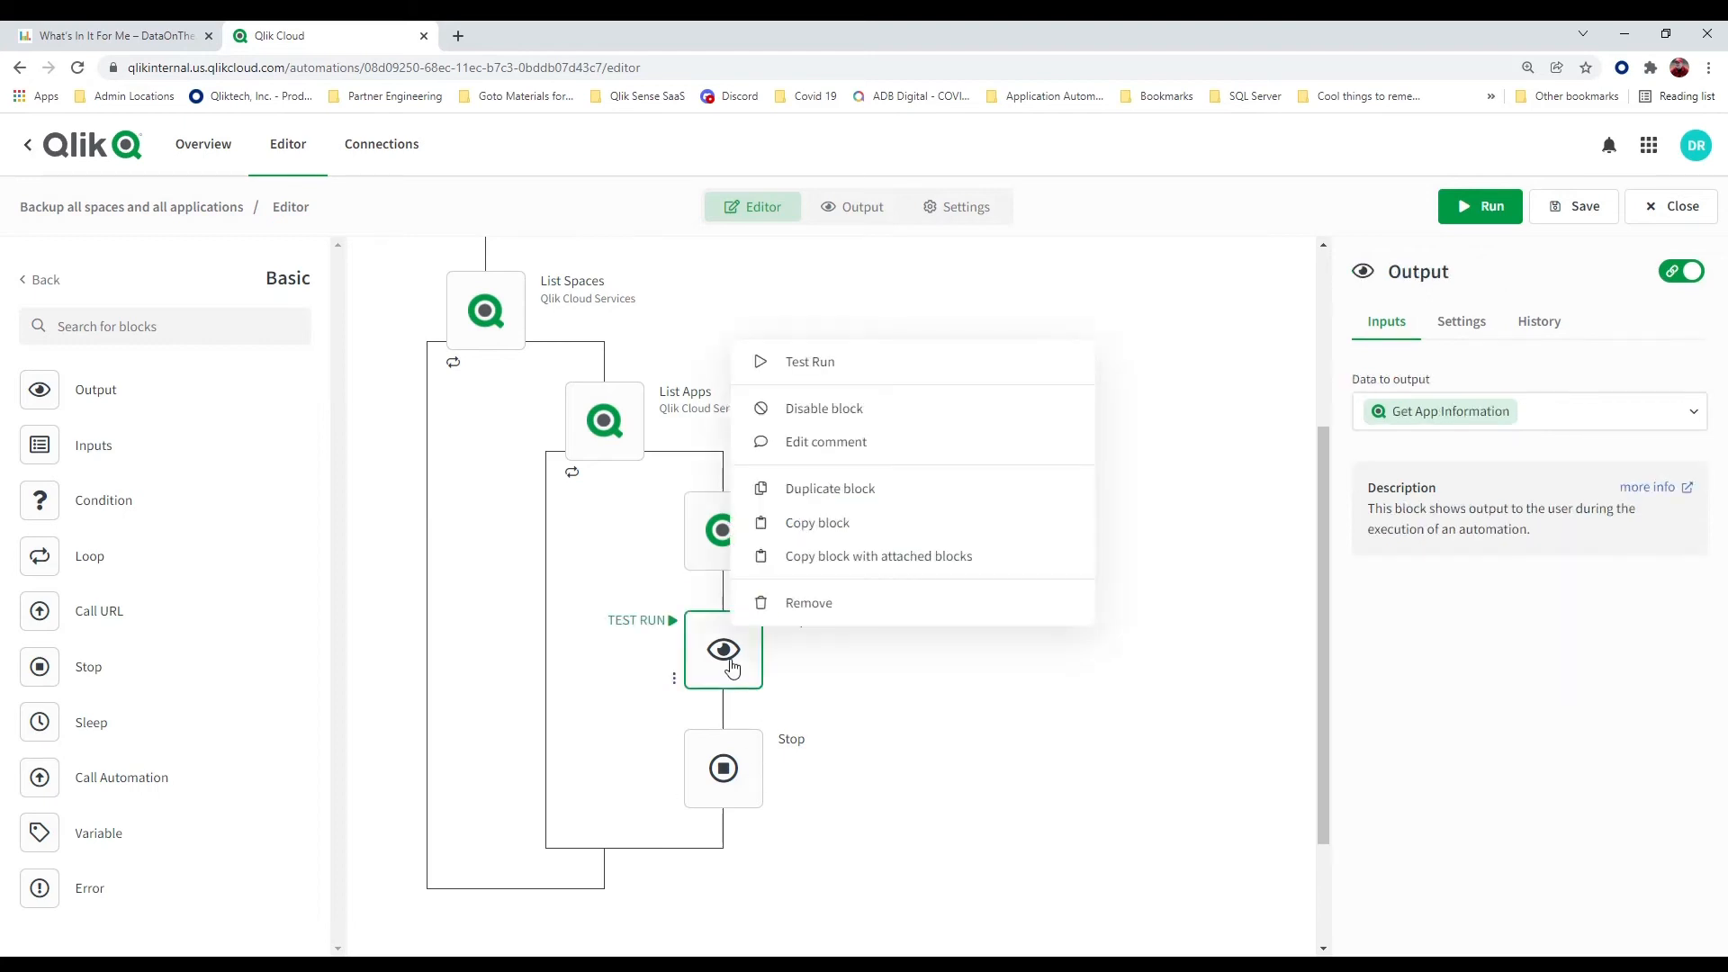
click(805, 609)
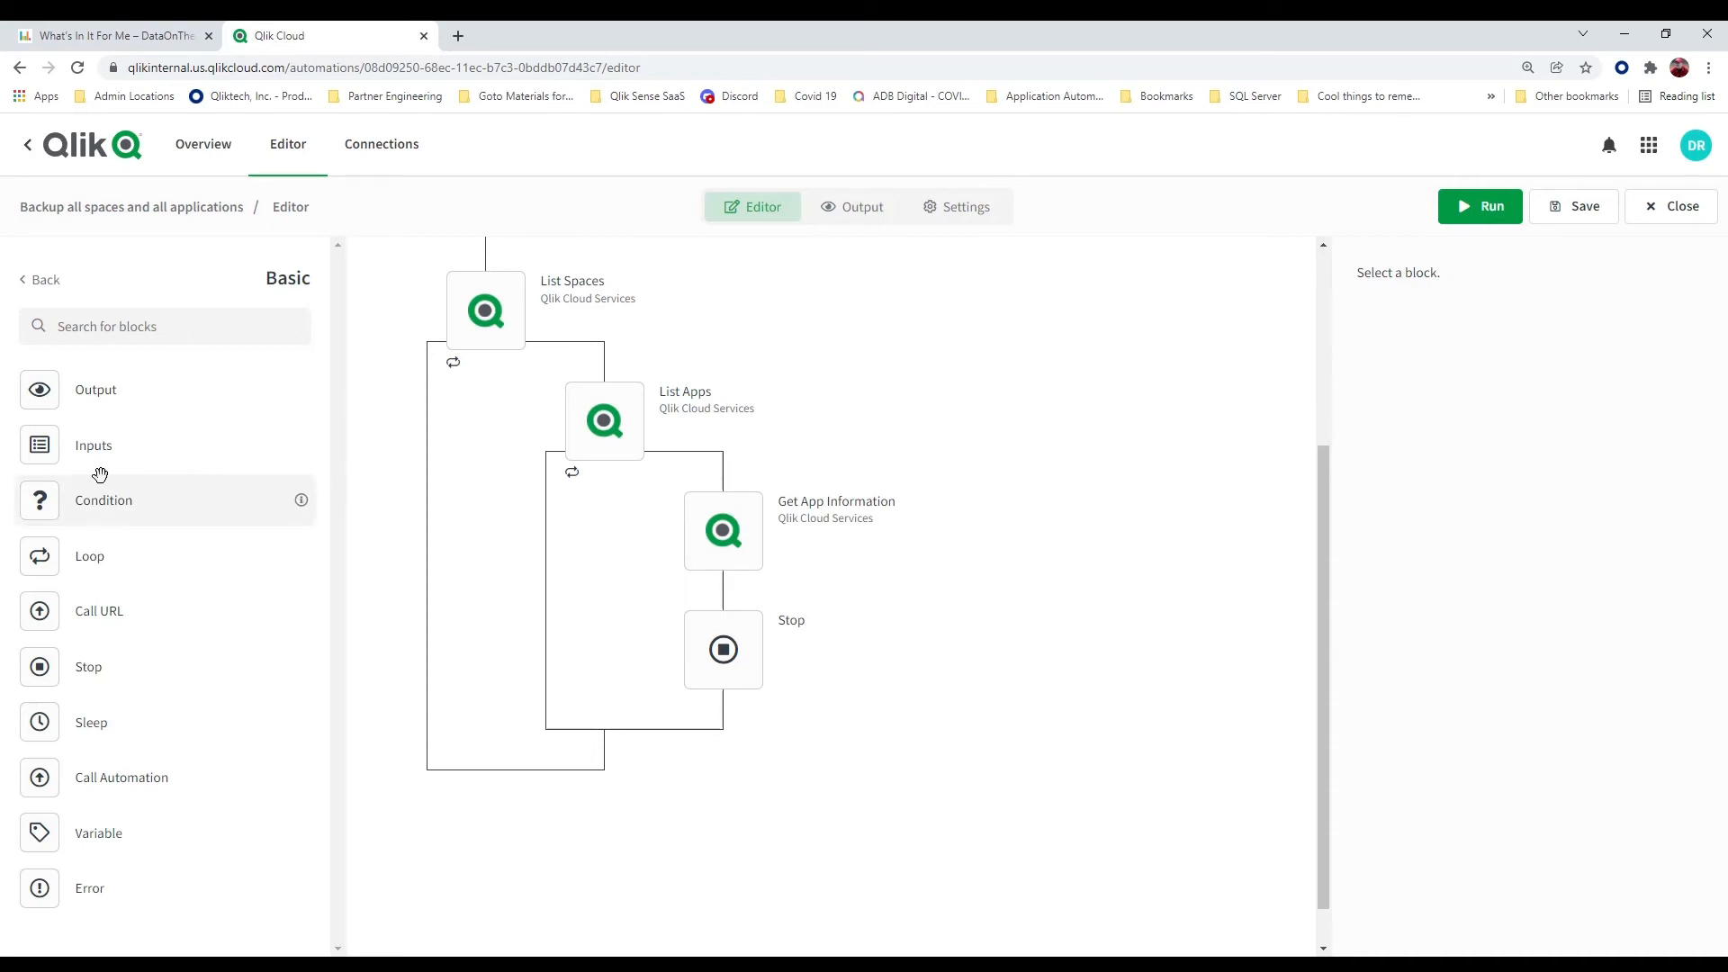
drag(40, 502, 729, 603)
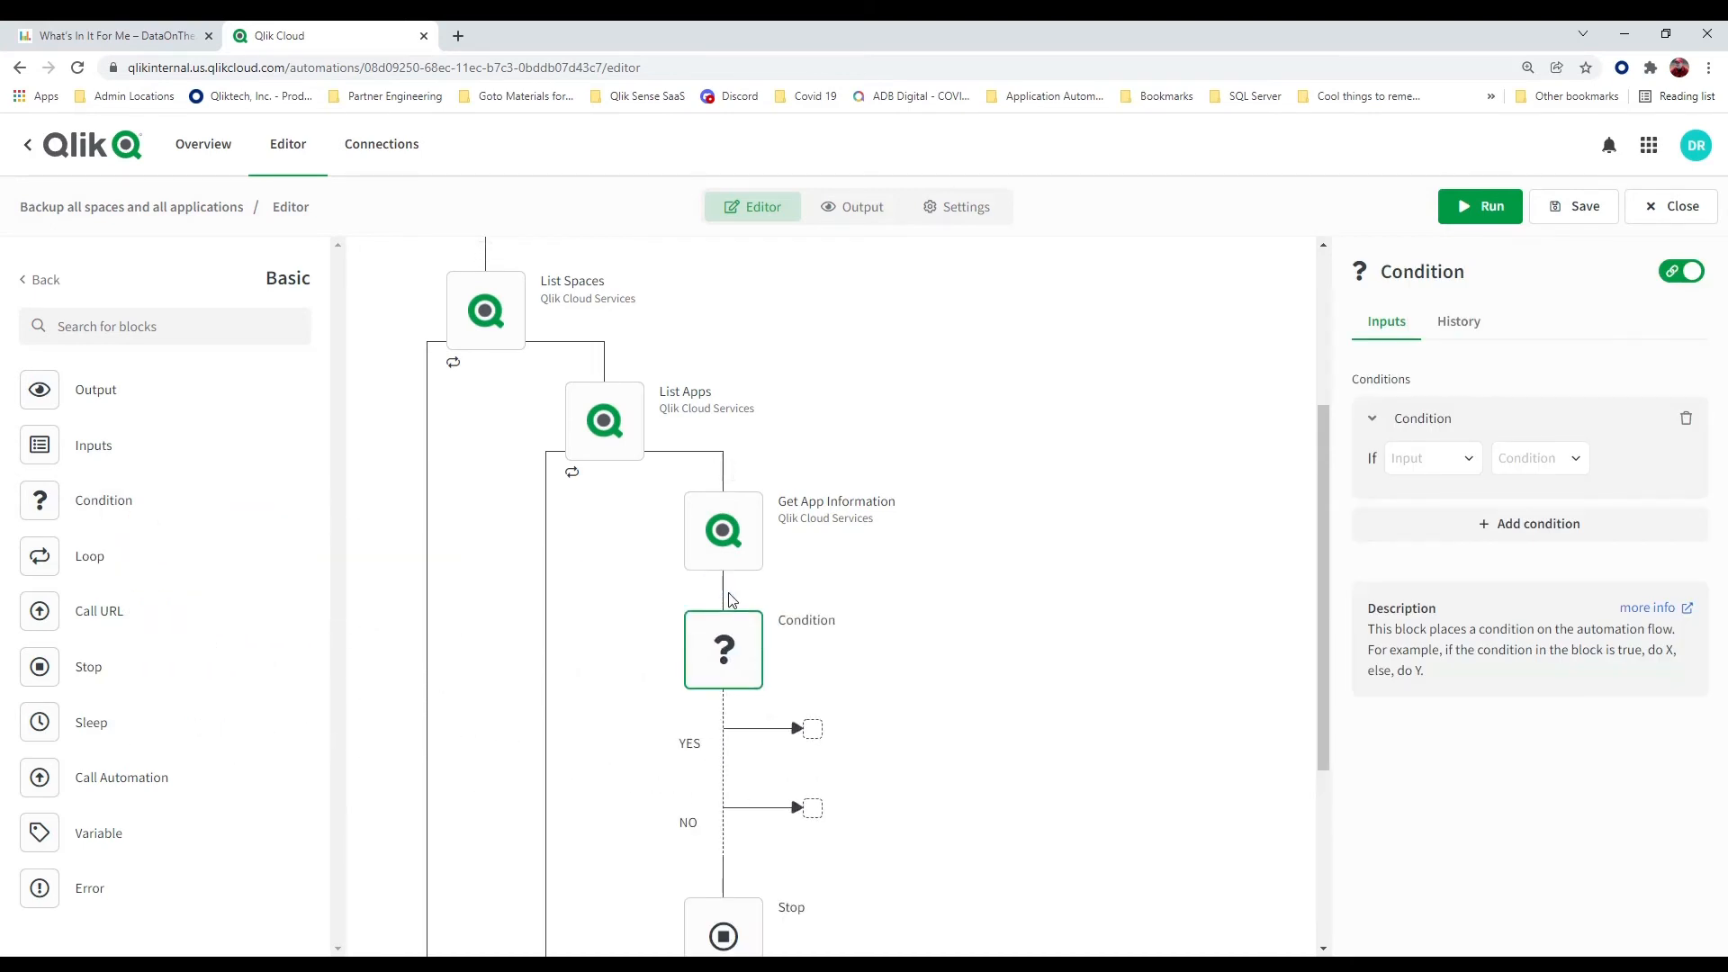
Set the condition's input to the Privileges list from the Info output of Get App Information
click(1467, 463)
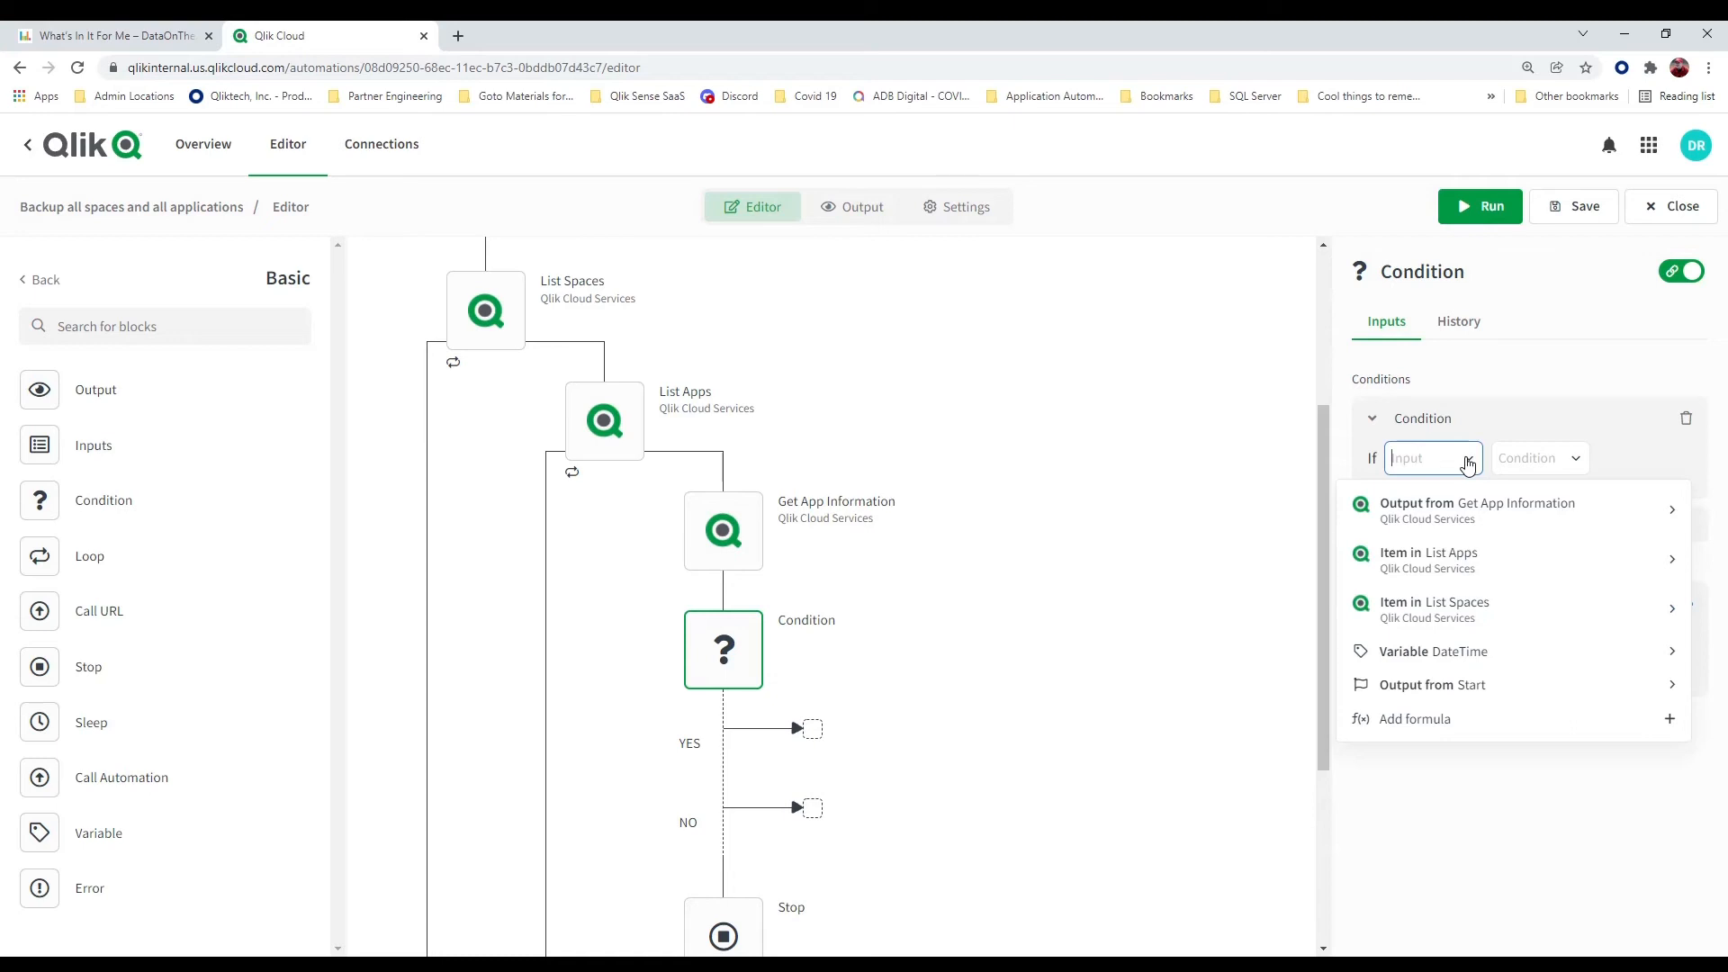
click(1671, 509)
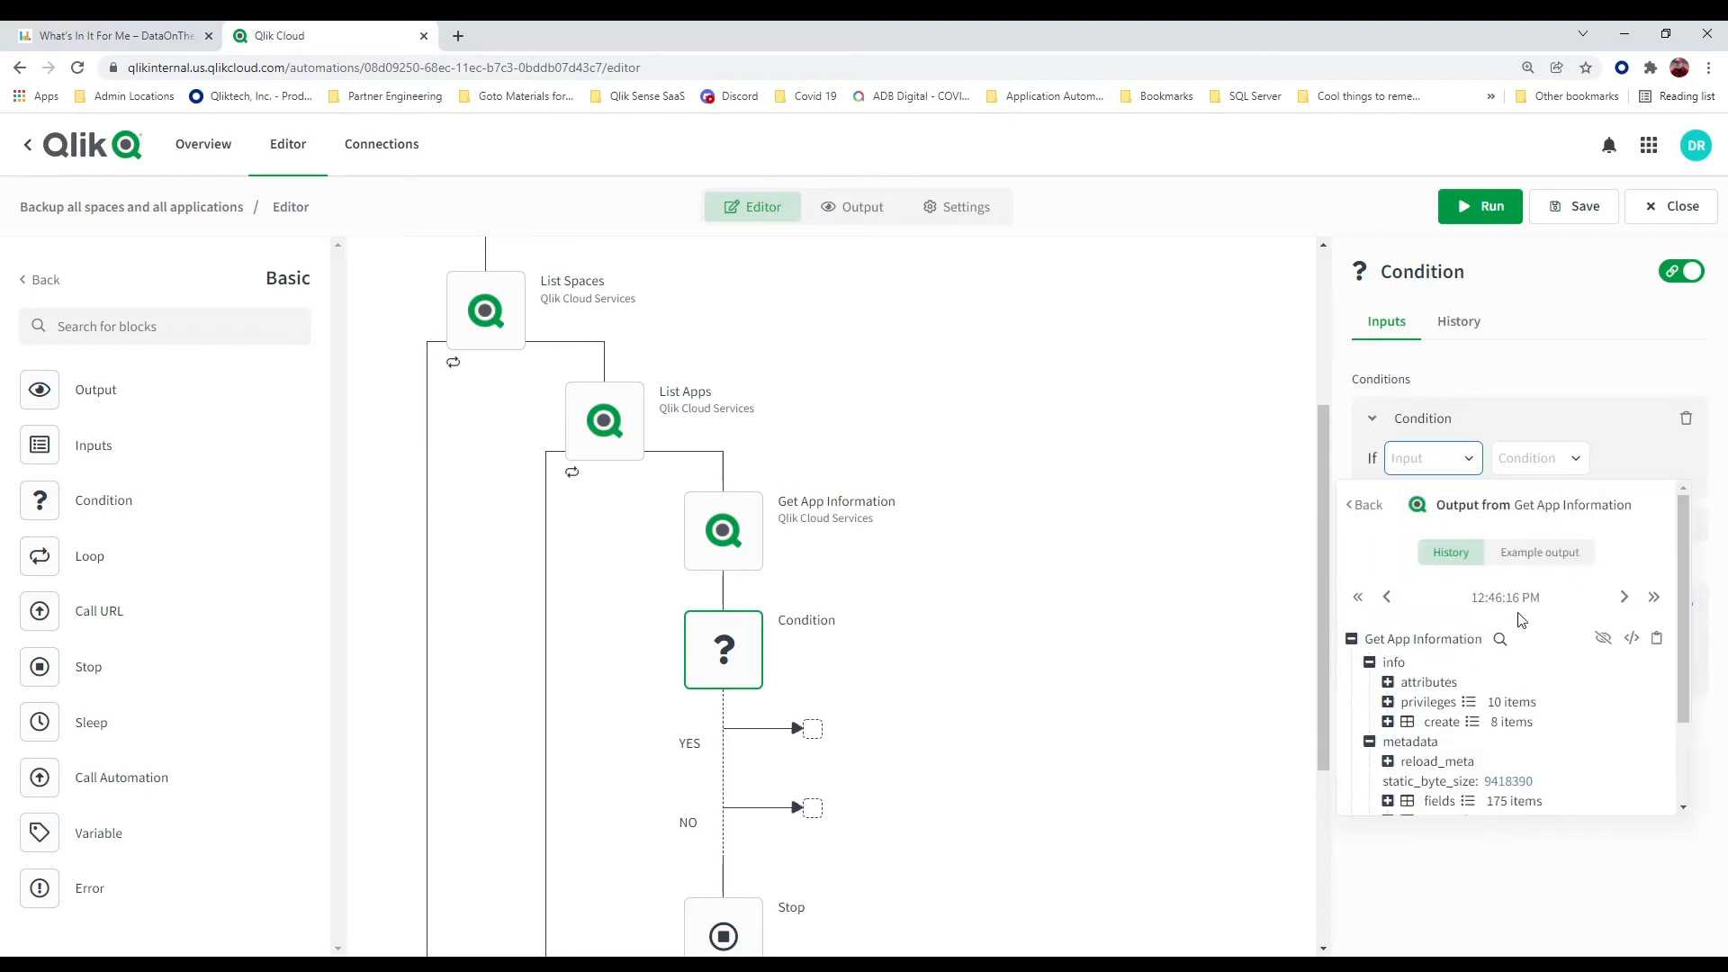
scroll(1476, 640, down, 2)
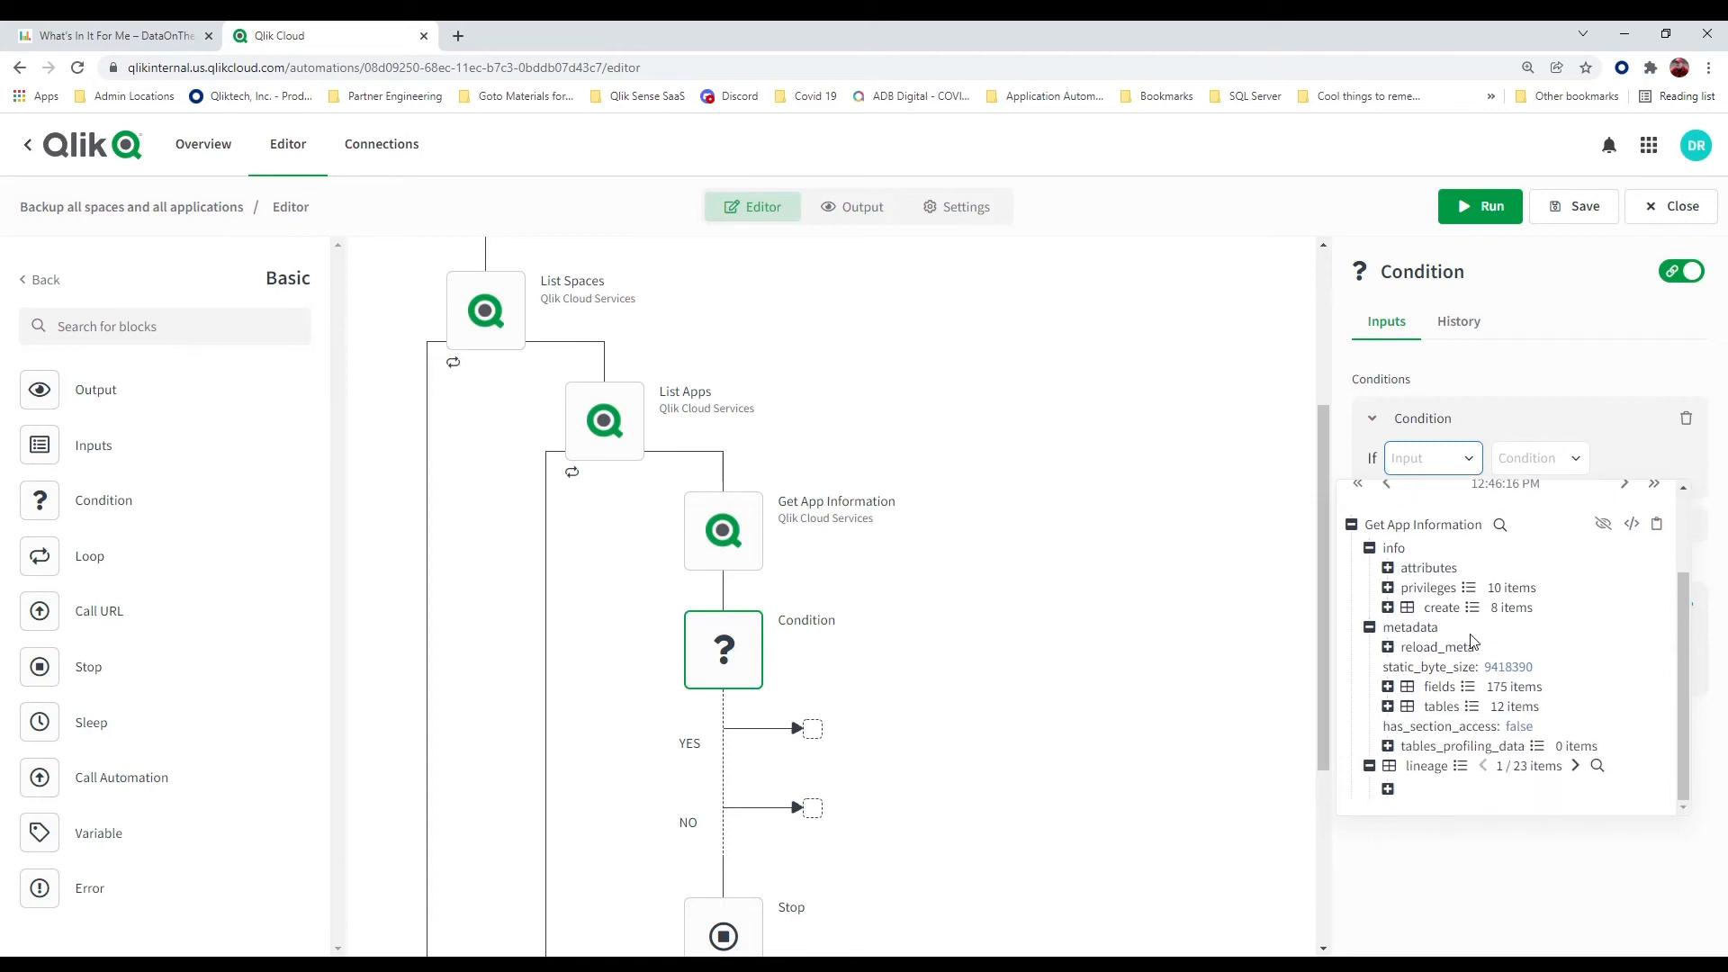
click(1420, 594)
Make the condition test whether the Privileges list contains "export" by using the "list contains" operator, and save the automation
click(1454, 545)
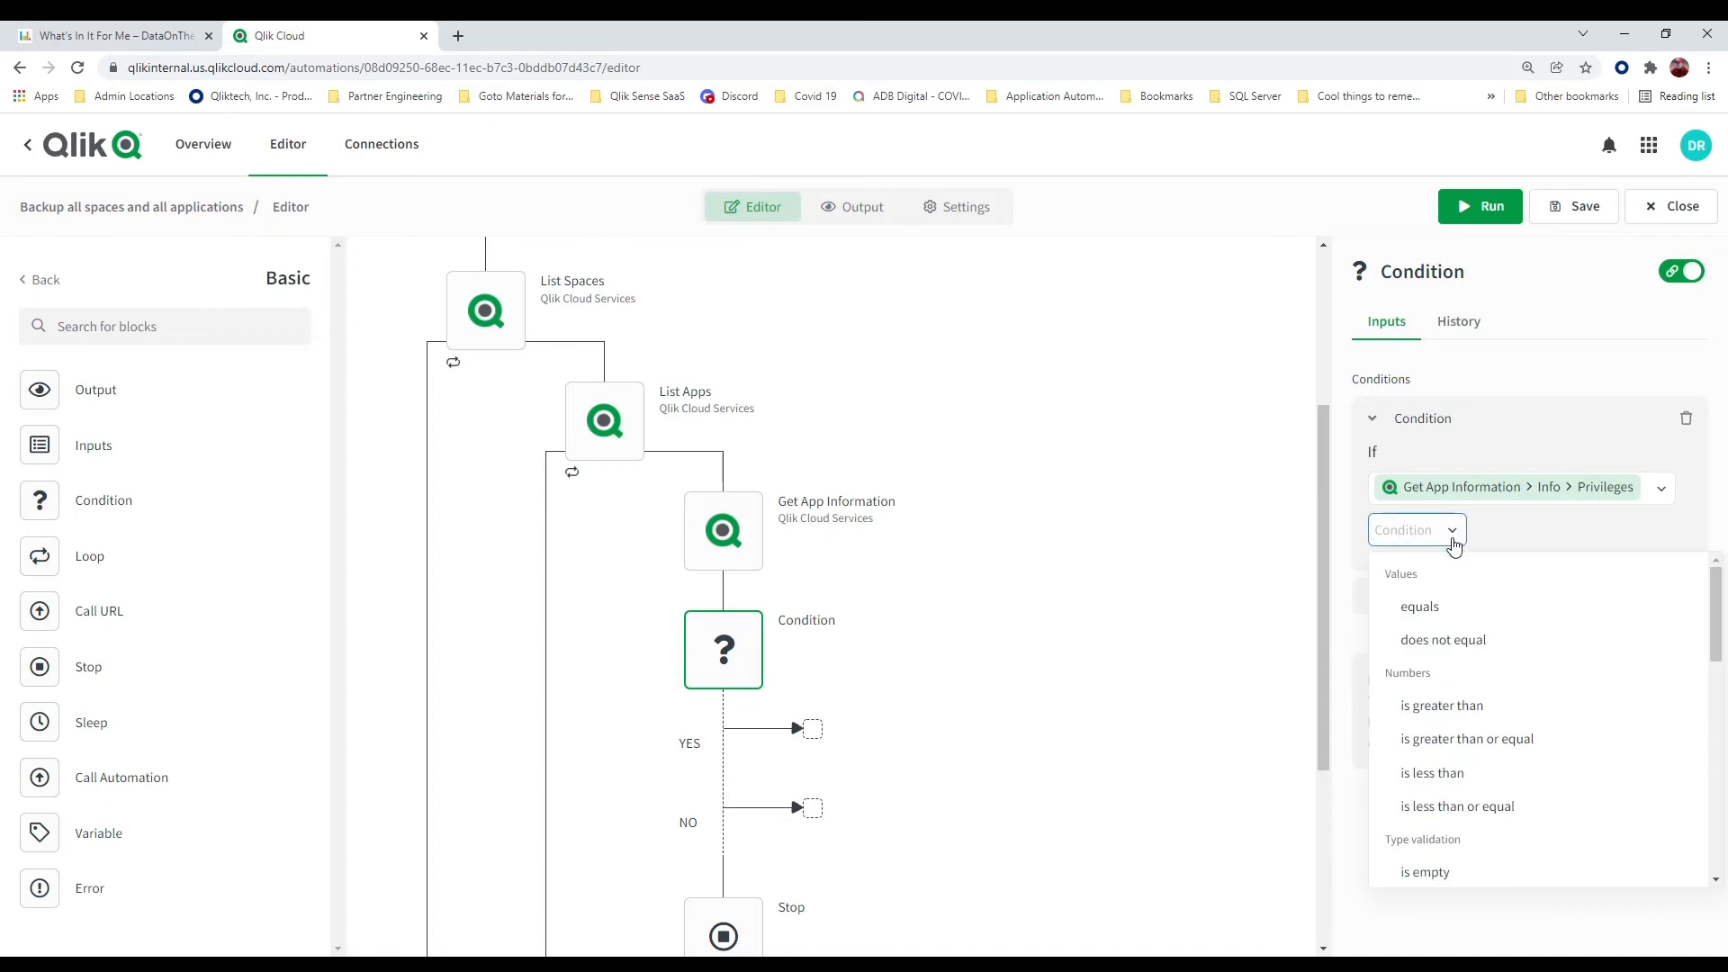
scroll(1477, 611, down, 1)
scroll(1477, 611, up, 1)
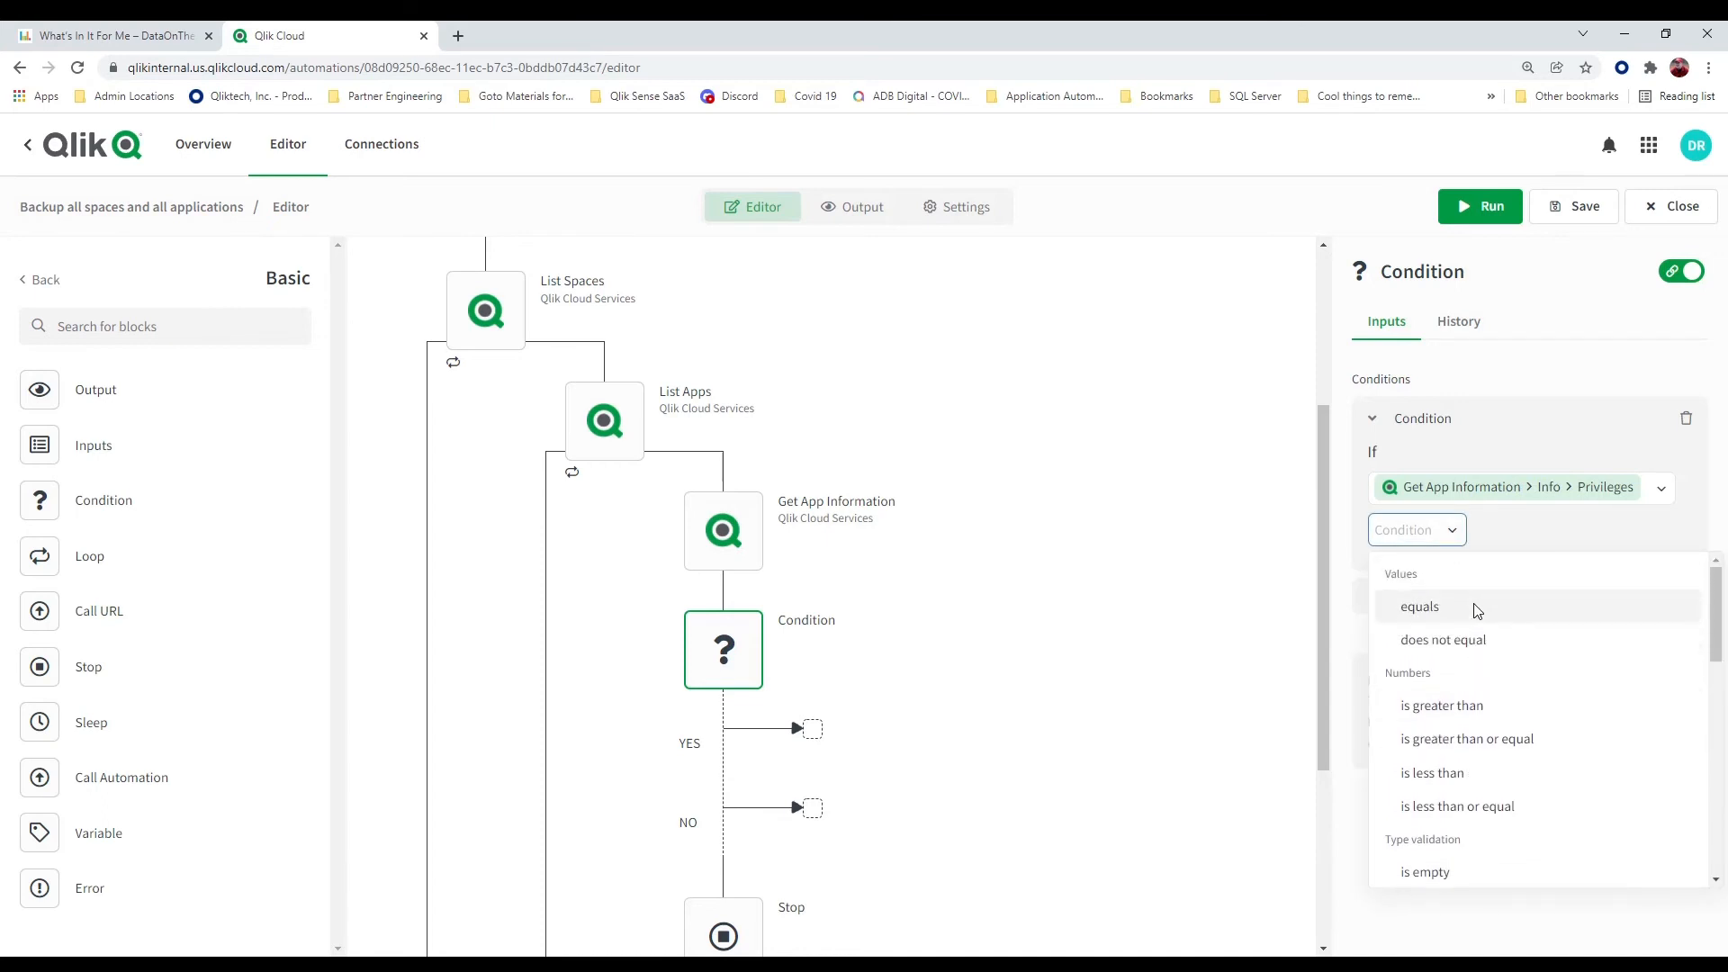
scroll(1477, 612, down, 6)
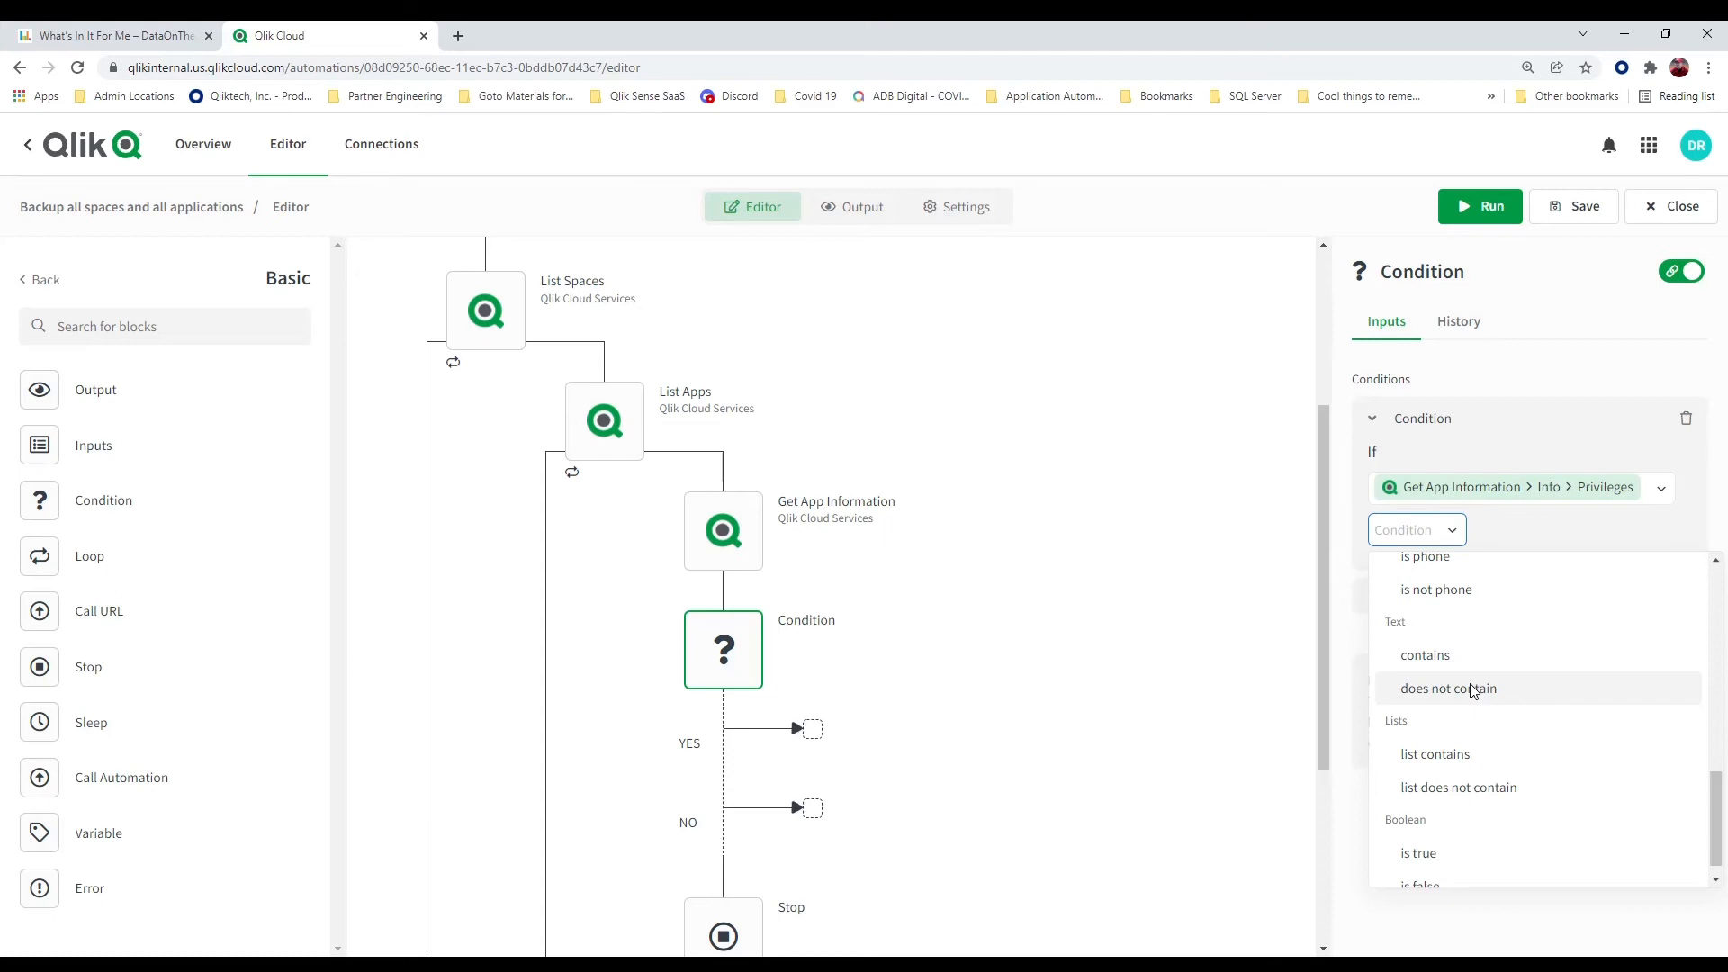
click(1460, 754)
click(1548, 531)
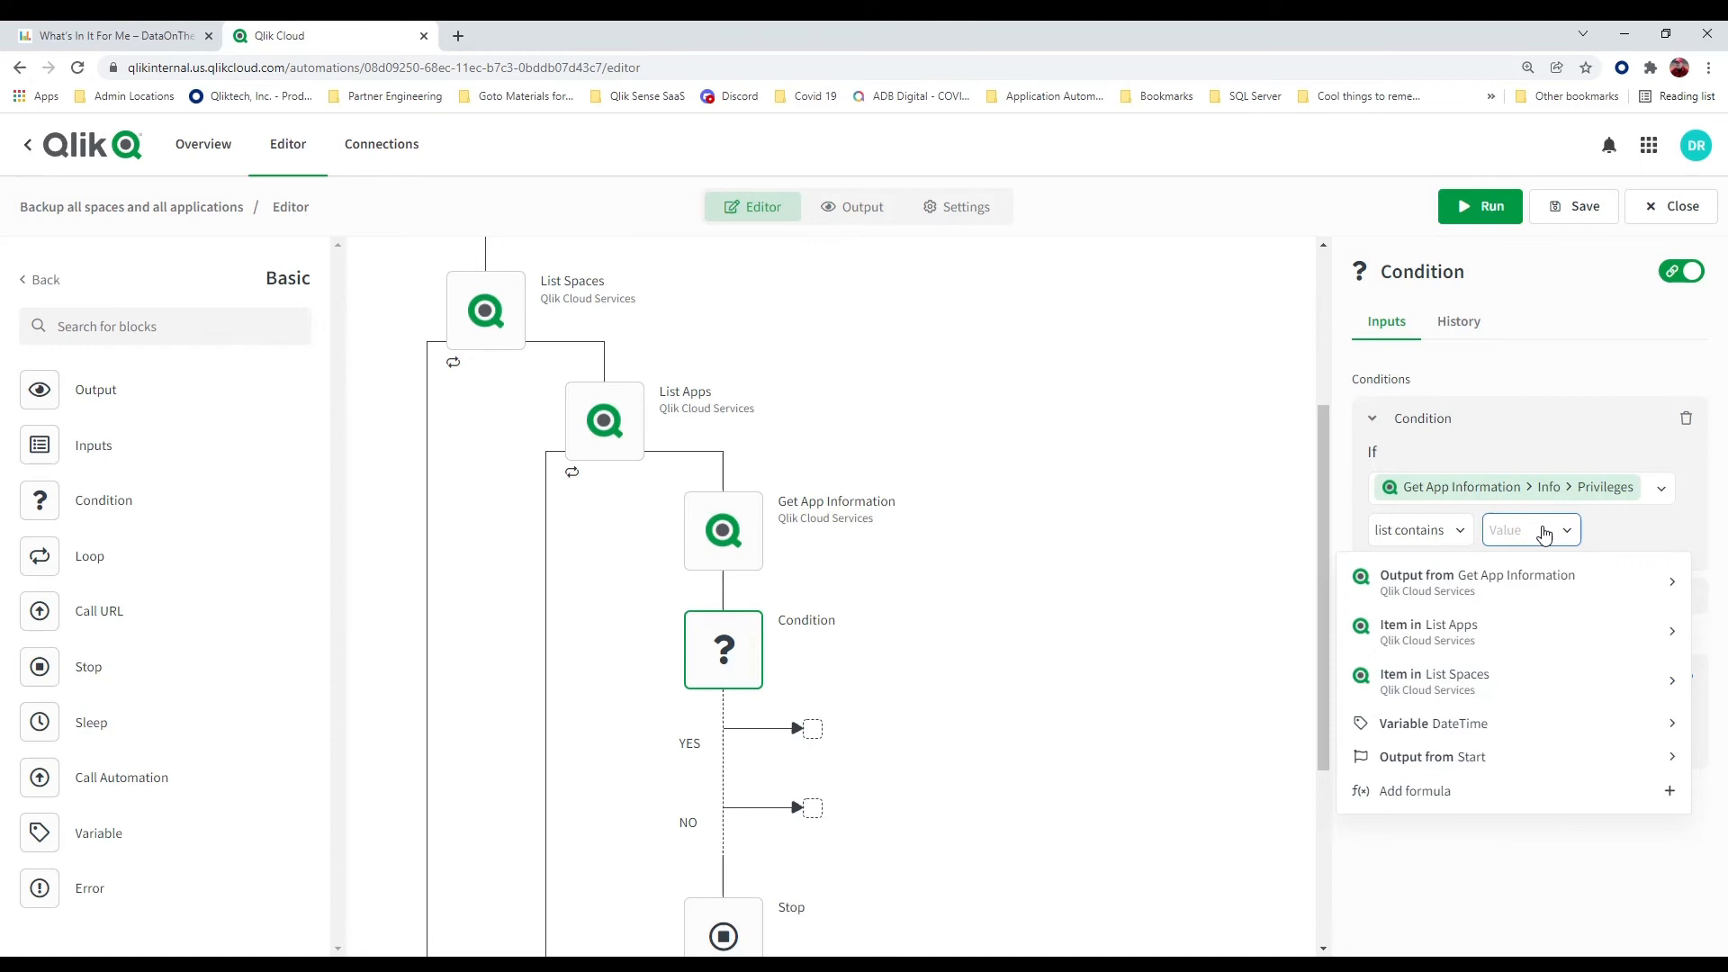
text(export)
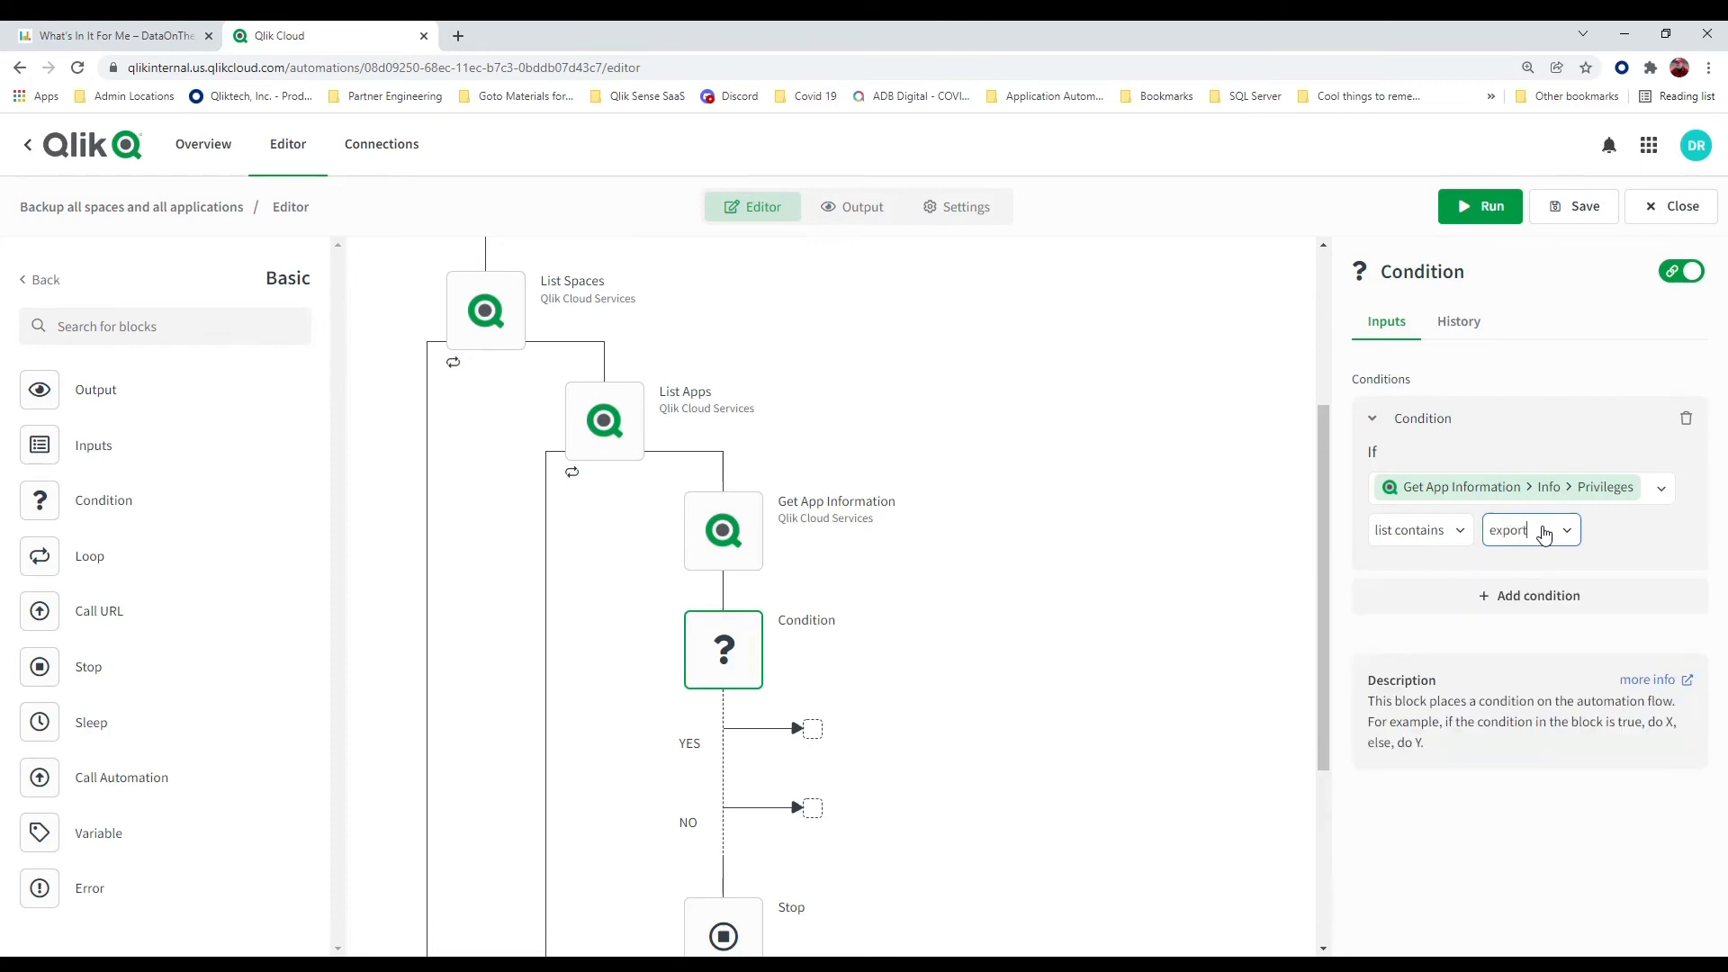
click(1041, 602)
click(1575, 207)
Add an Output block to the condition's YES branch and replace its data with the app's Name attribute from Get App Information
drag(48, 396, 829, 736)
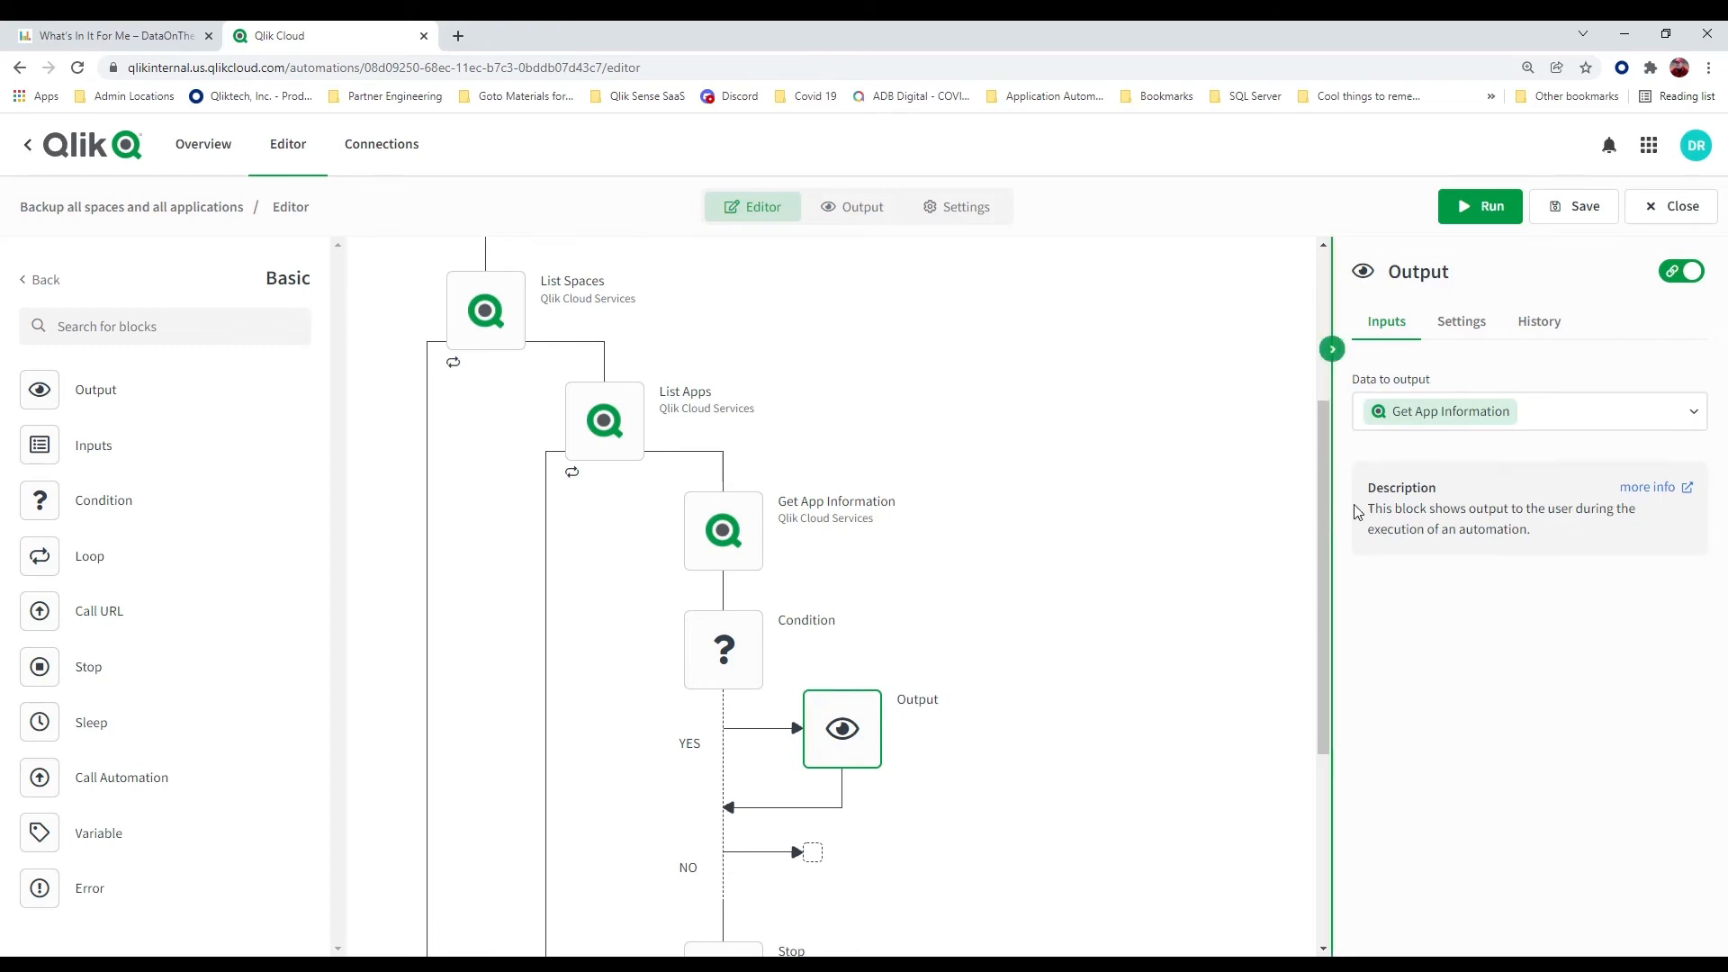
click(1603, 430)
key(BackSpace)
key(BackSpace)
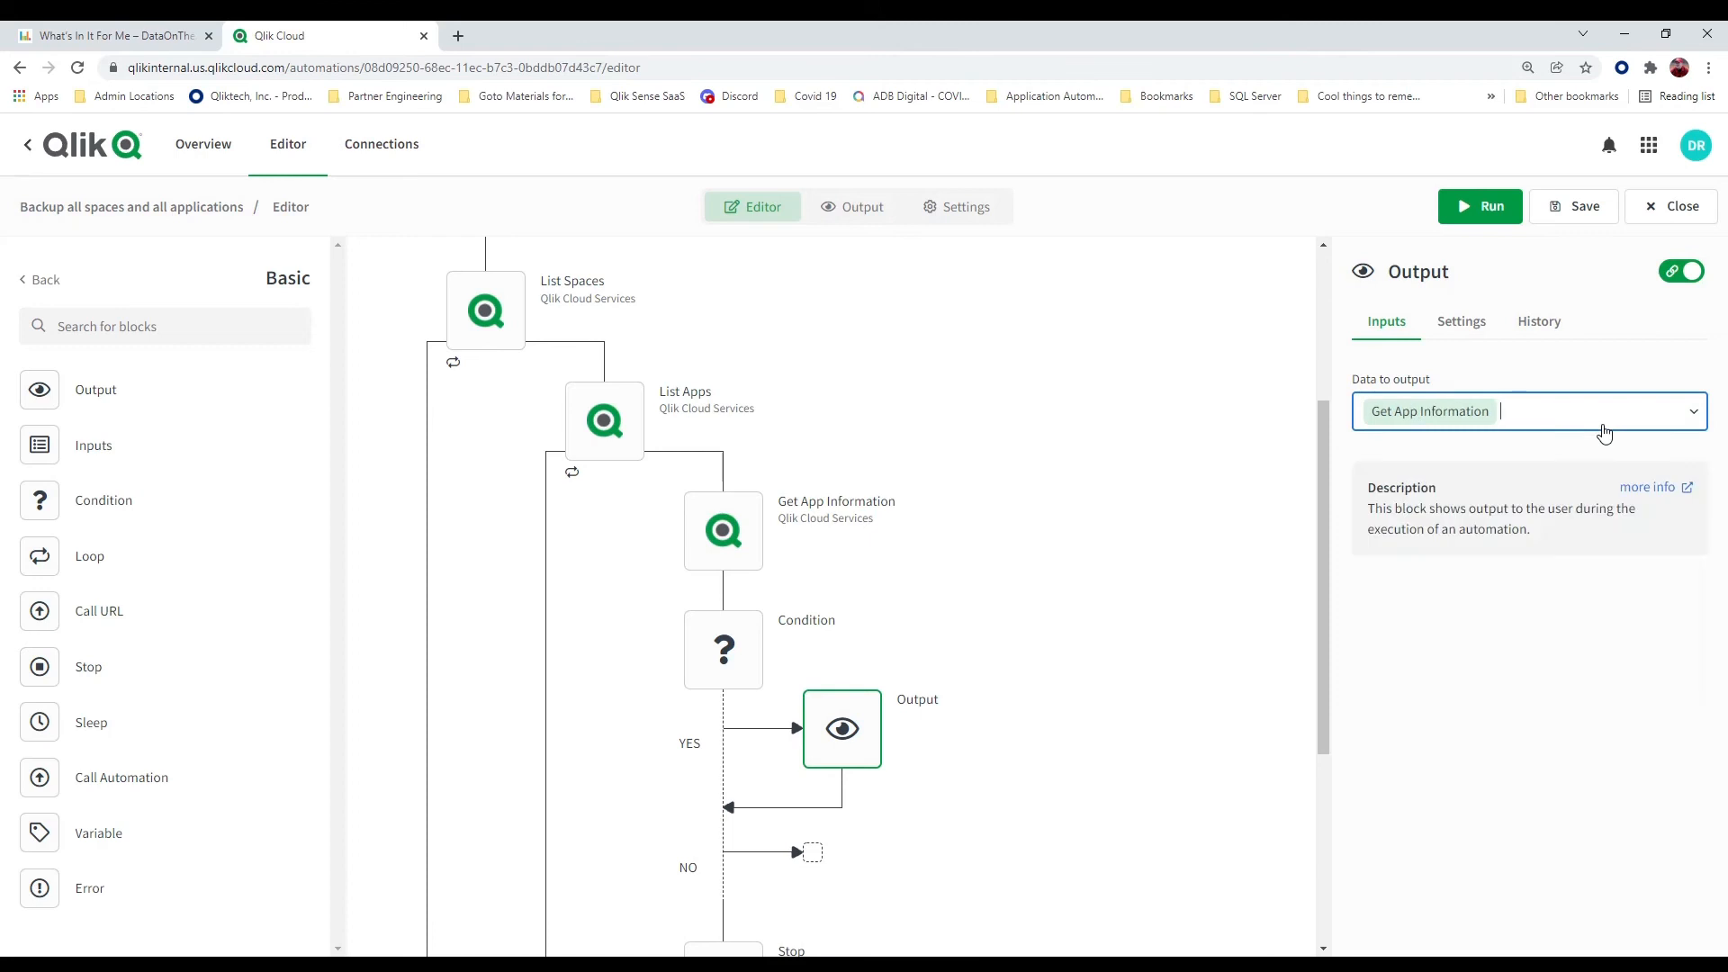
click(1692, 414)
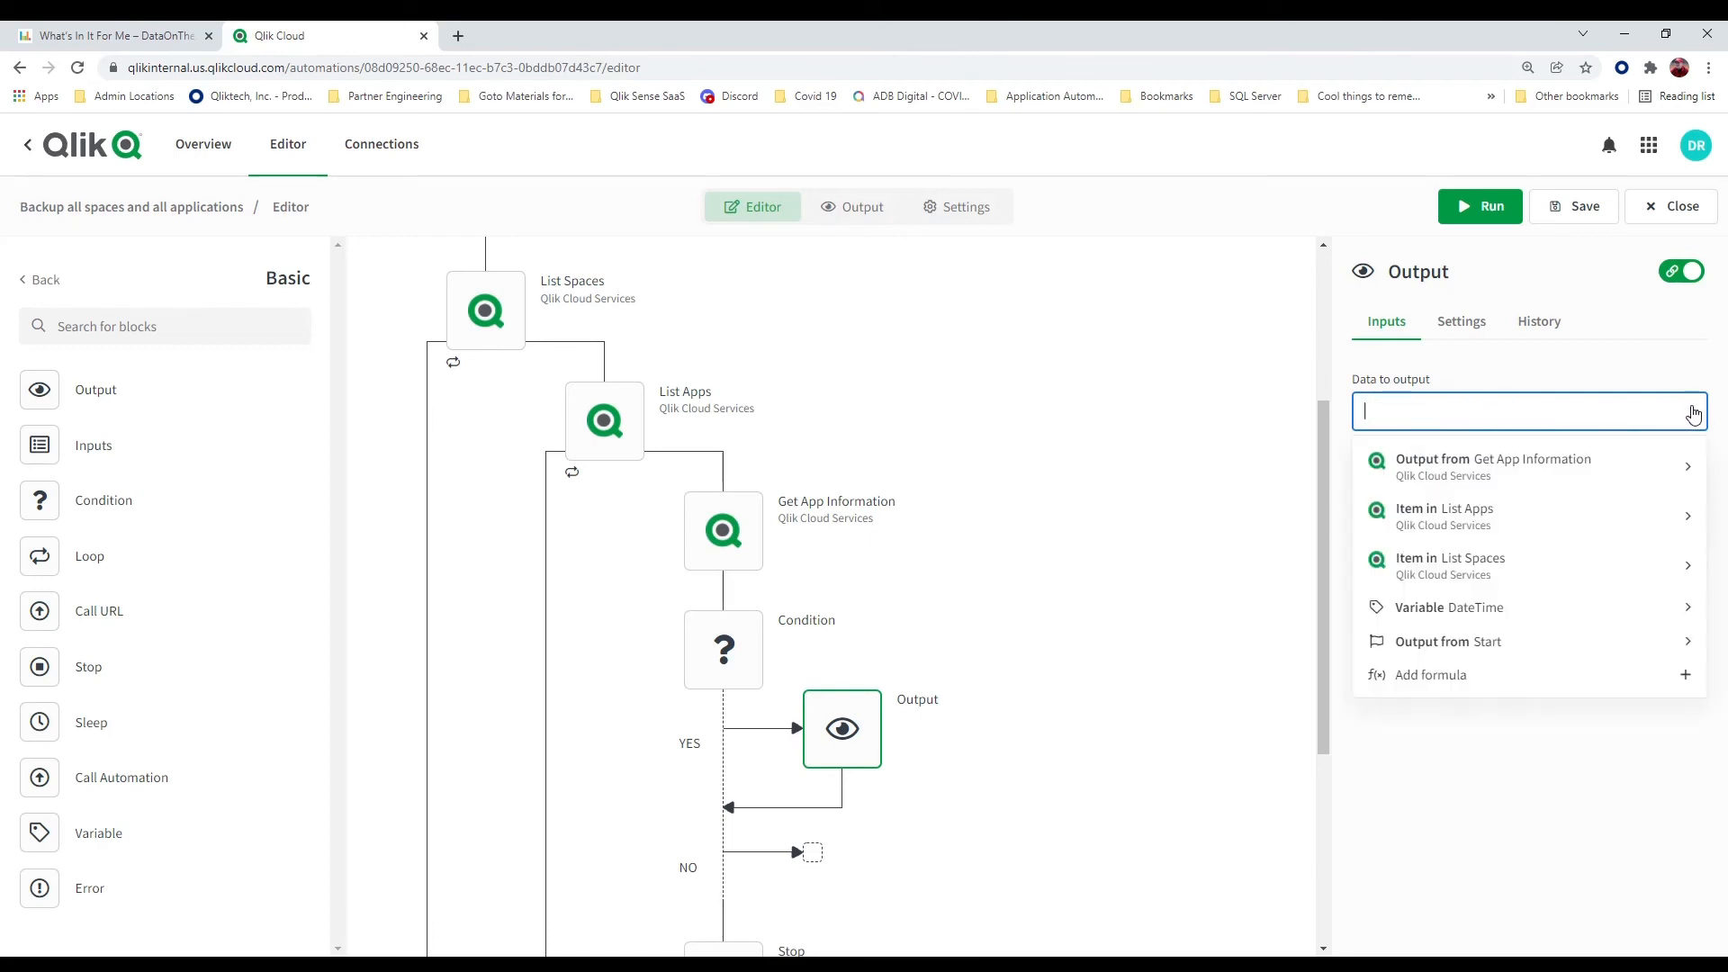
click(1686, 467)
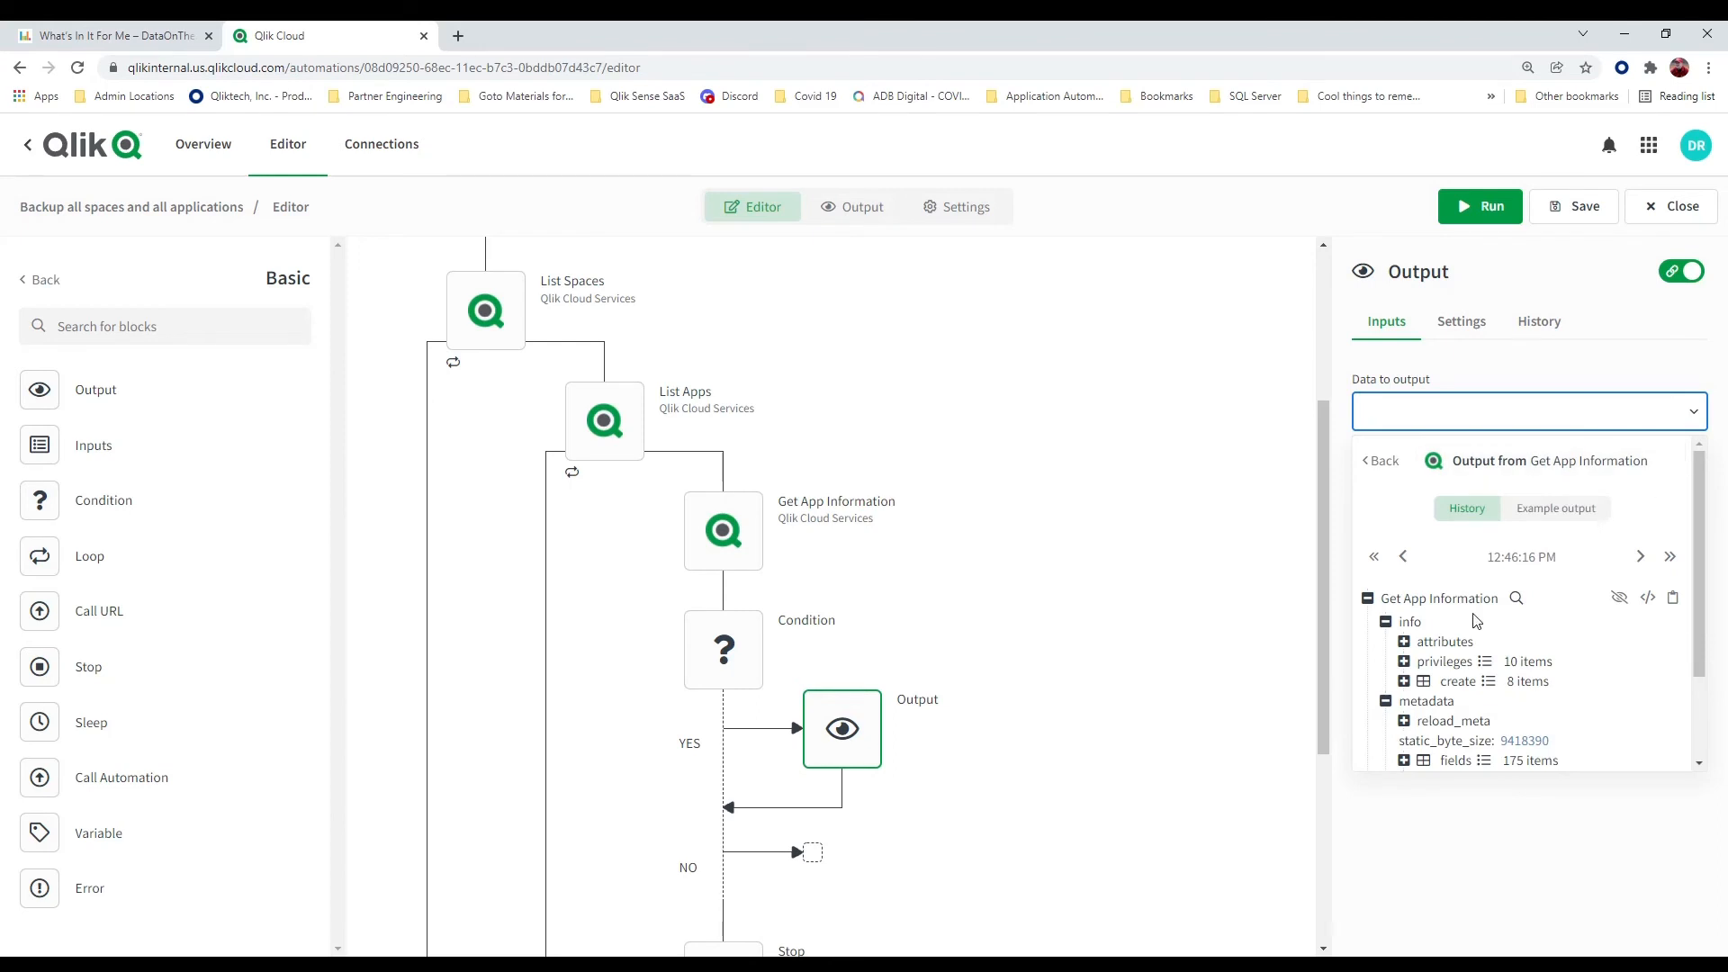
click(1404, 642)
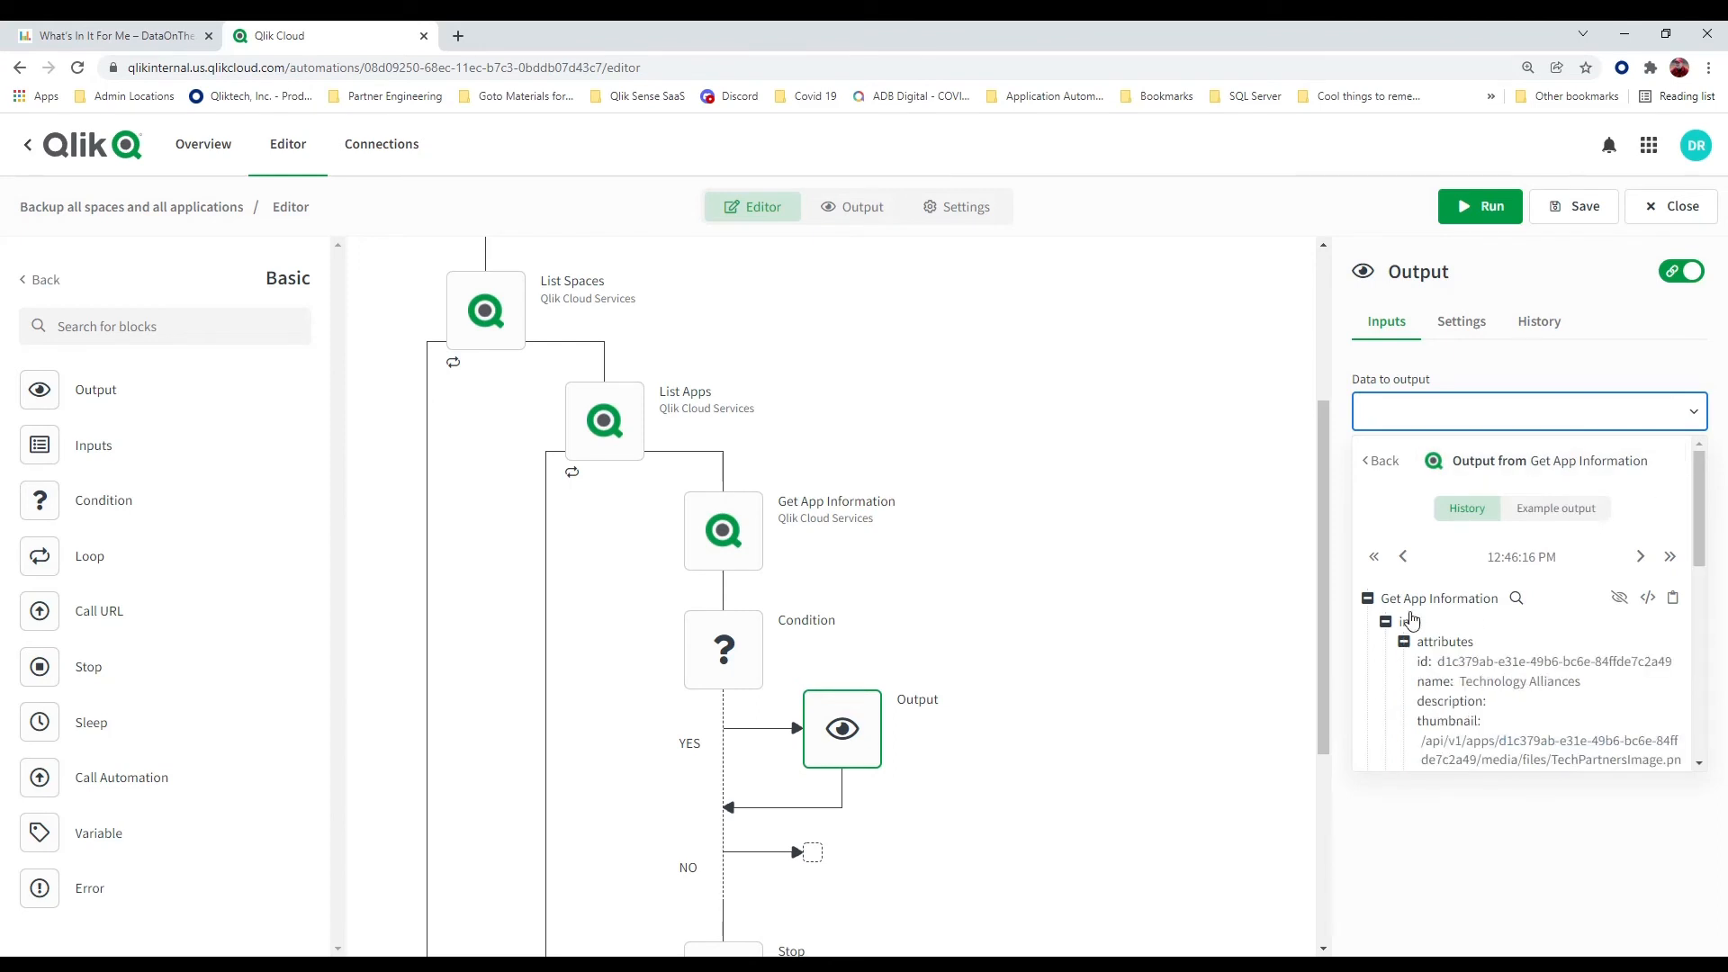
click(1436, 684)
Append the text "... is allowed to EXPORT" after the app name in the YES branch's output
click(1674, 423)
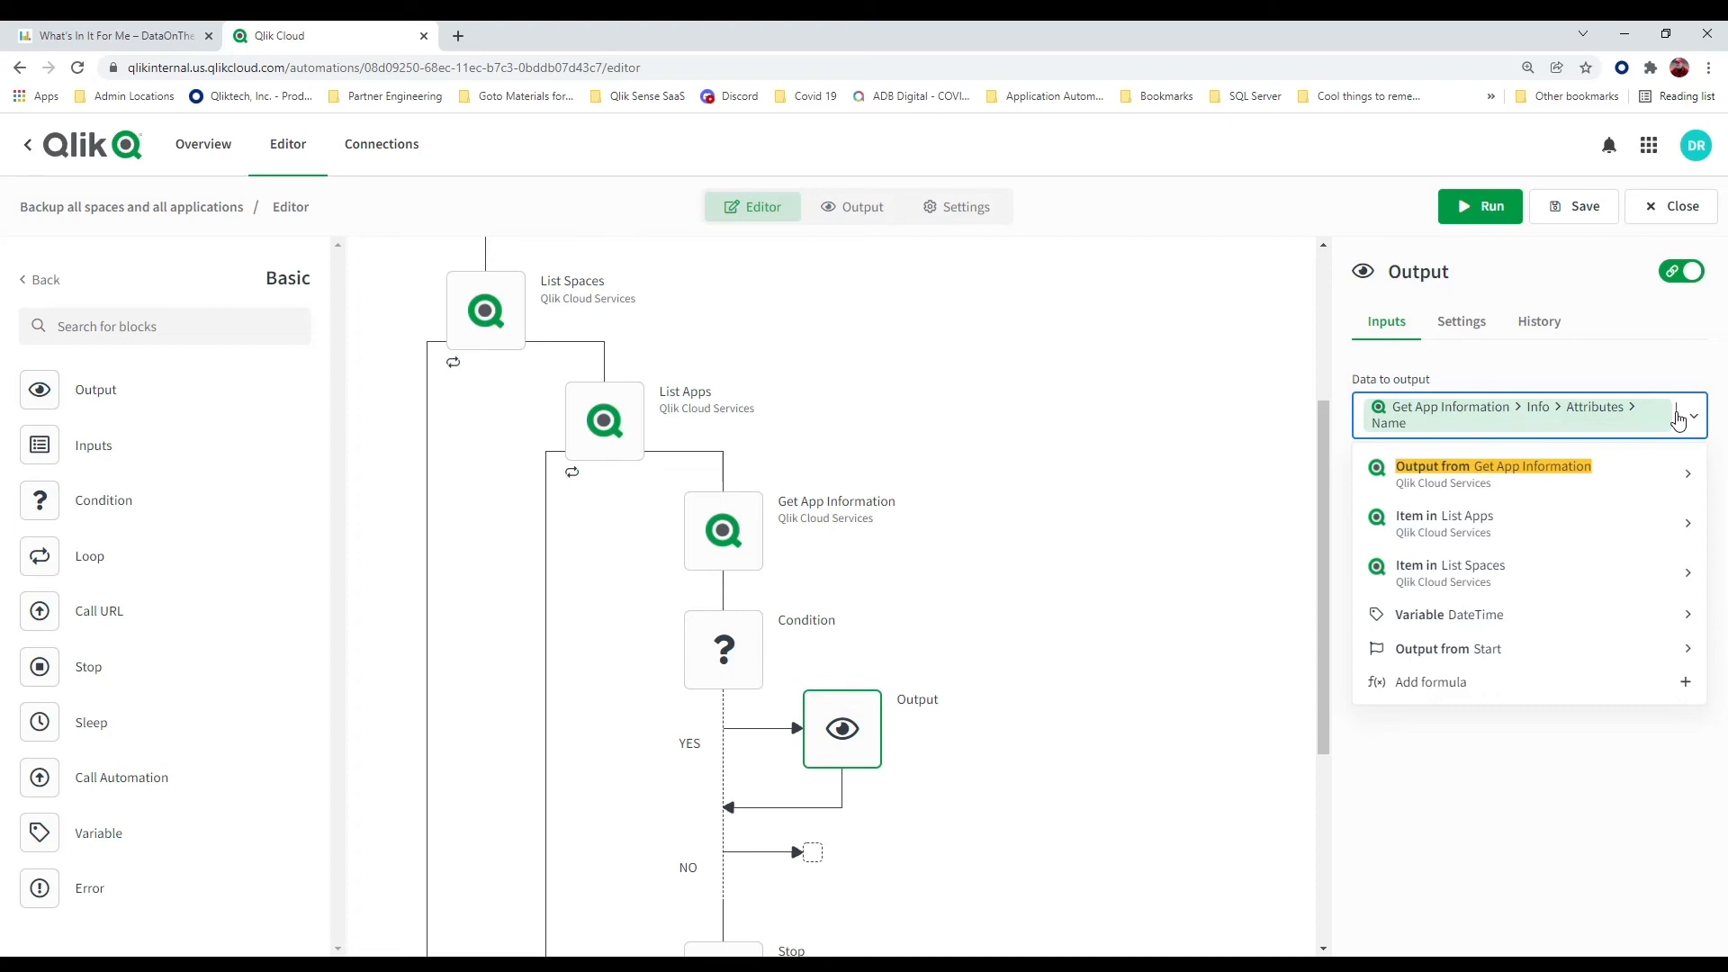
click(1678, 420)
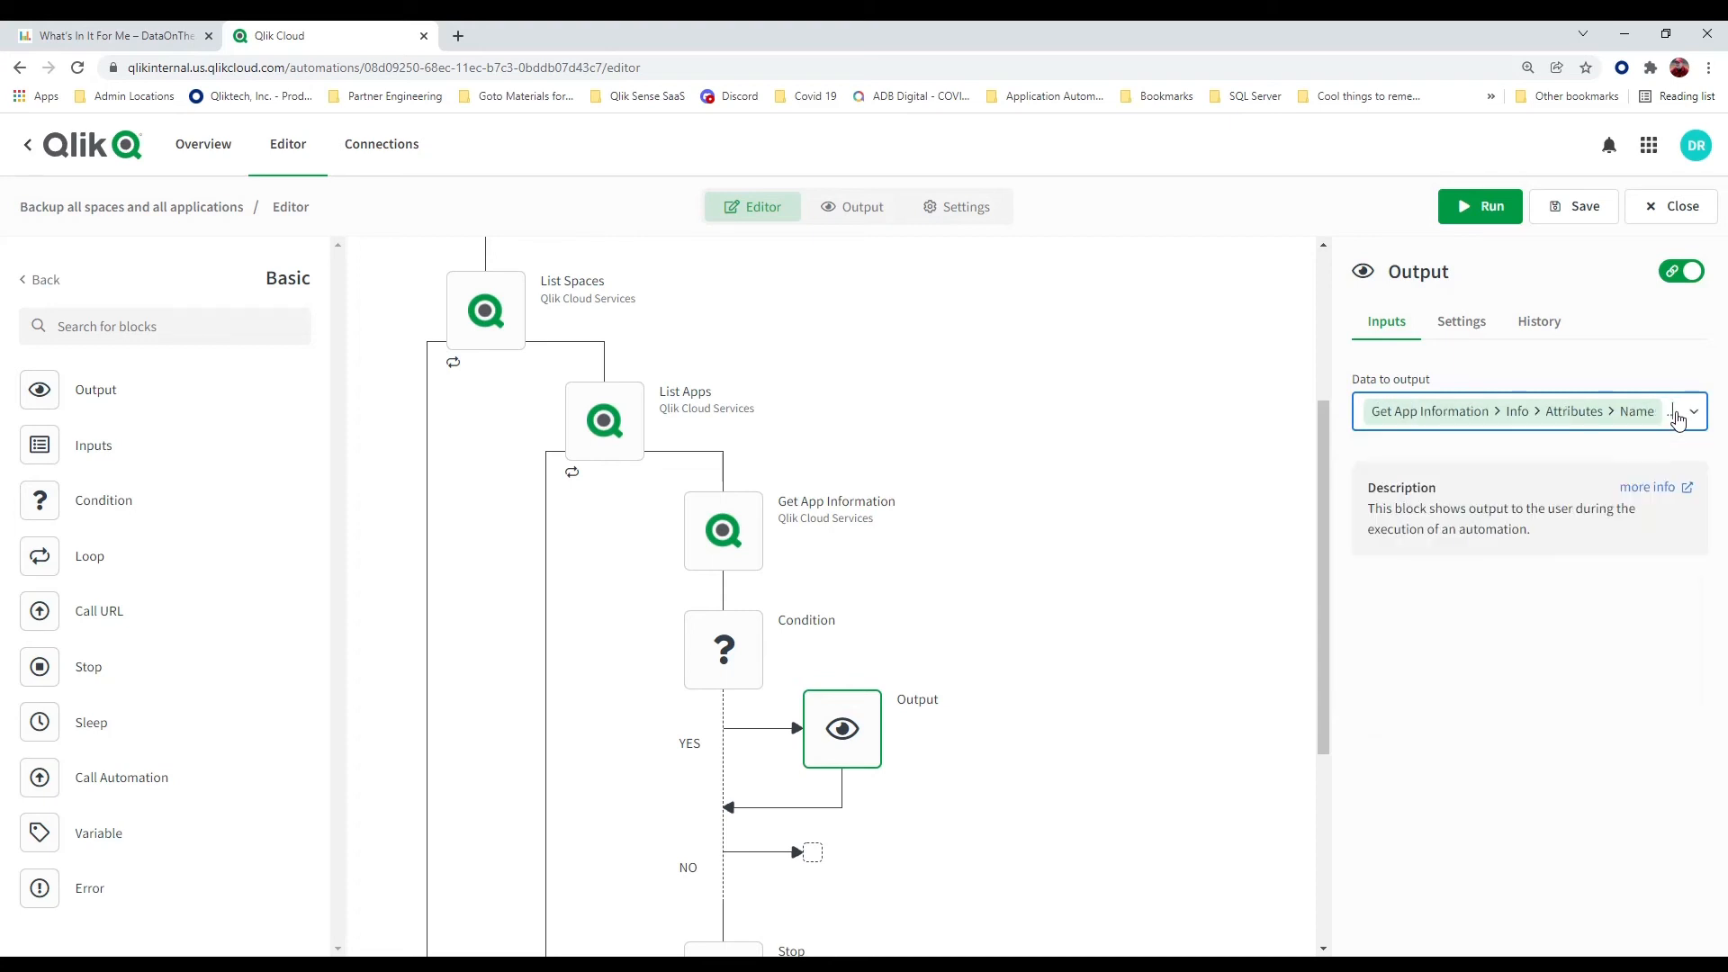
text(is)
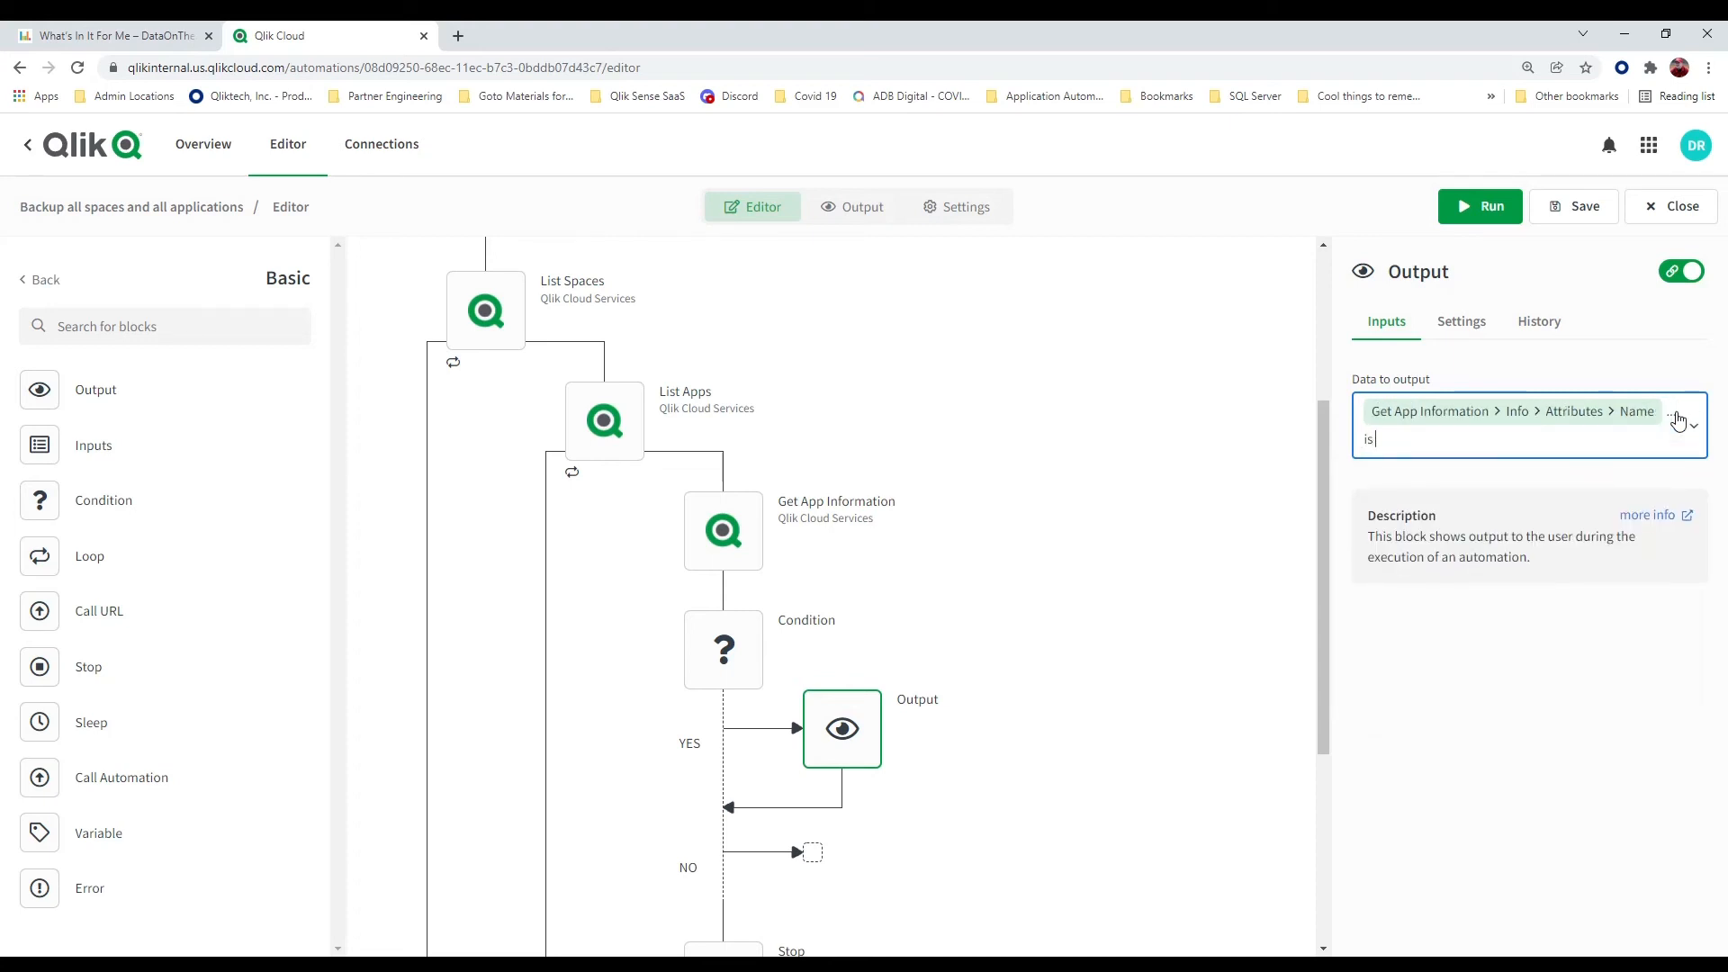
text( allowed to EXPORT)
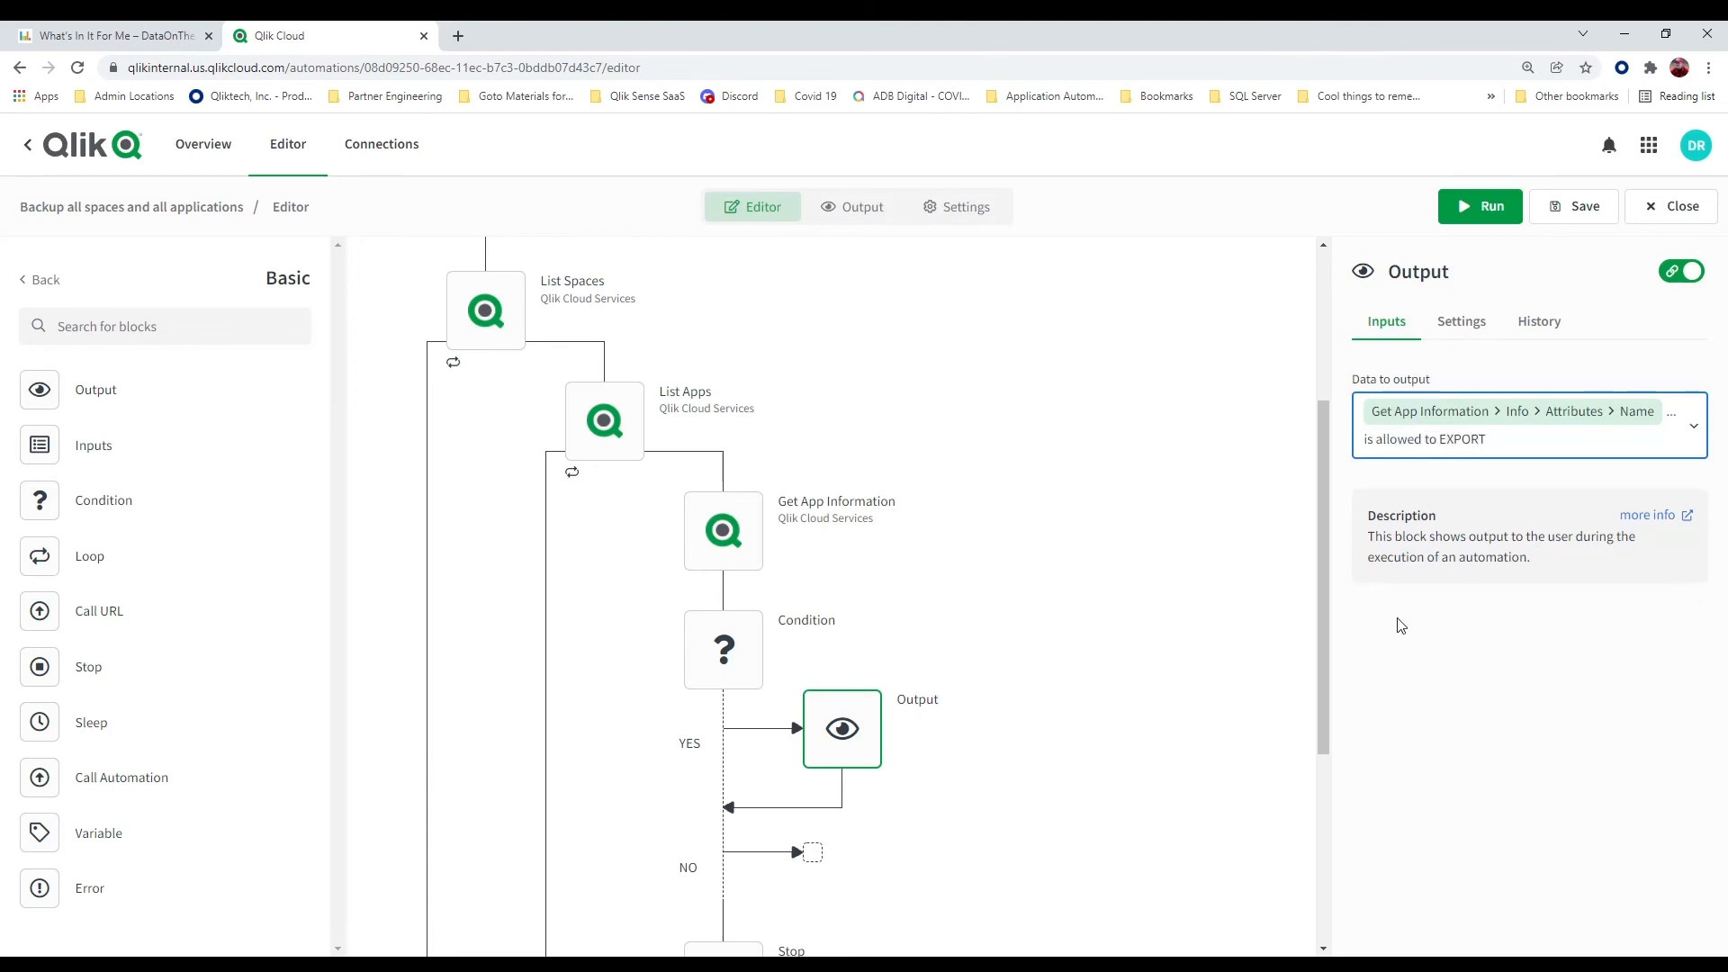
click(1100, 688)
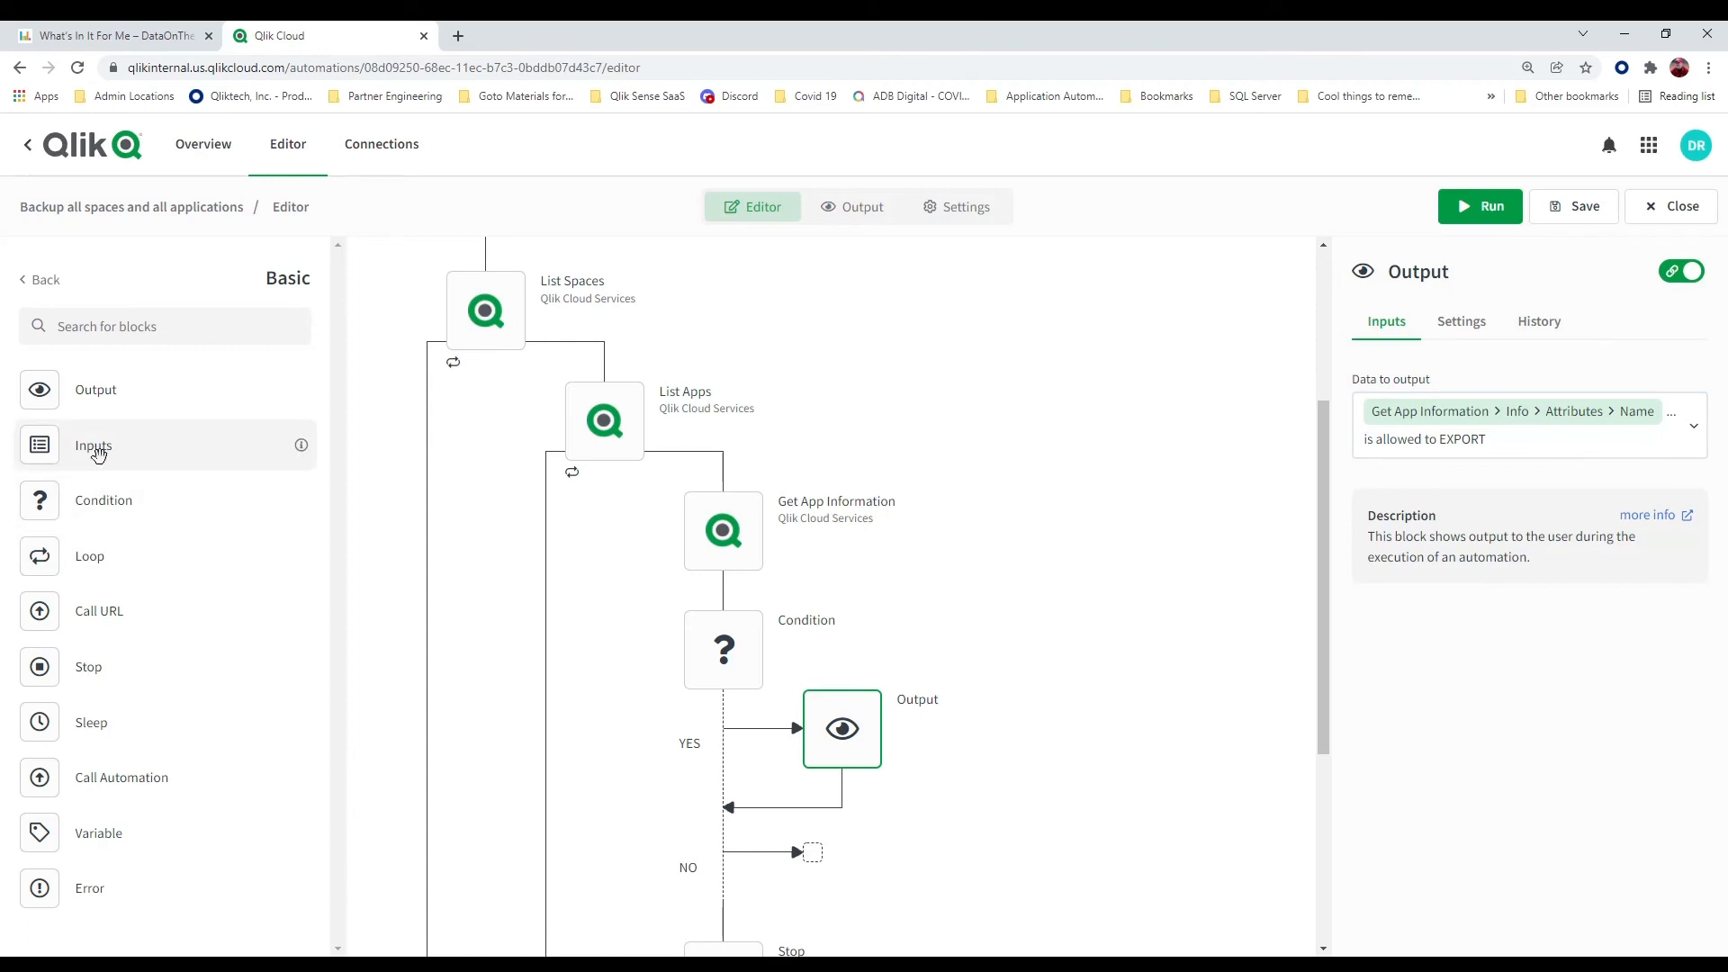
Add an Output block to the NO branch that shows Get App Information's Name attribute followed by "... can NOT be export"
drag(70, 387, 812, 860)
click(1616, 416)
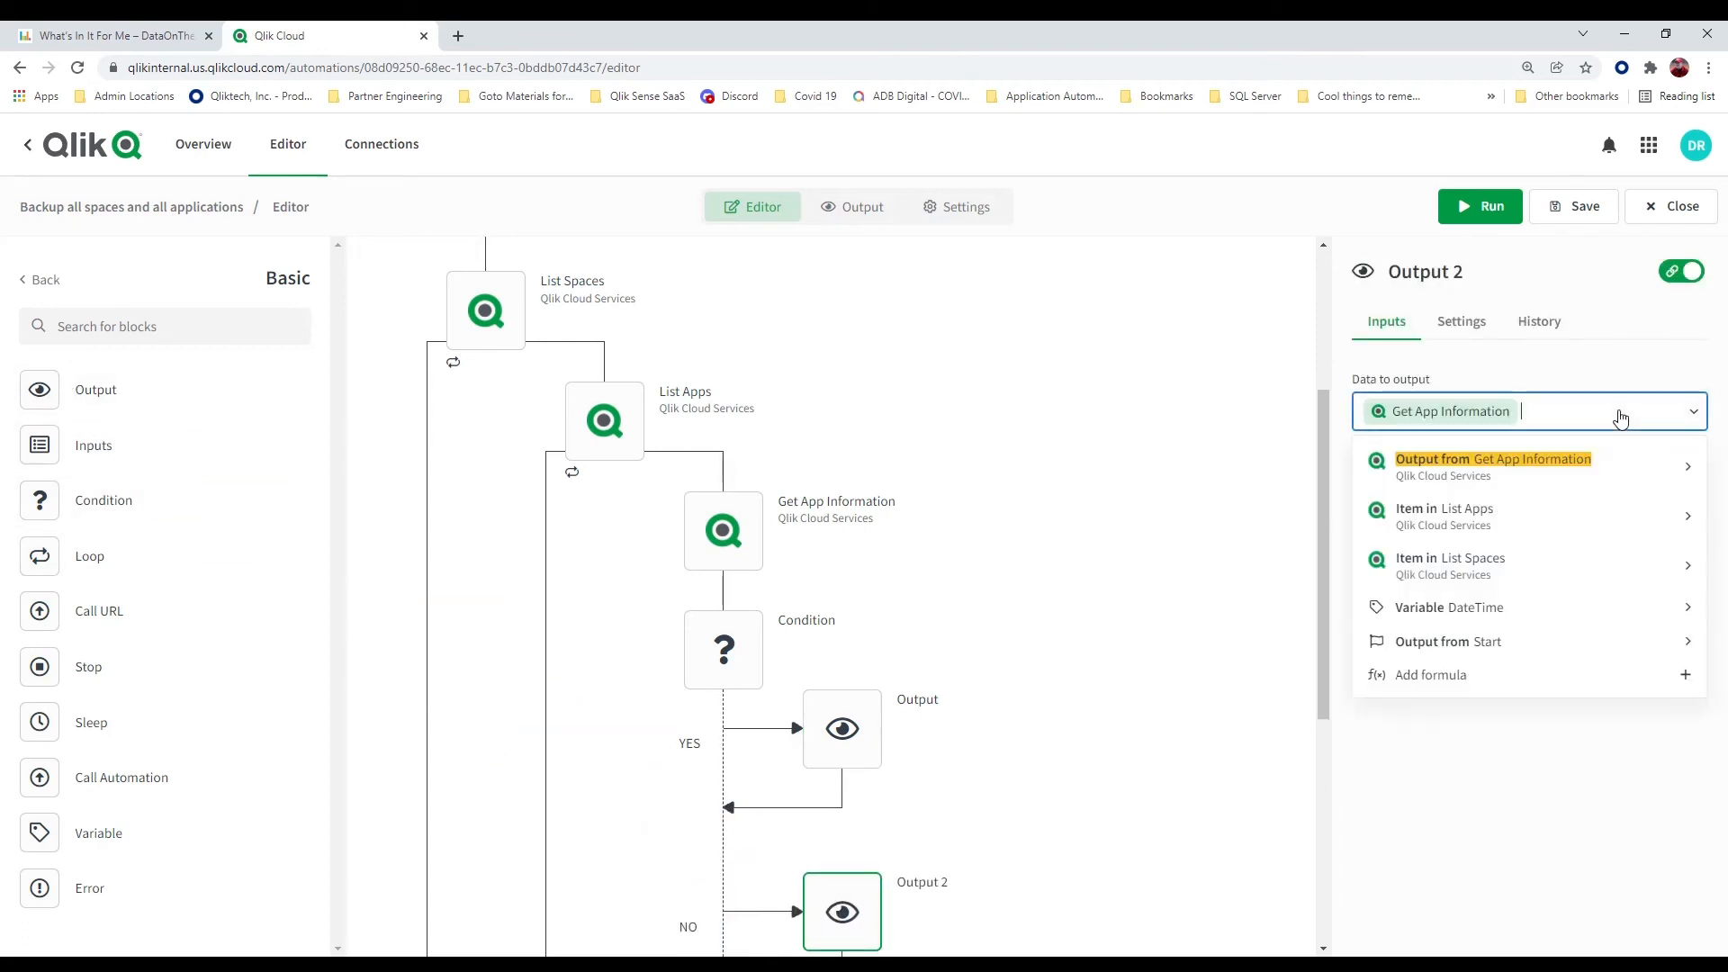
click(1613, 419)
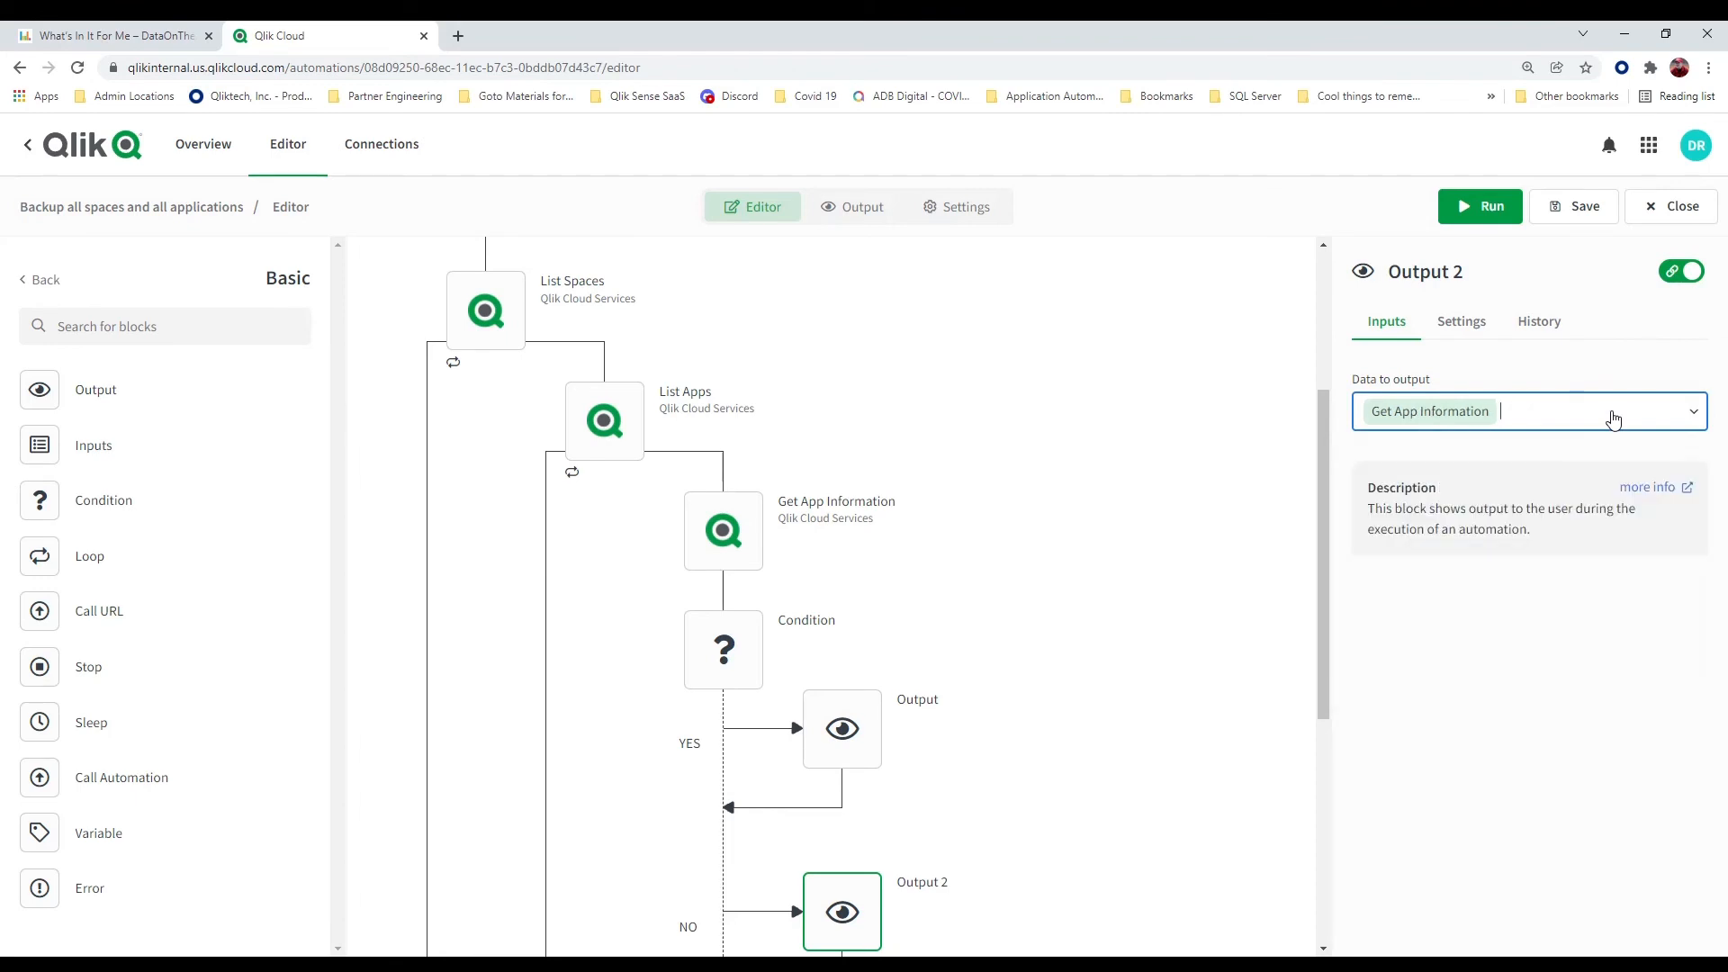
key(BackSpace)
click(1693, 421)
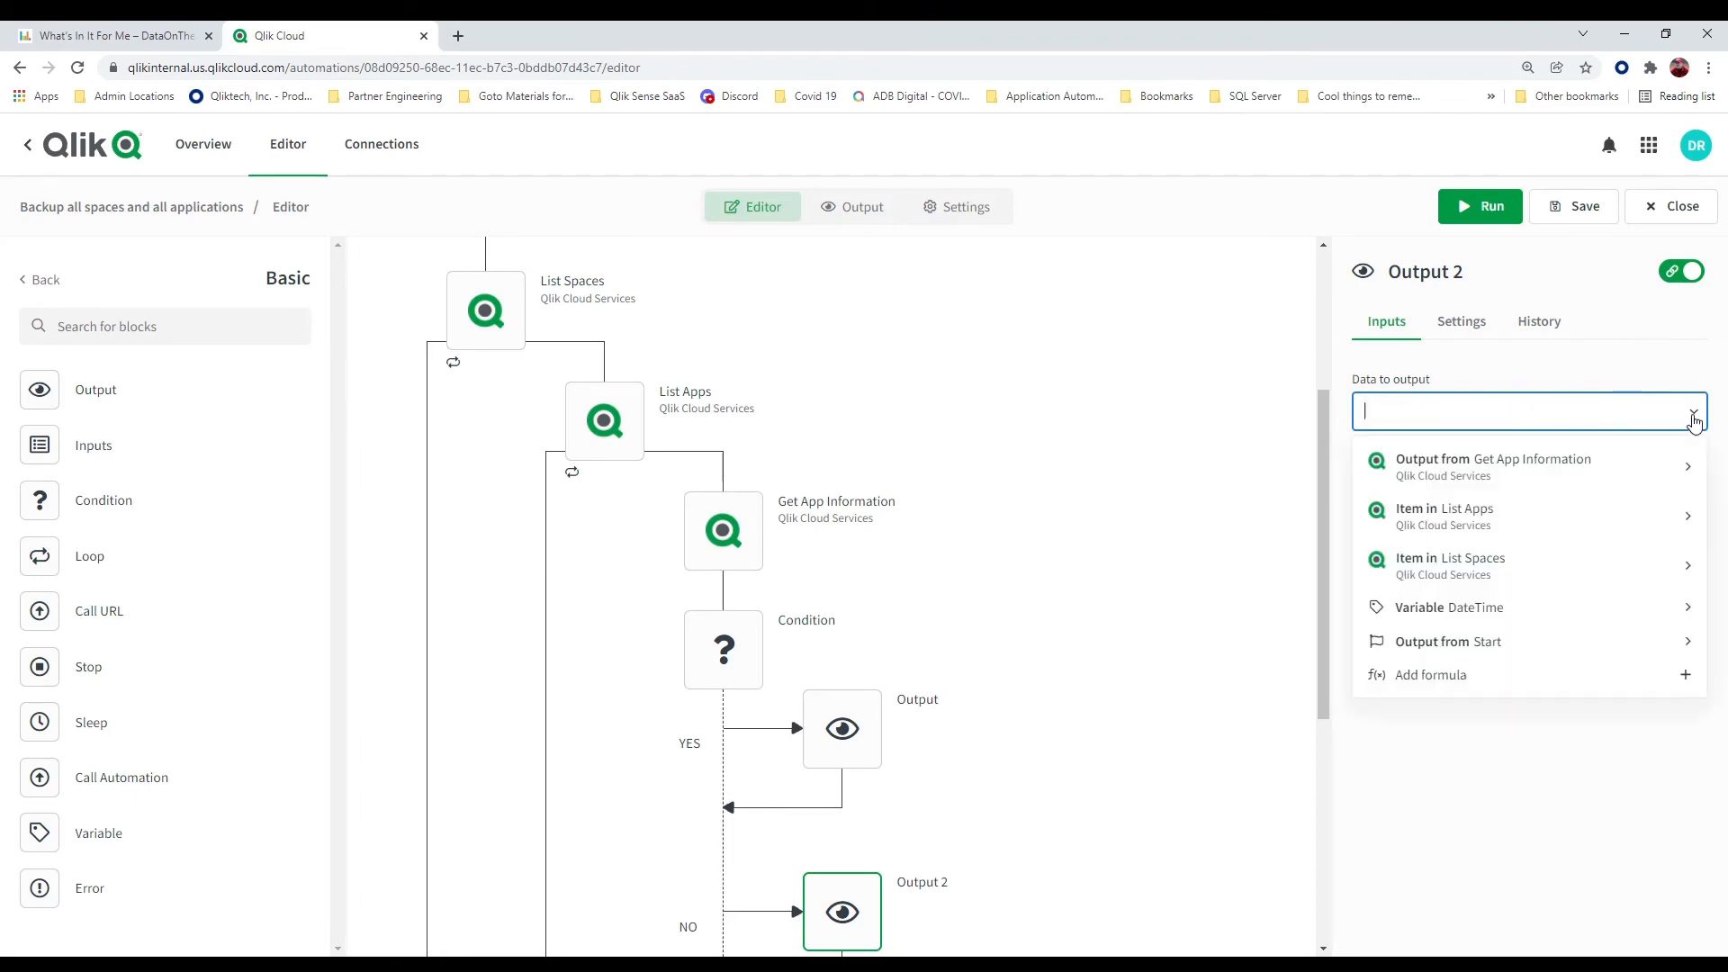
click(1687, 466)
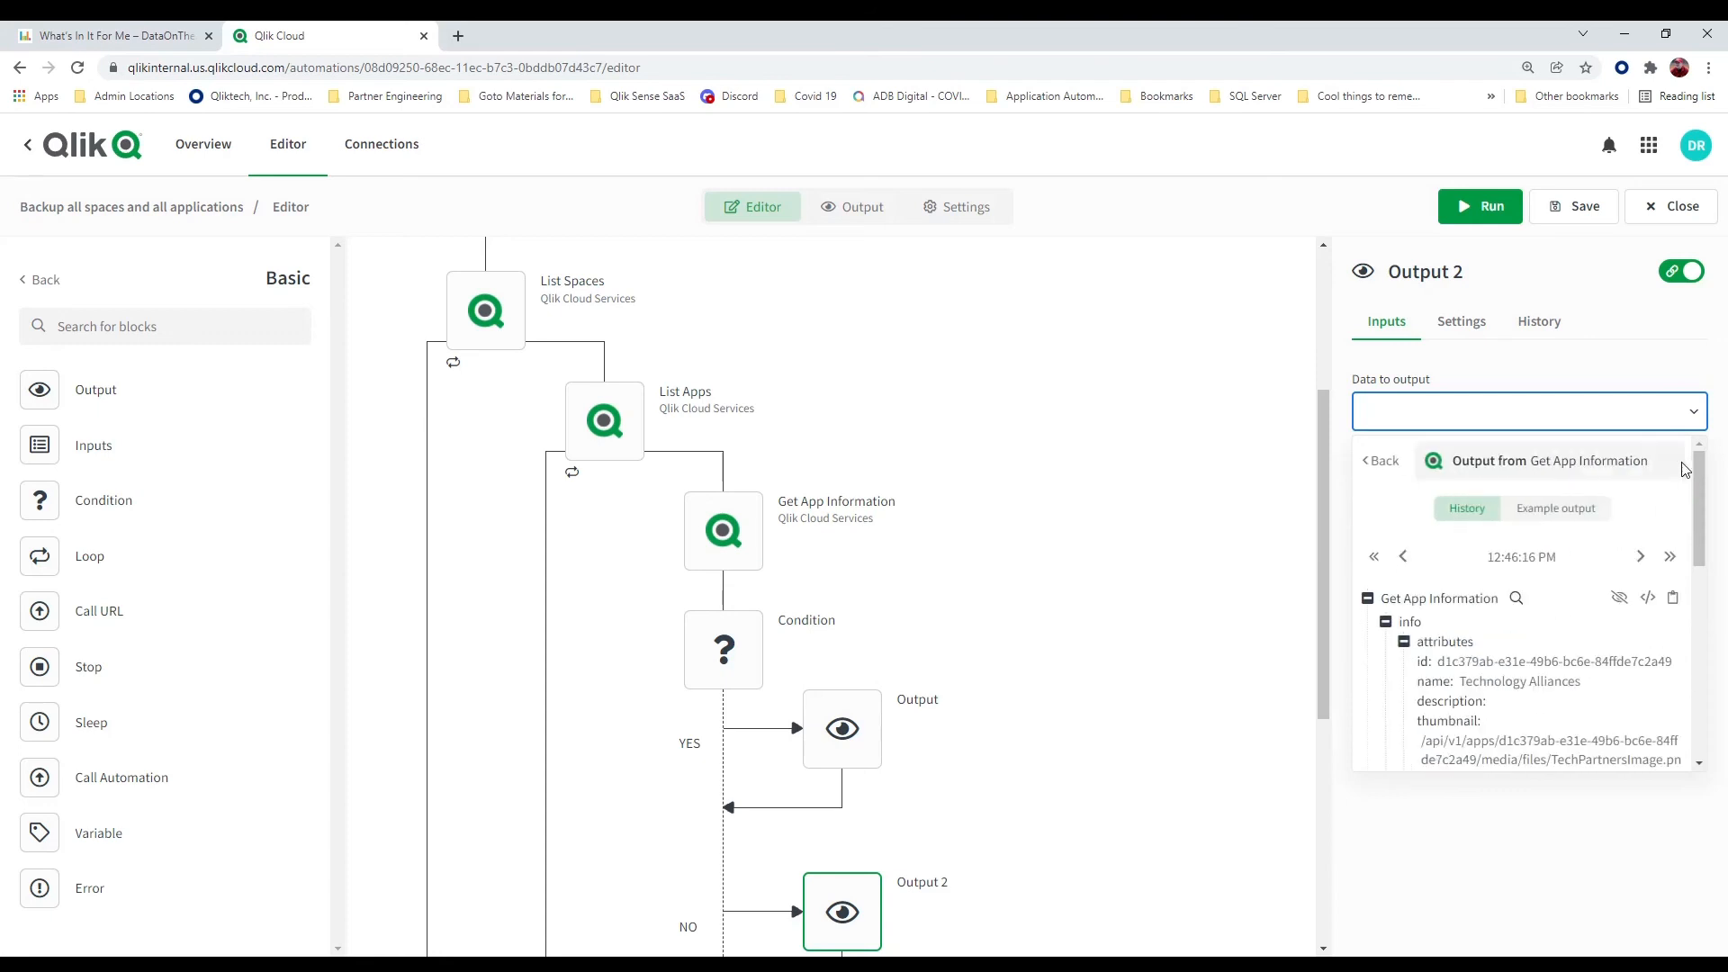
click(1440, 686)
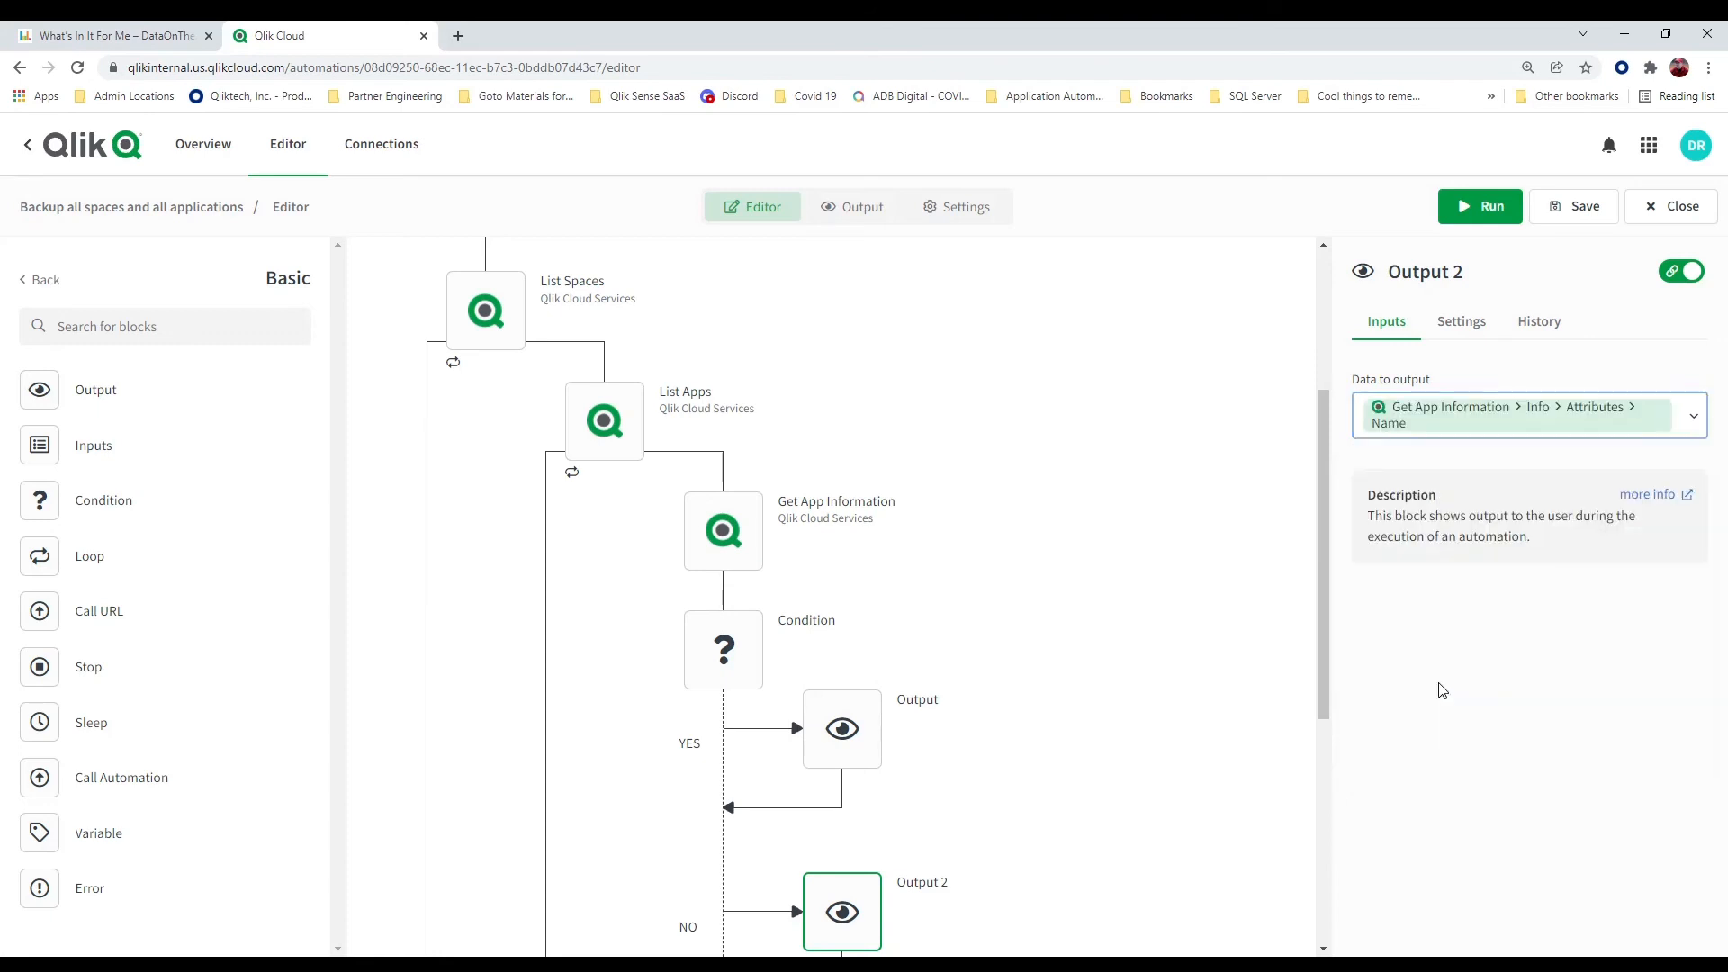
click(1676, 419)
click(1674, 419)
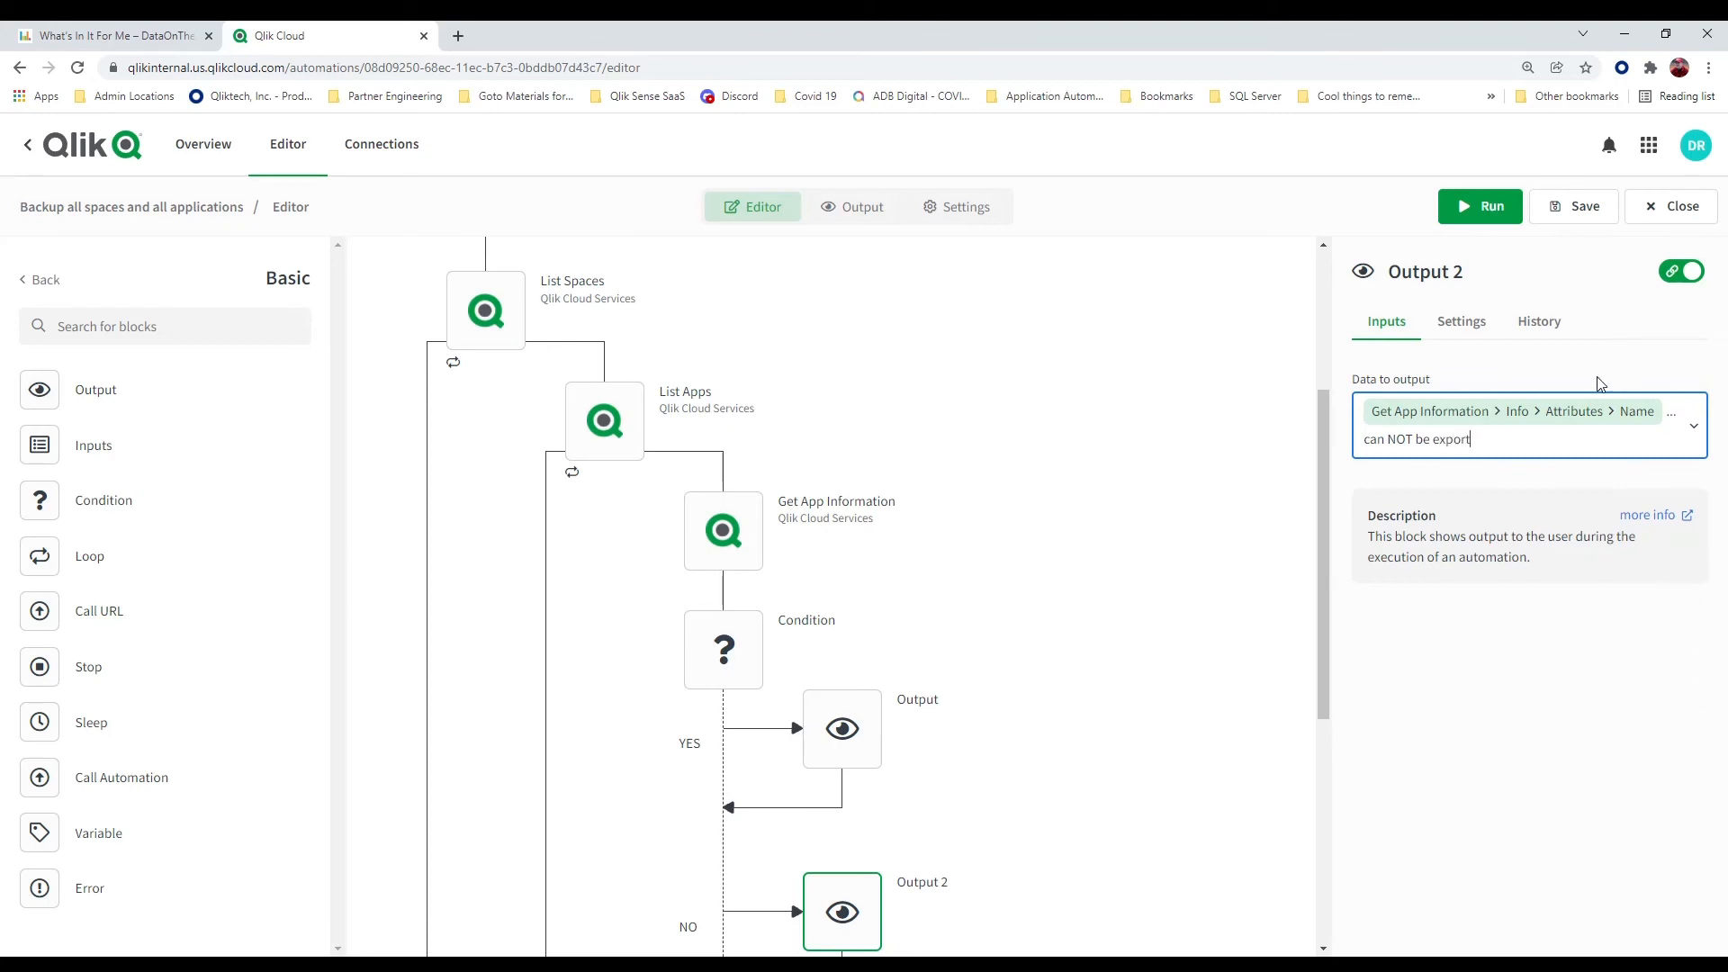
mouse_move(760, 558)
click(747, 657)
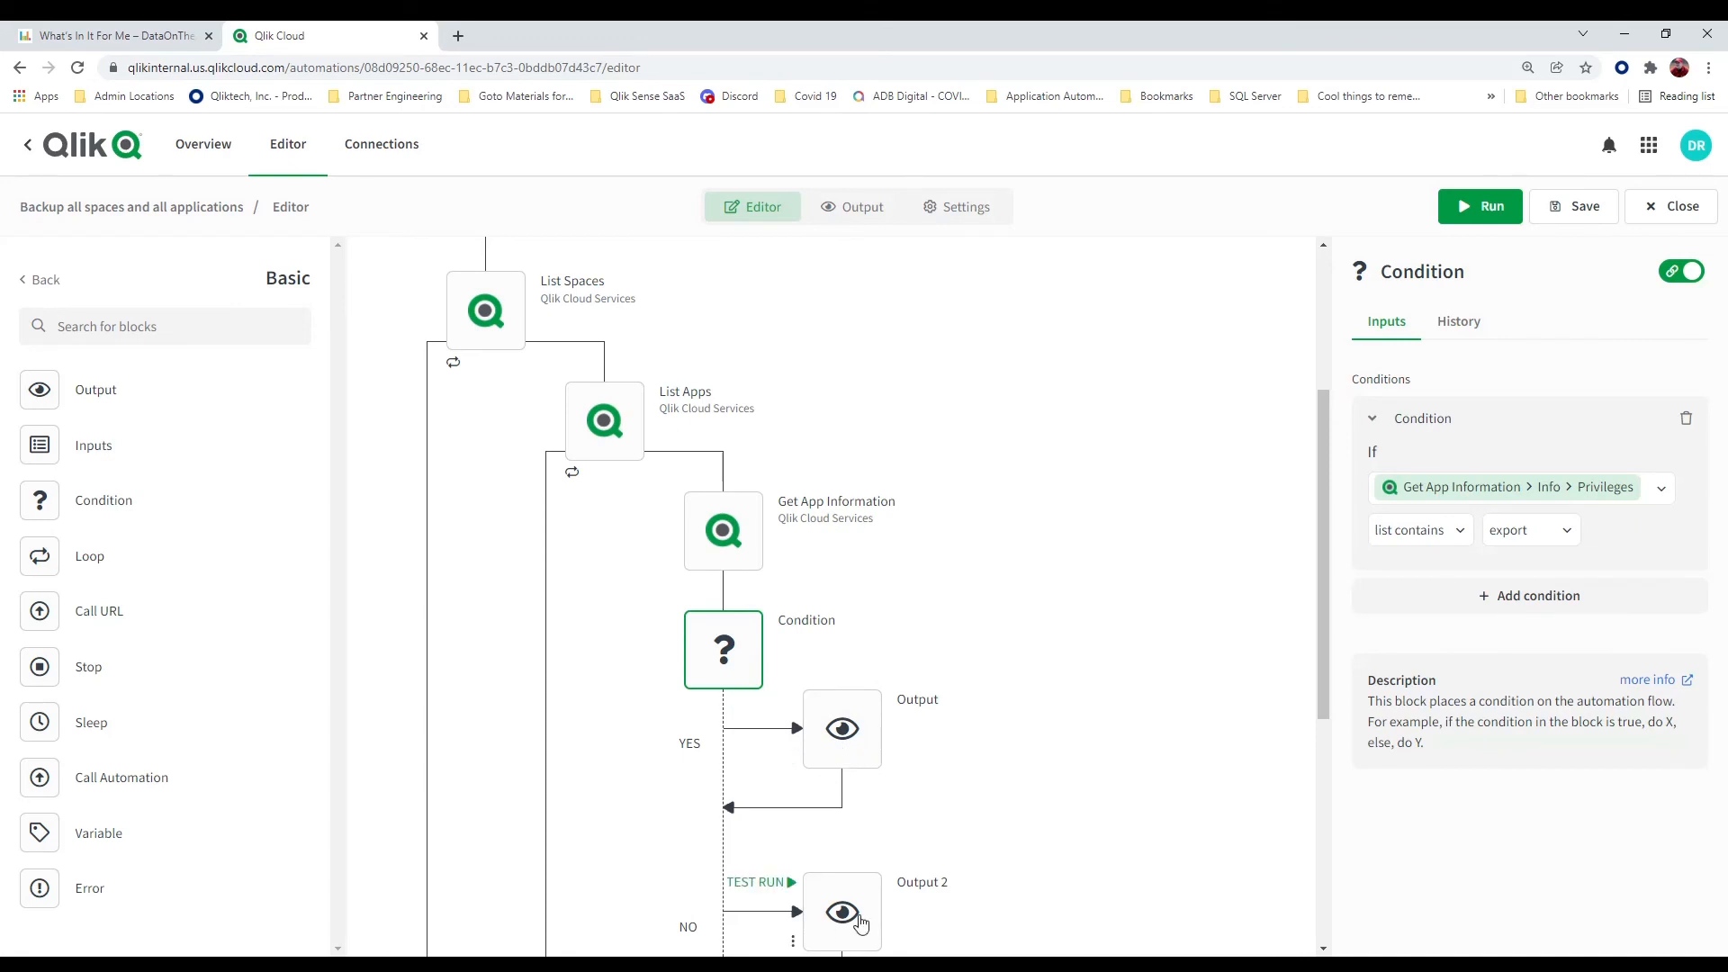
scroll(1081, 747, down, 3)
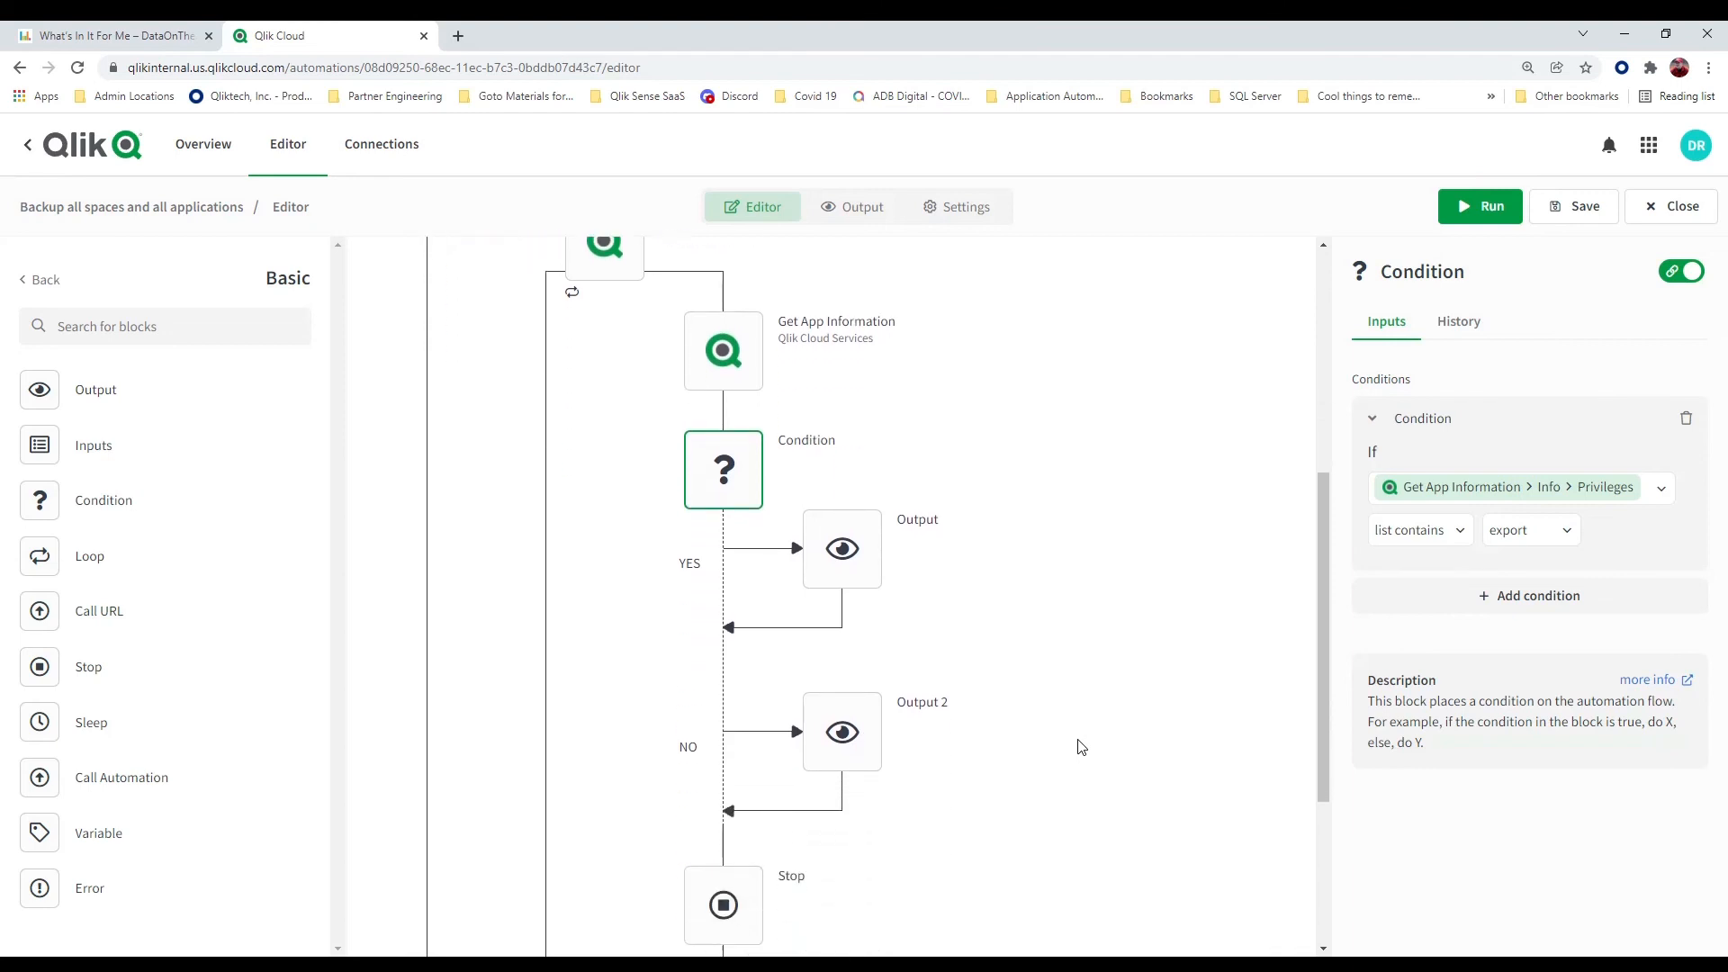
right_click(746, 826)
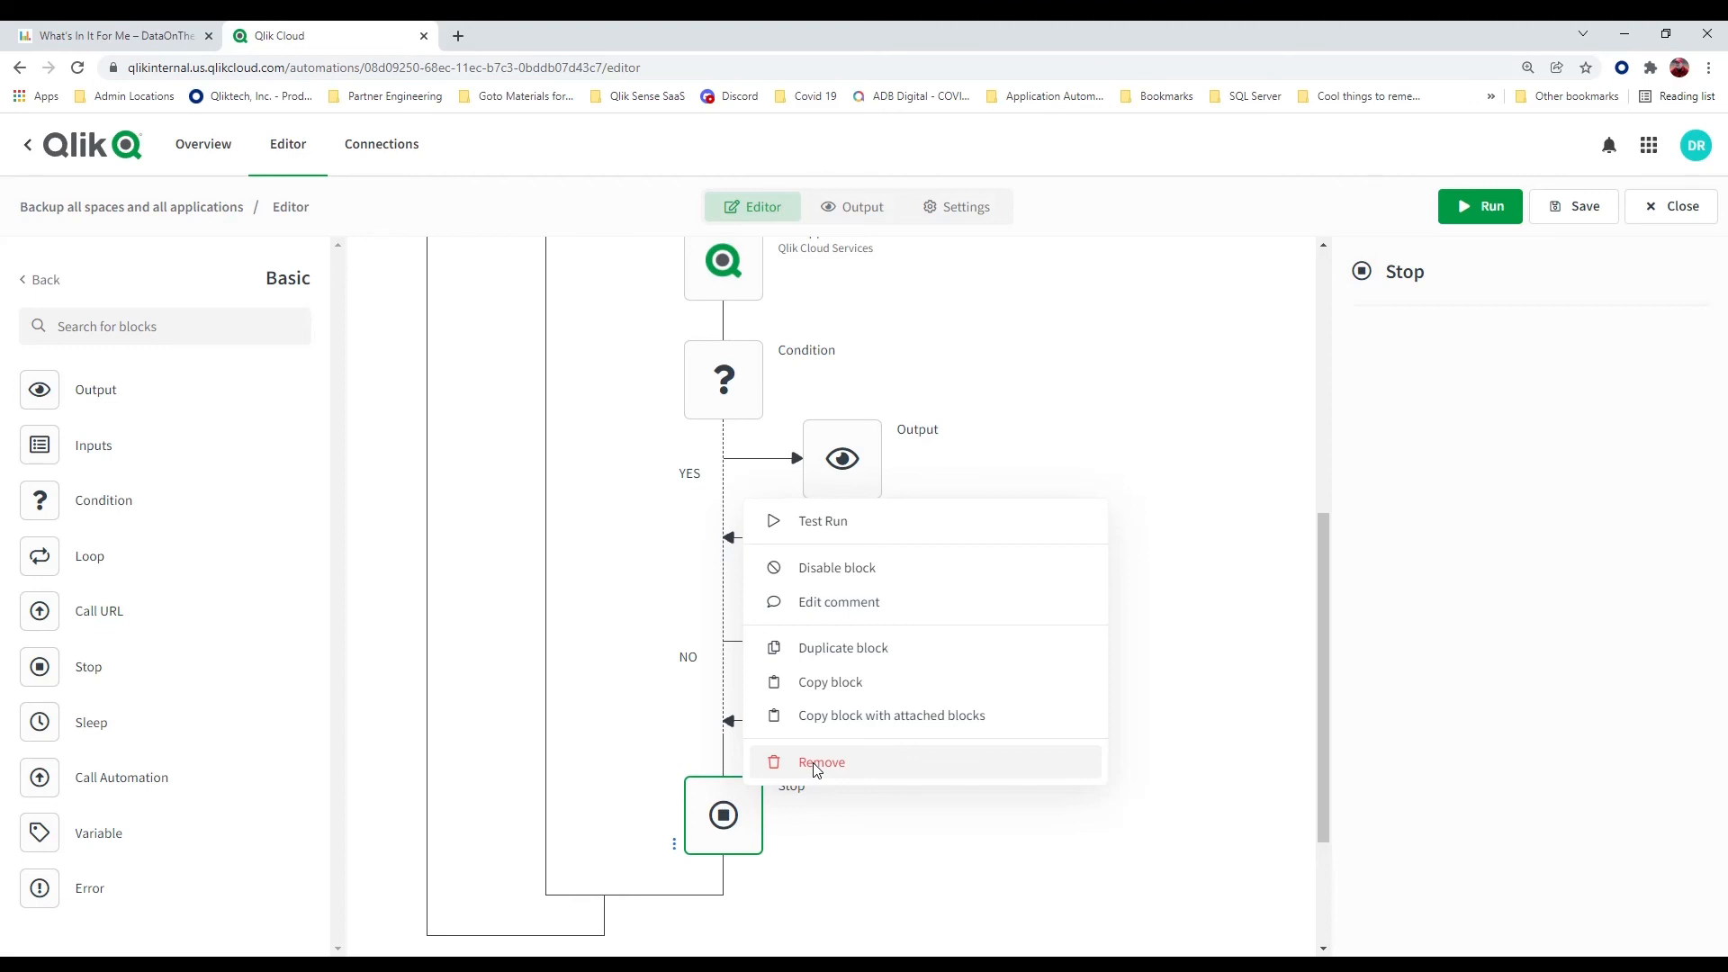
click(1173, 496)
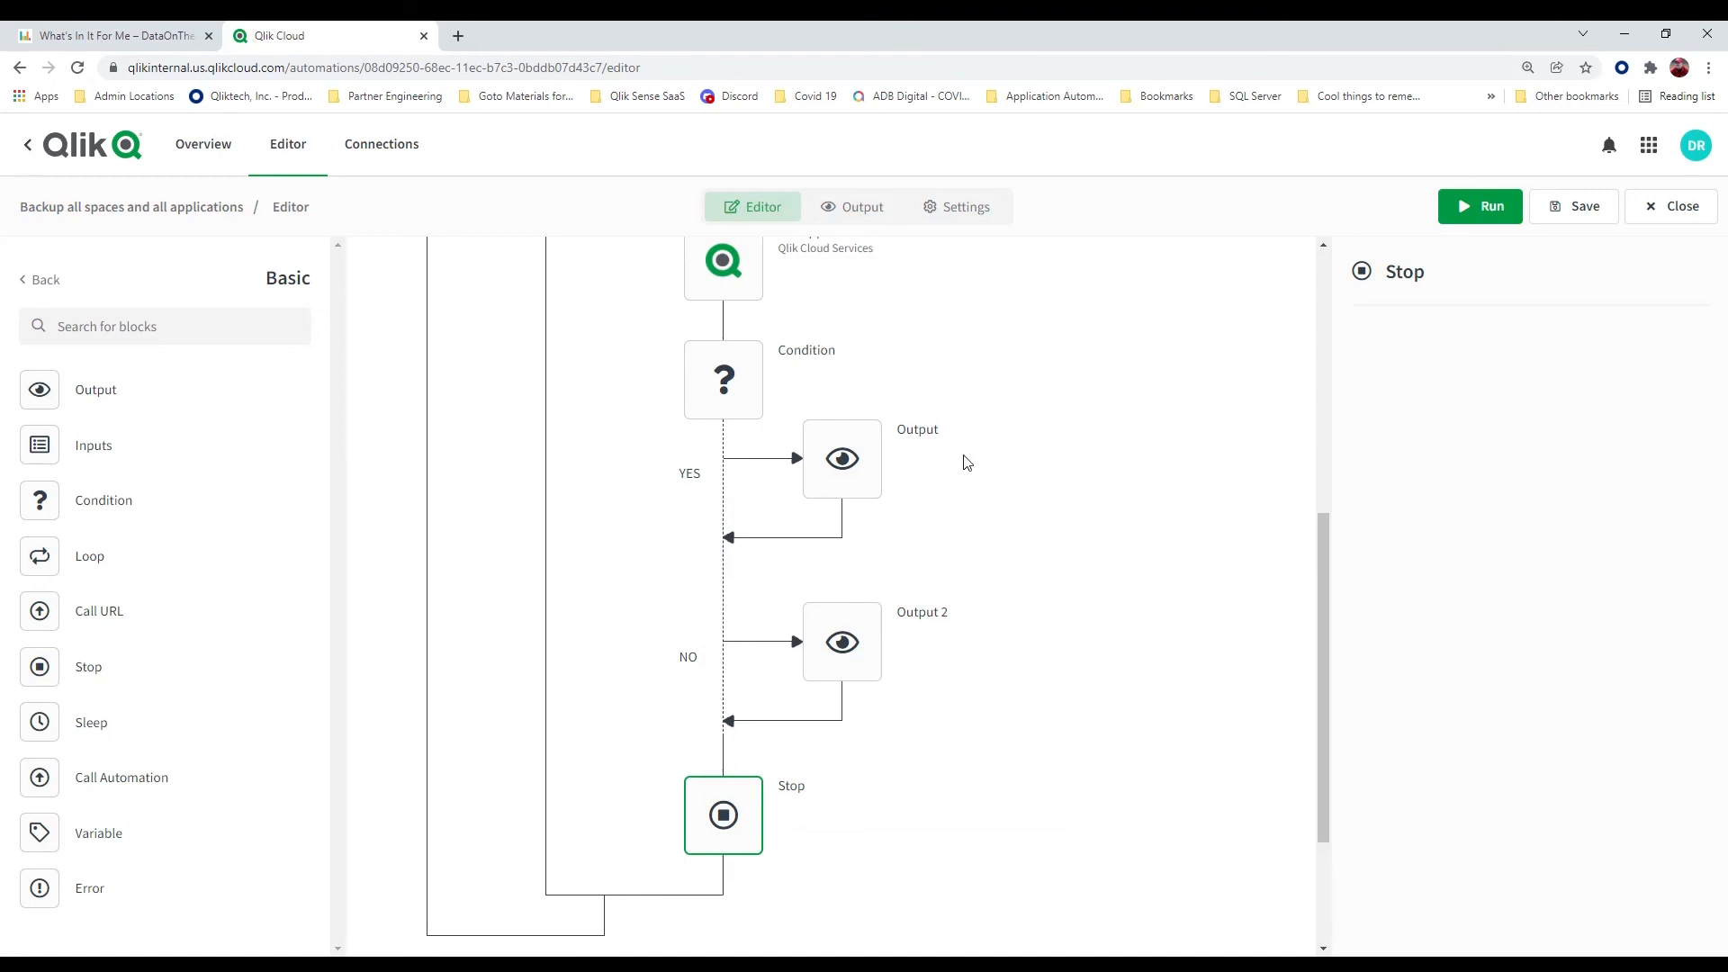
Run the automation with the Stop block still in place, and save it
click(1493, 206)
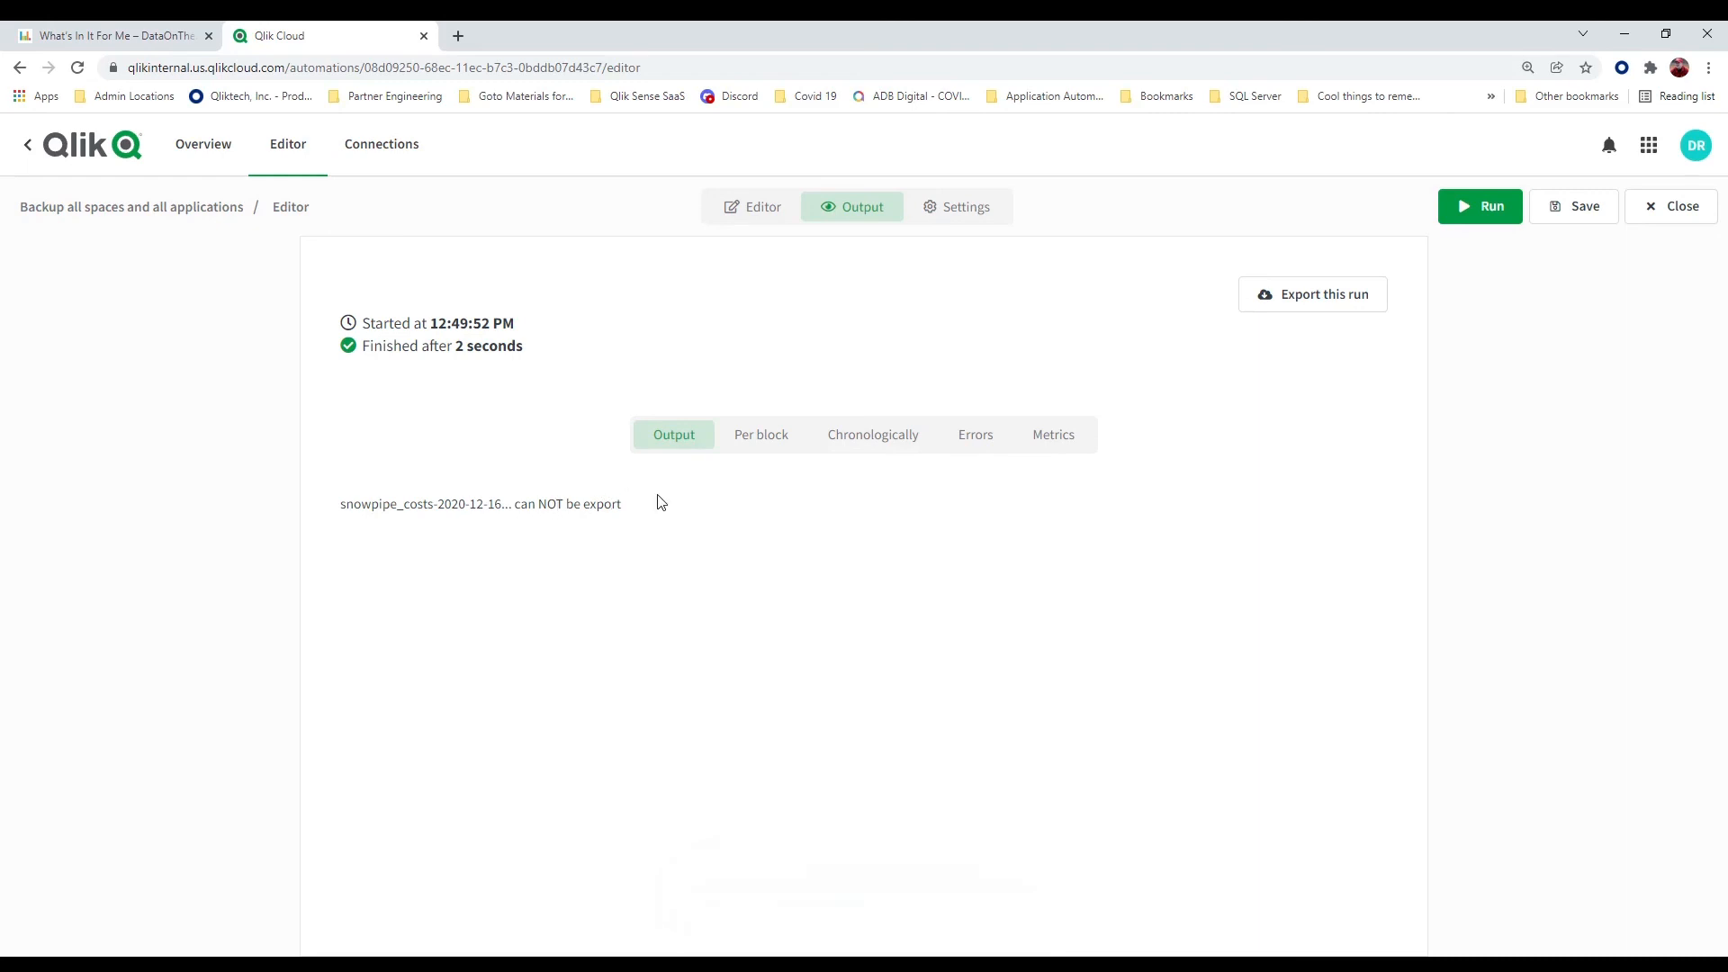
click(1581, 221)
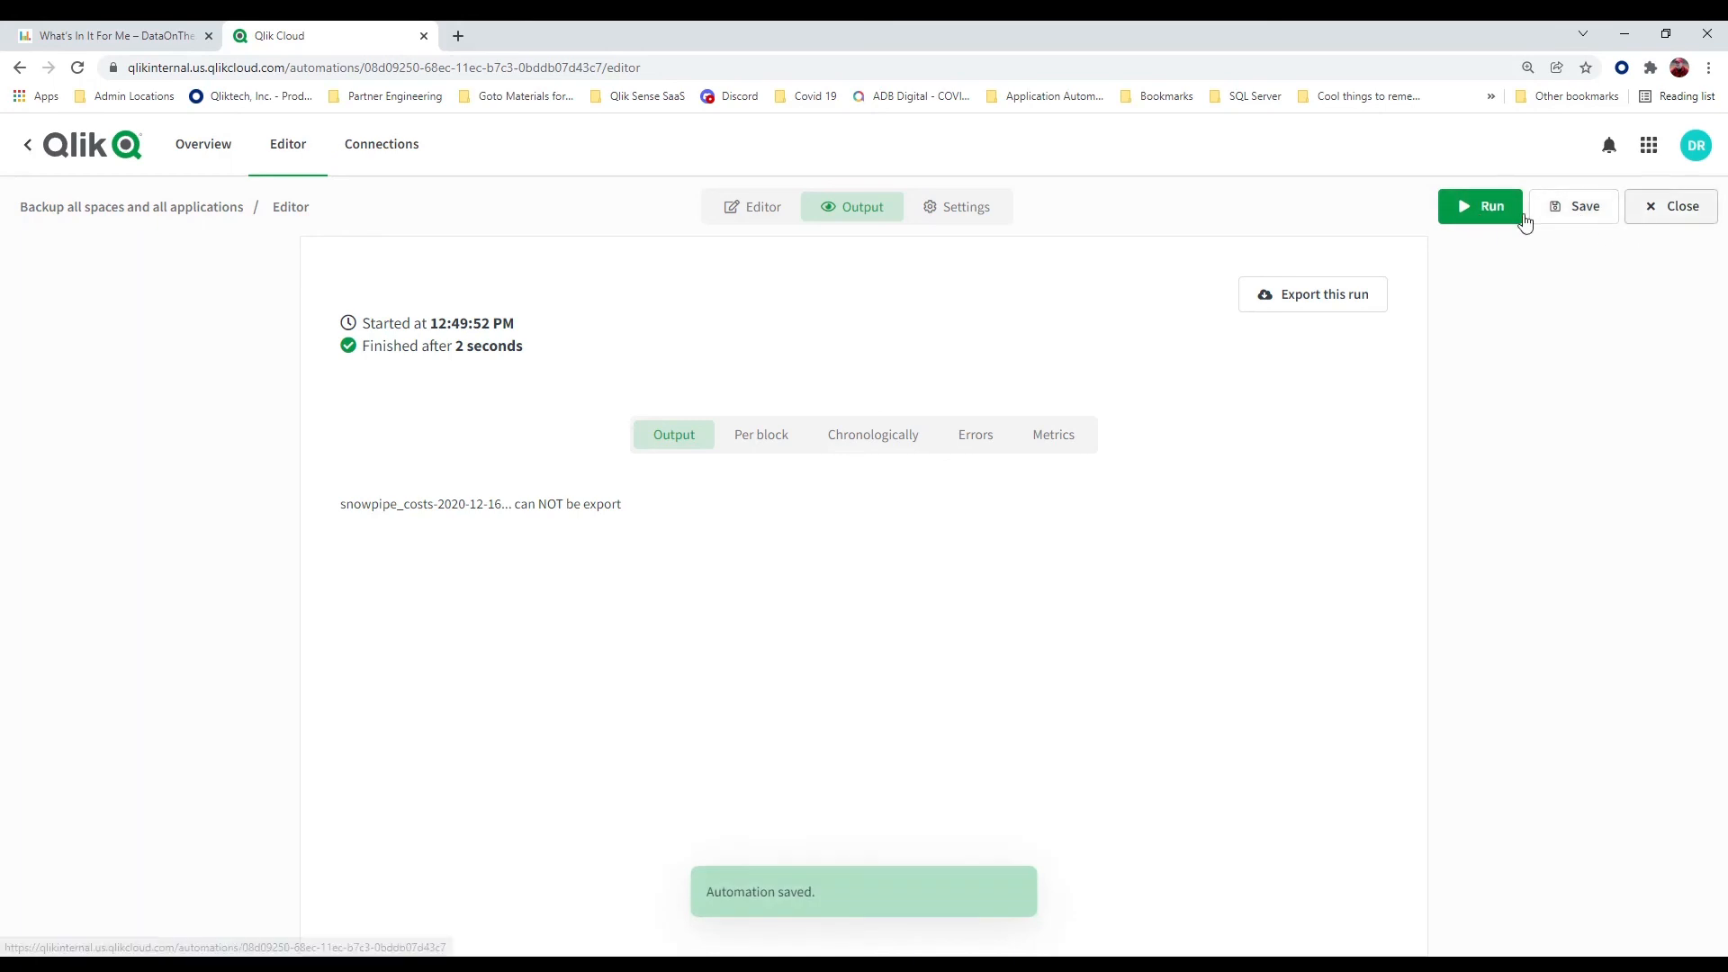
Return to the flow and remove the Stop block after the condition so the loops process every app
click(779, 216)
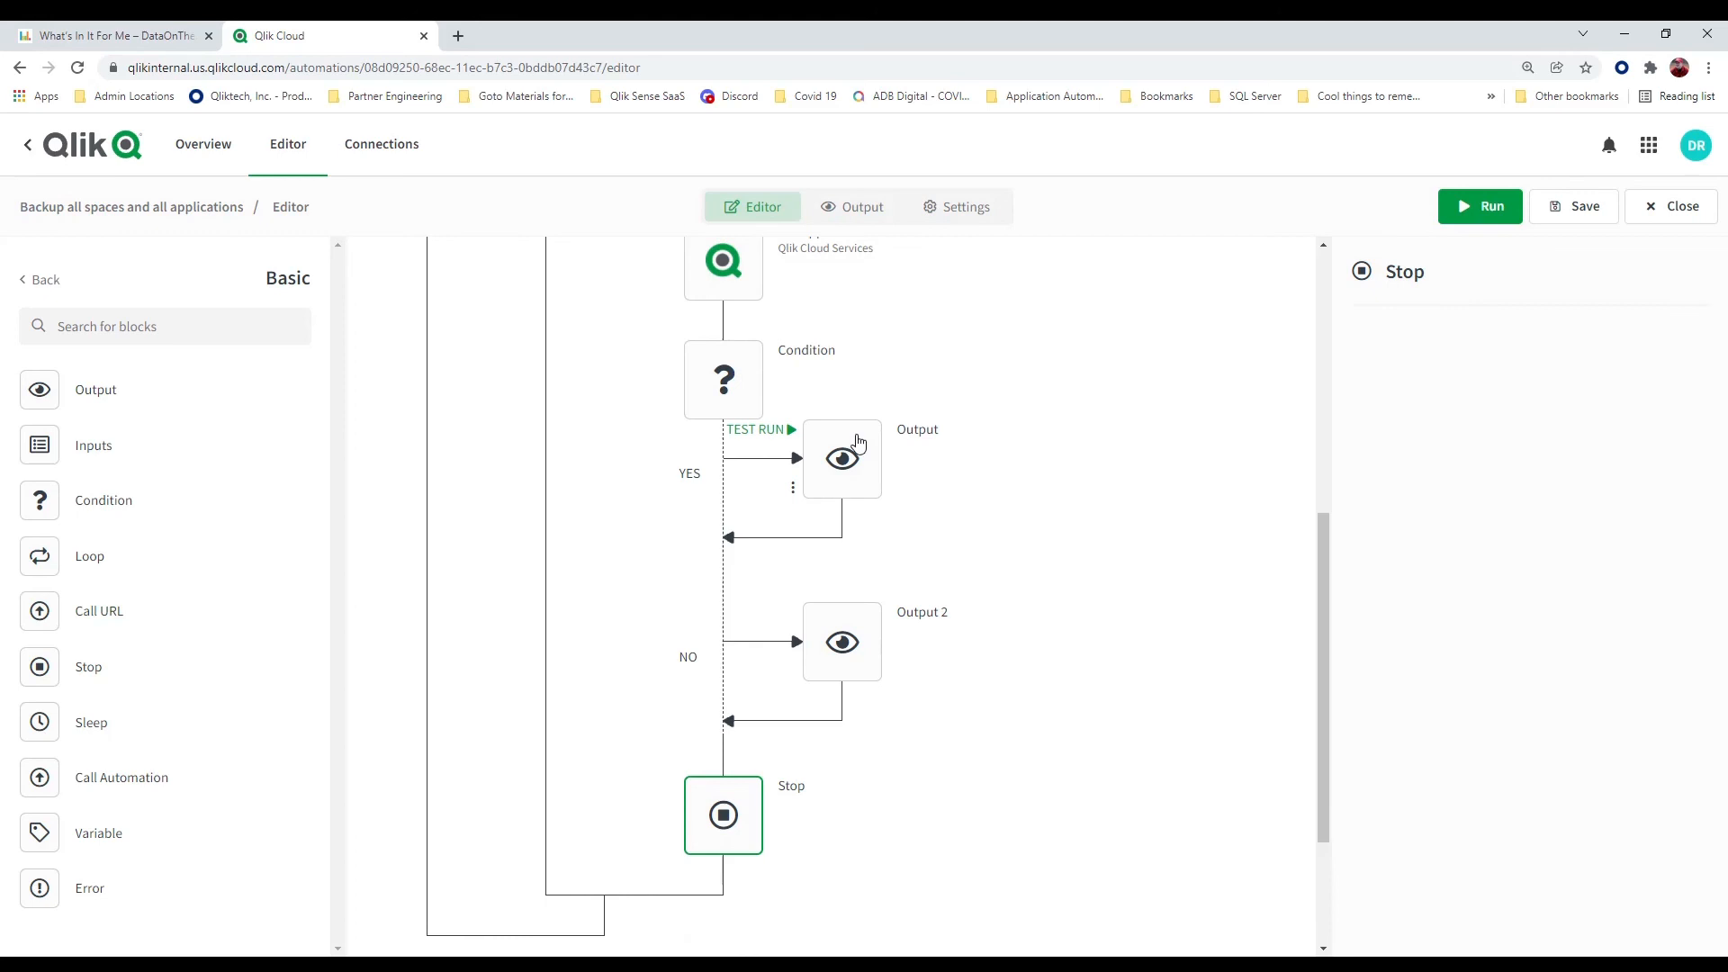
right_click(856, 461)
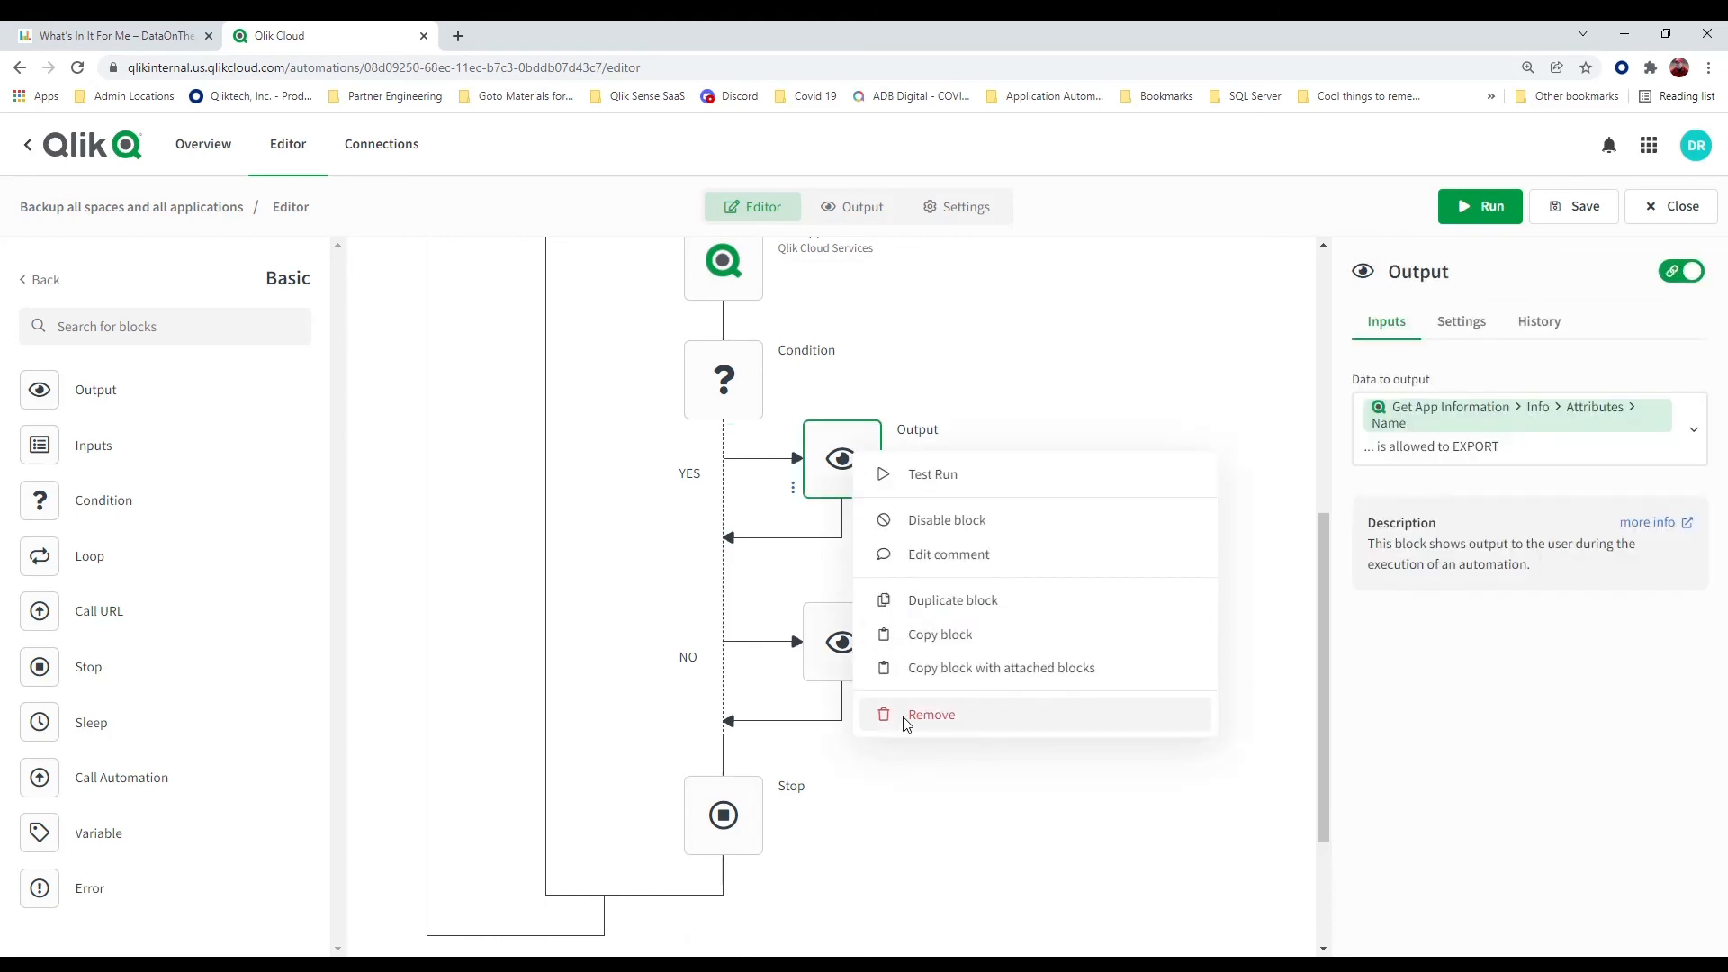
click(1020, 367)
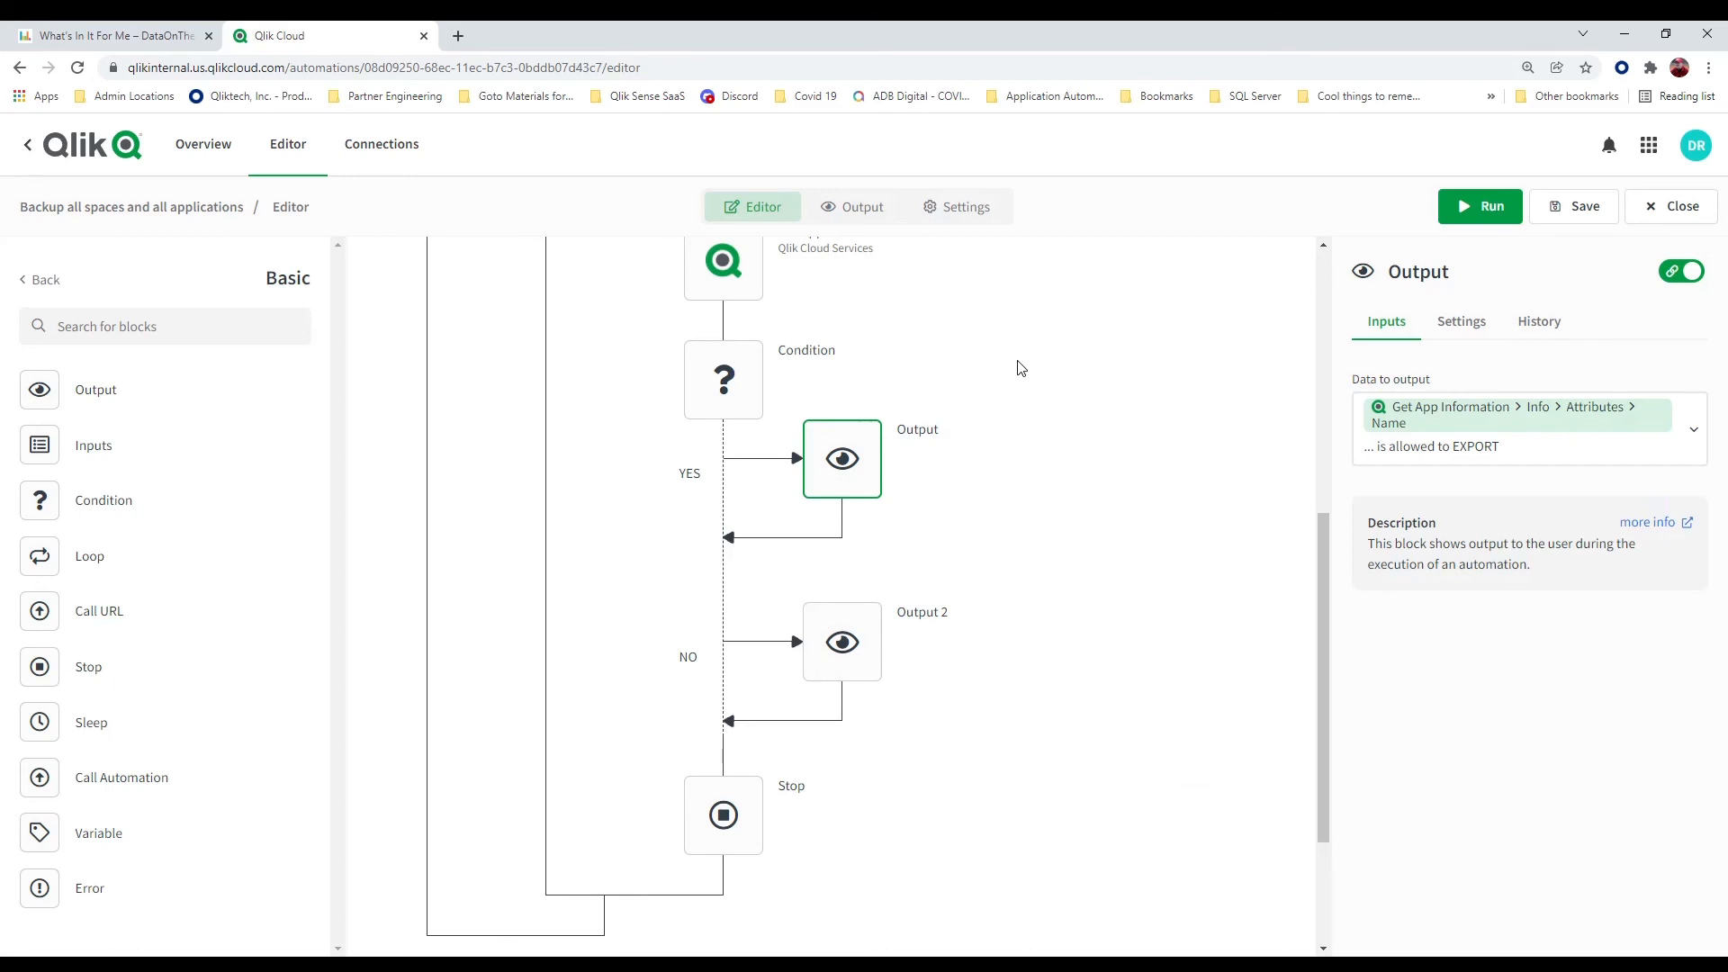
right_click(724, 819)
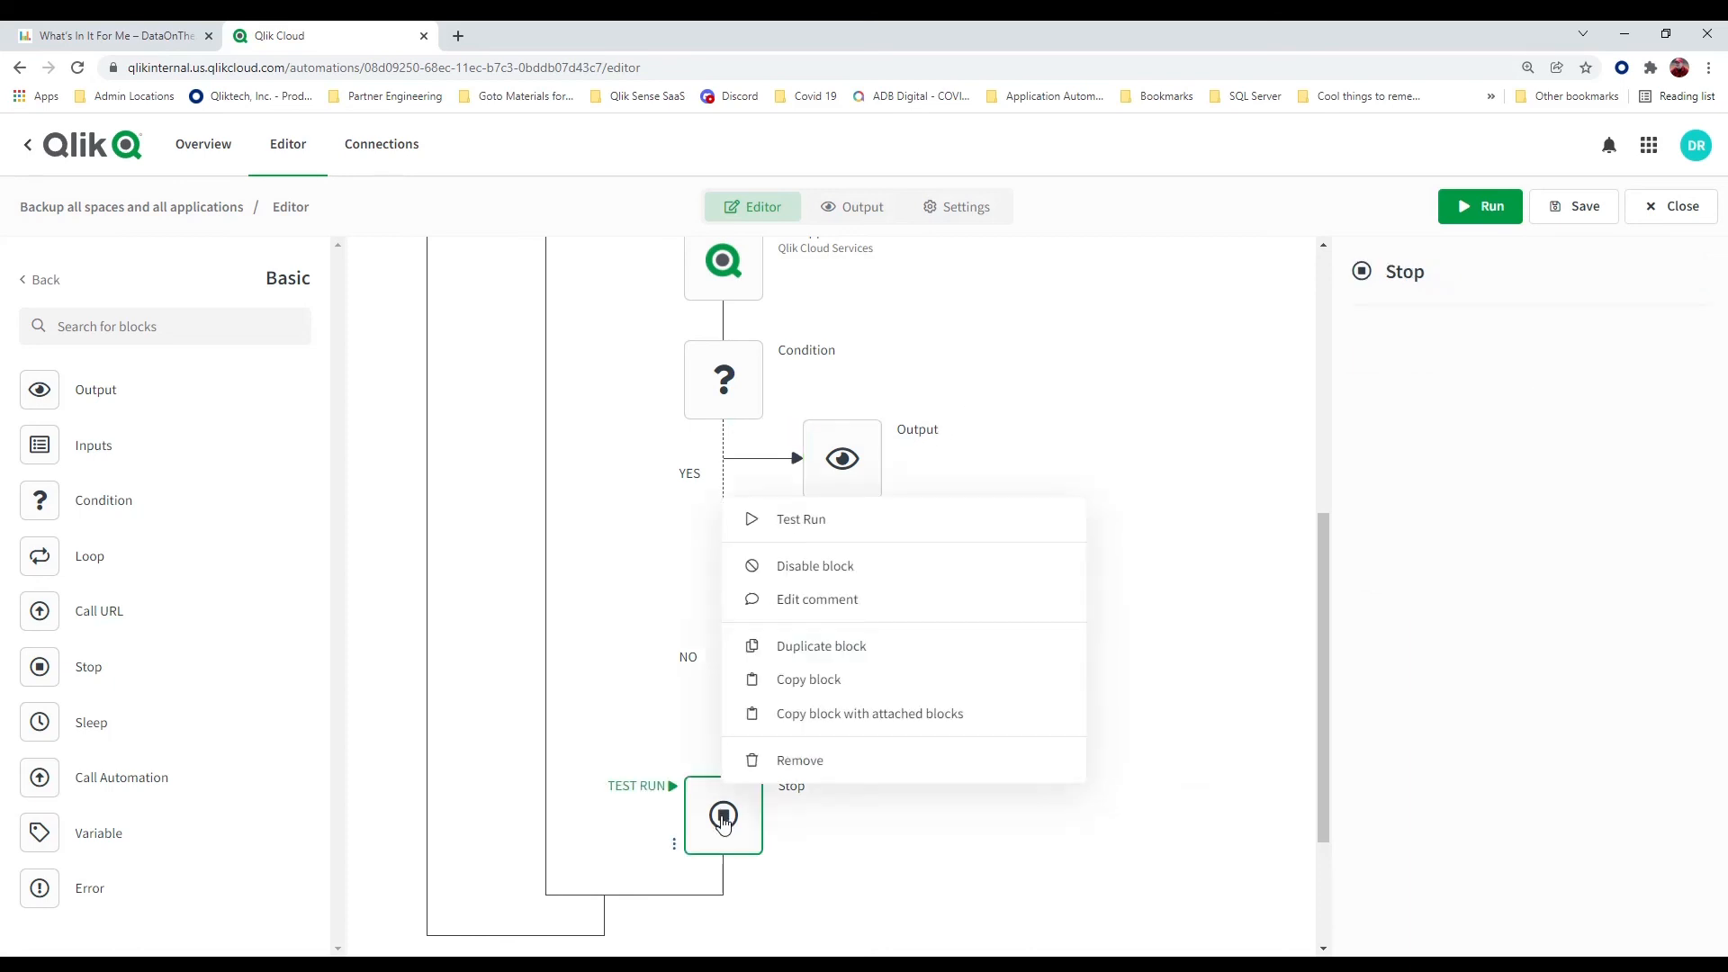
click(797, 763)
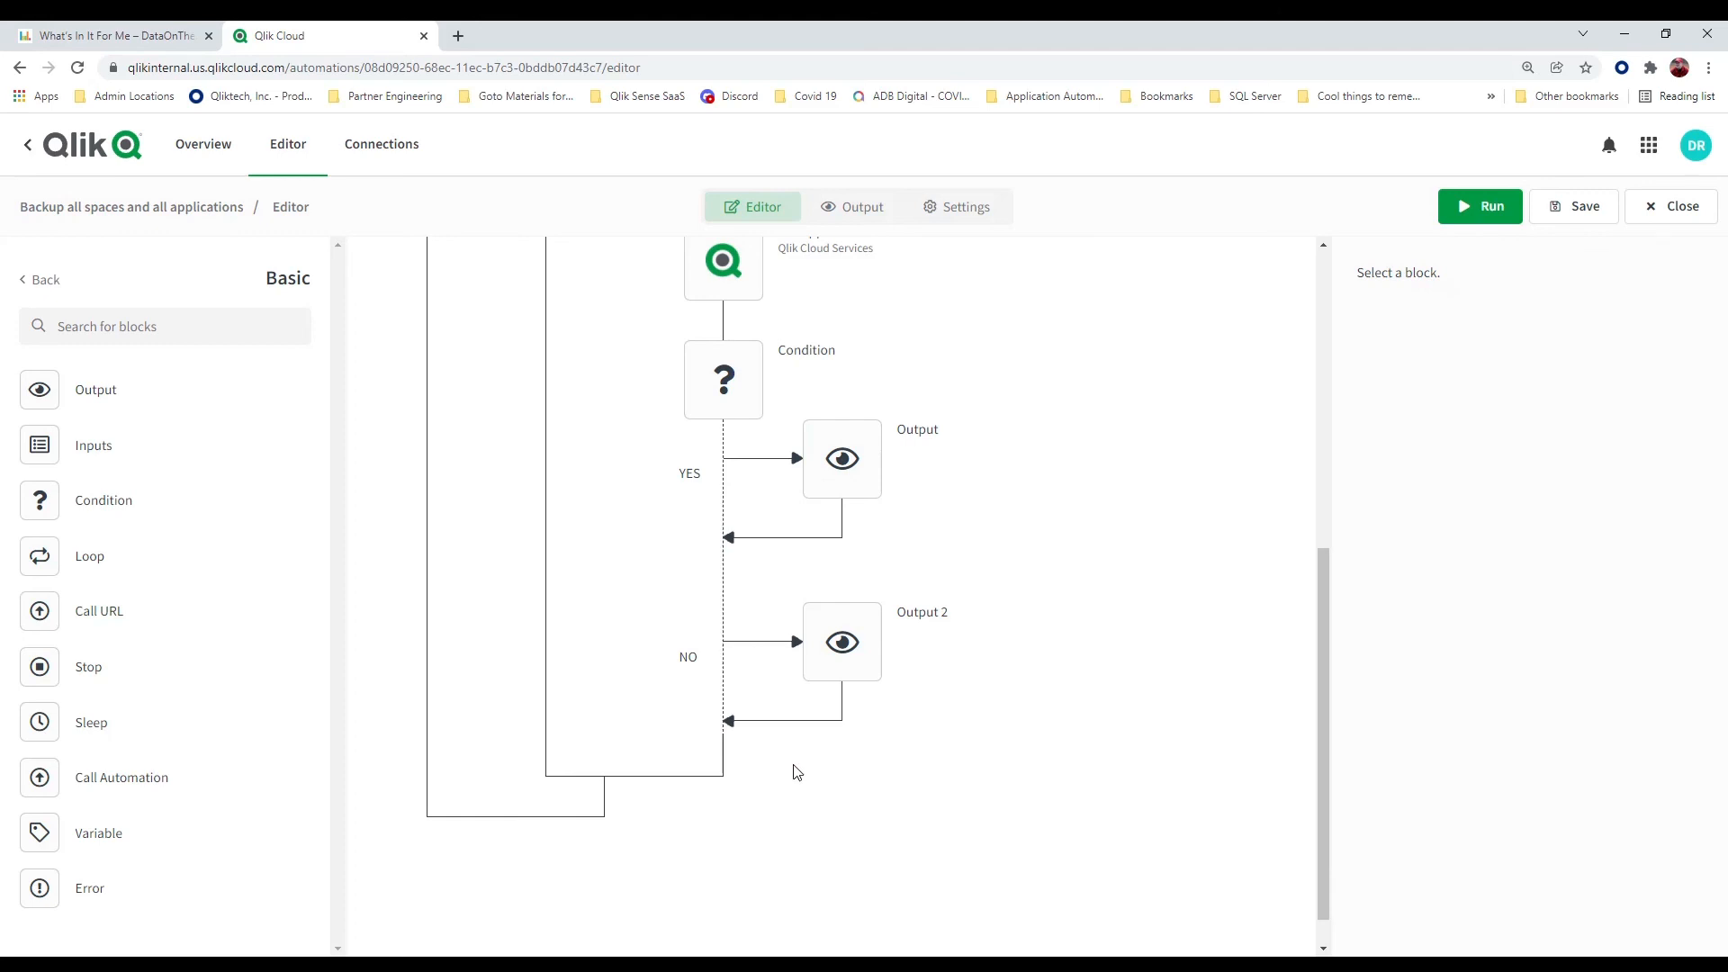
Save the automation, run it over all spaces and apps, and switch the run results to the per-block view
click(1575, 216)
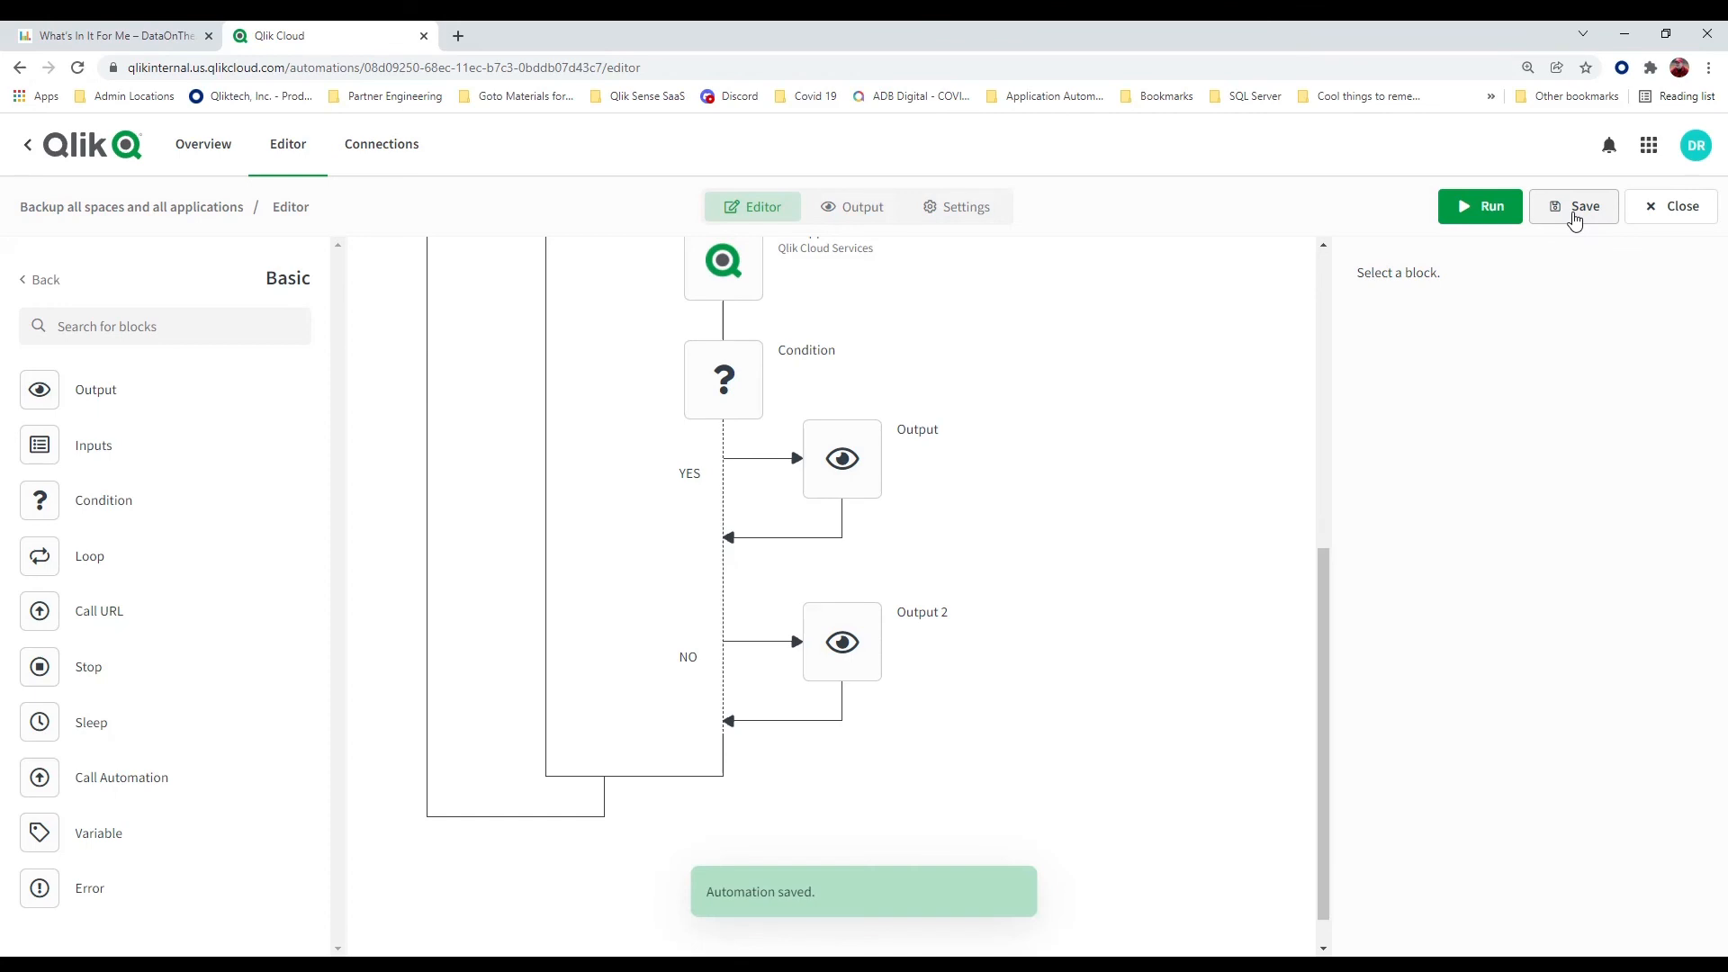
click(1485, 214)
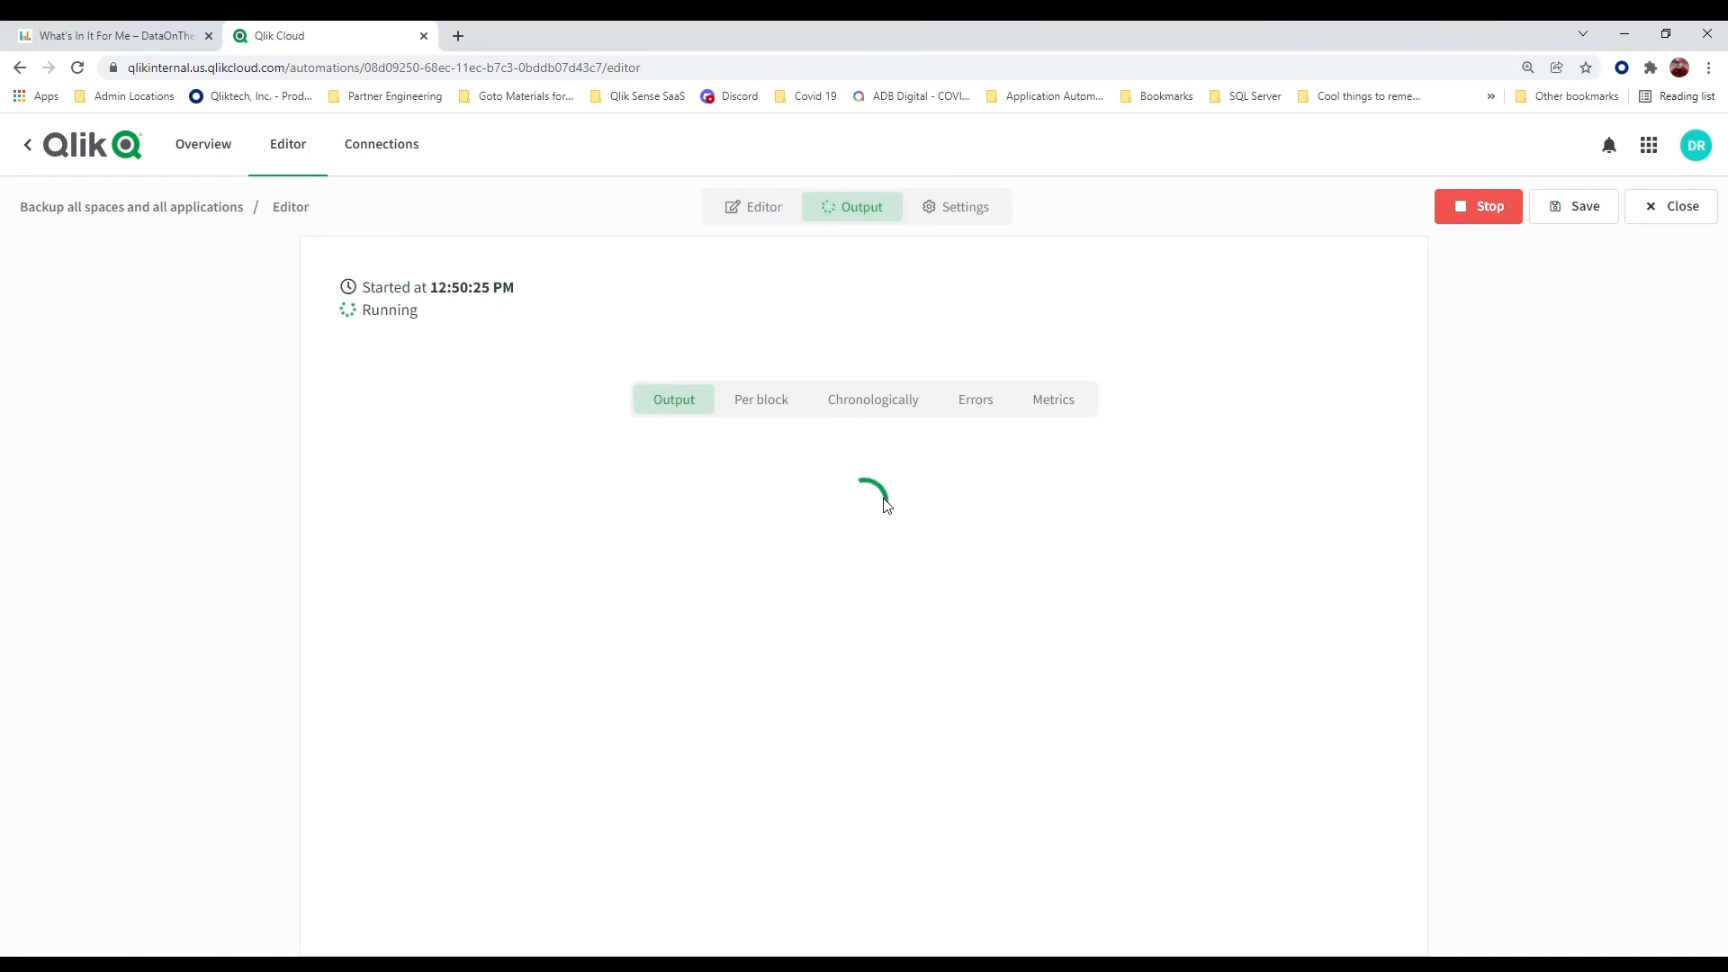
click(761, 409)
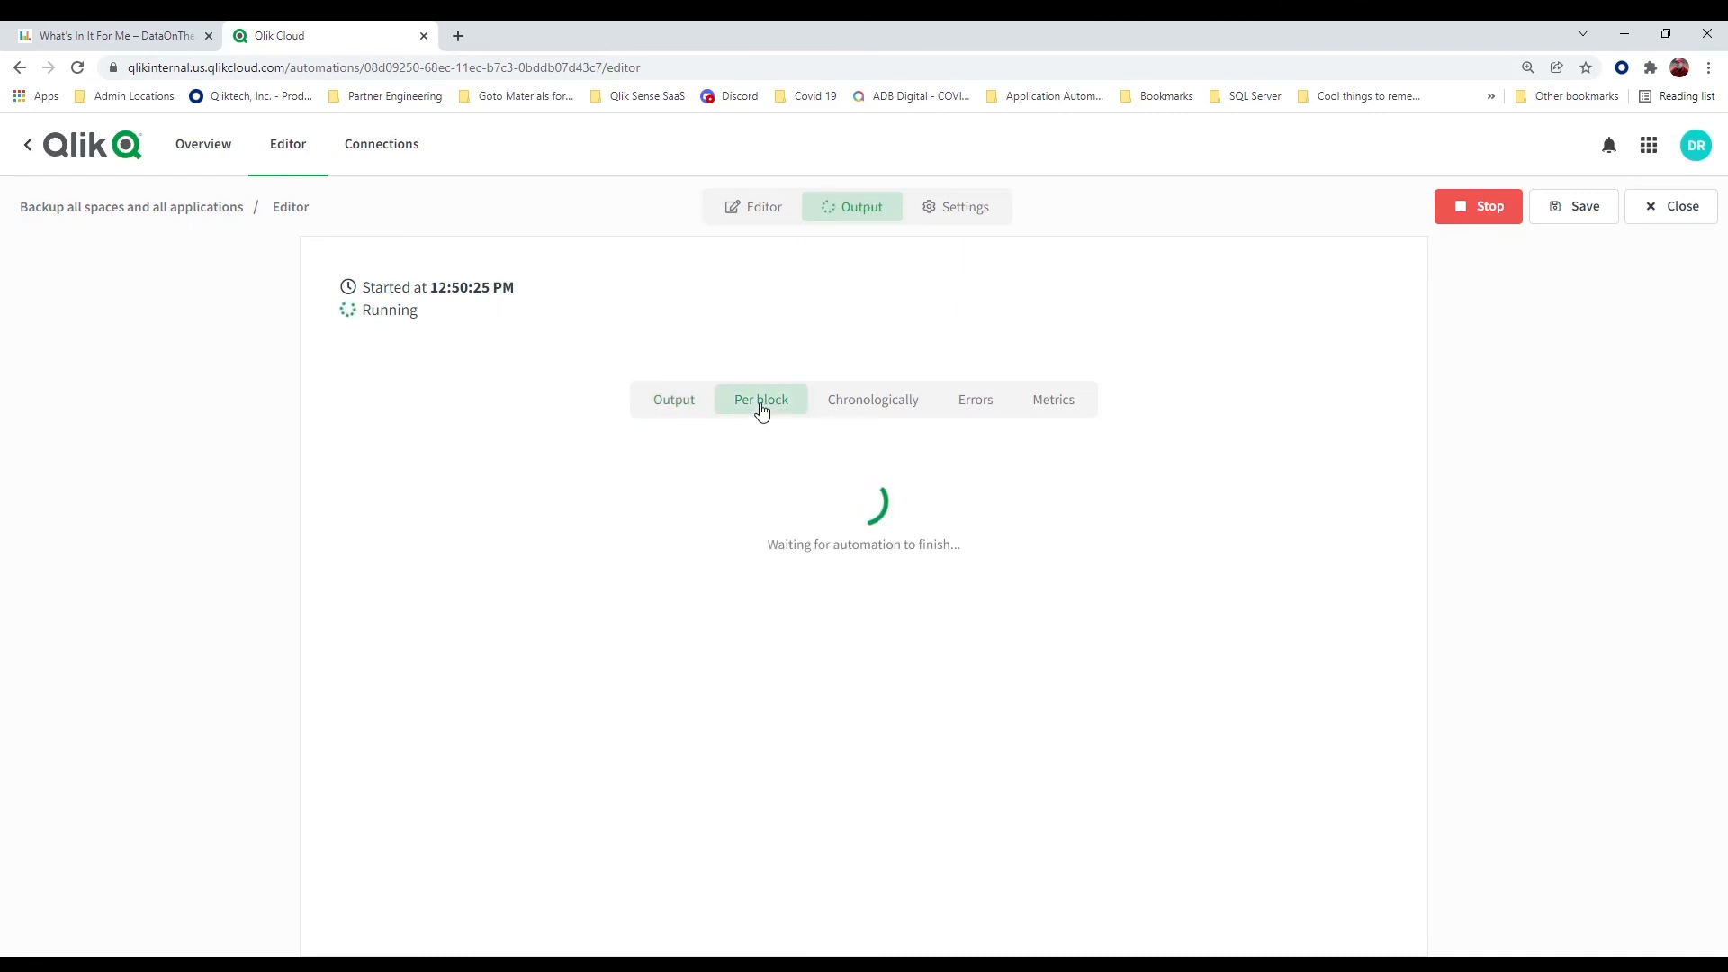
Examine the combined output of the running automation to check the export permission message reported for each app
click(672, 405)
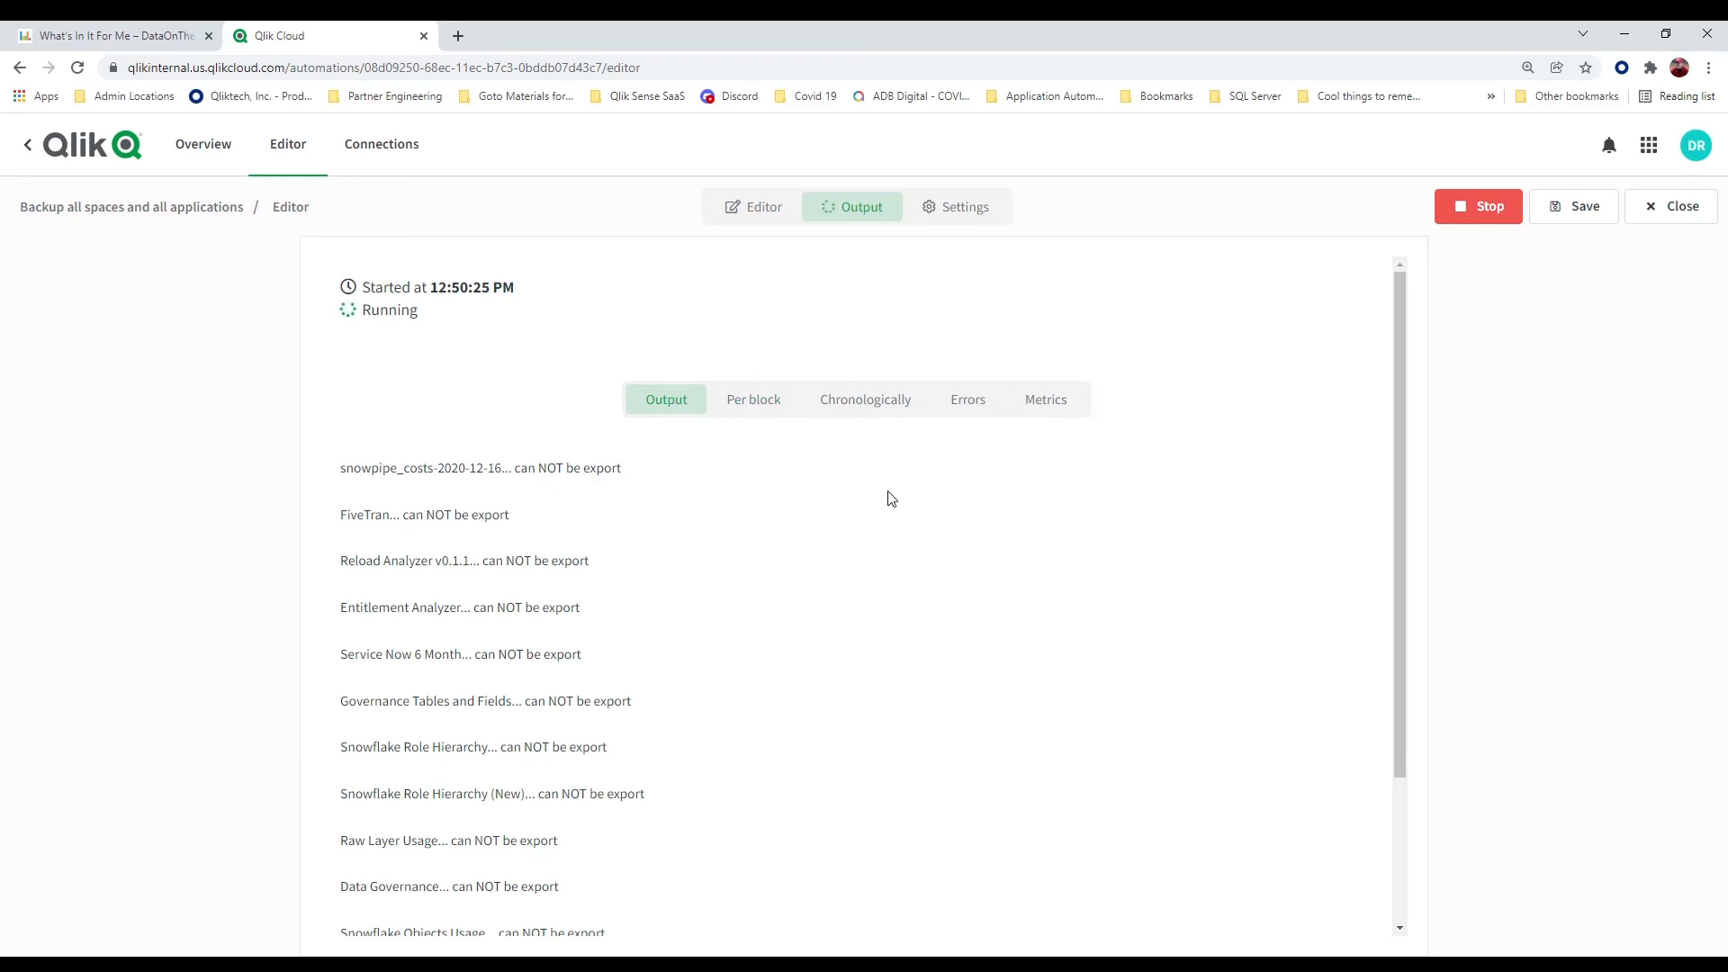
scroll(891, 498, down, 5)
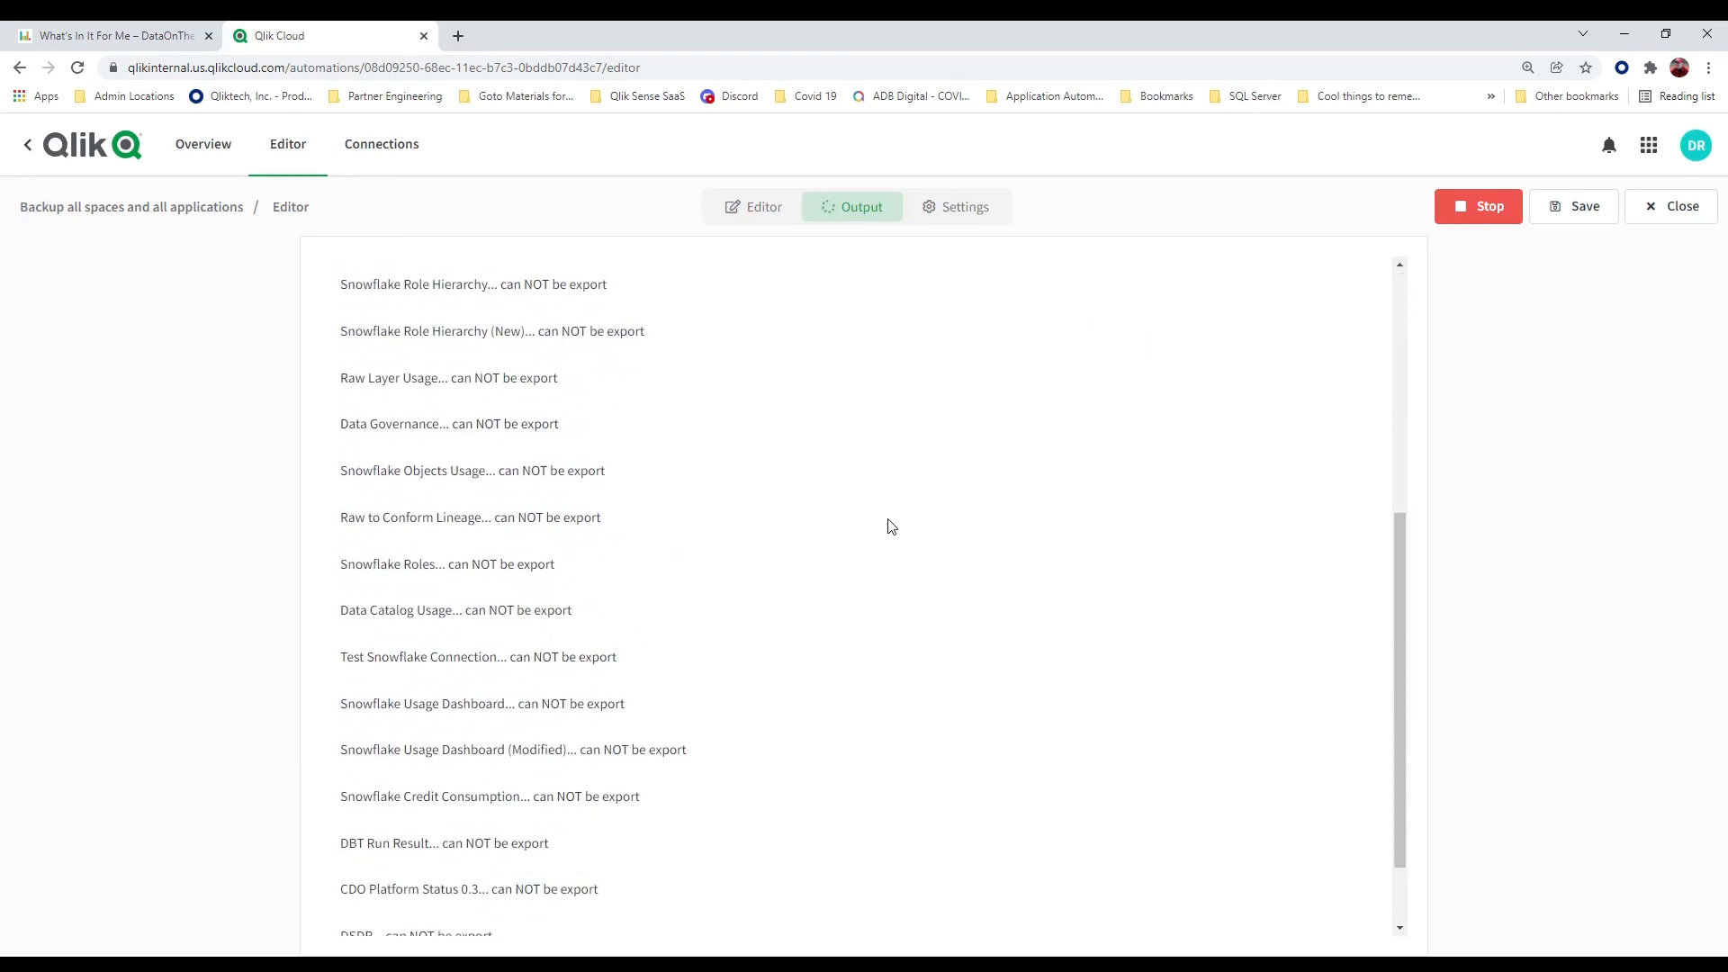
scroll(891, 526, down, 1)
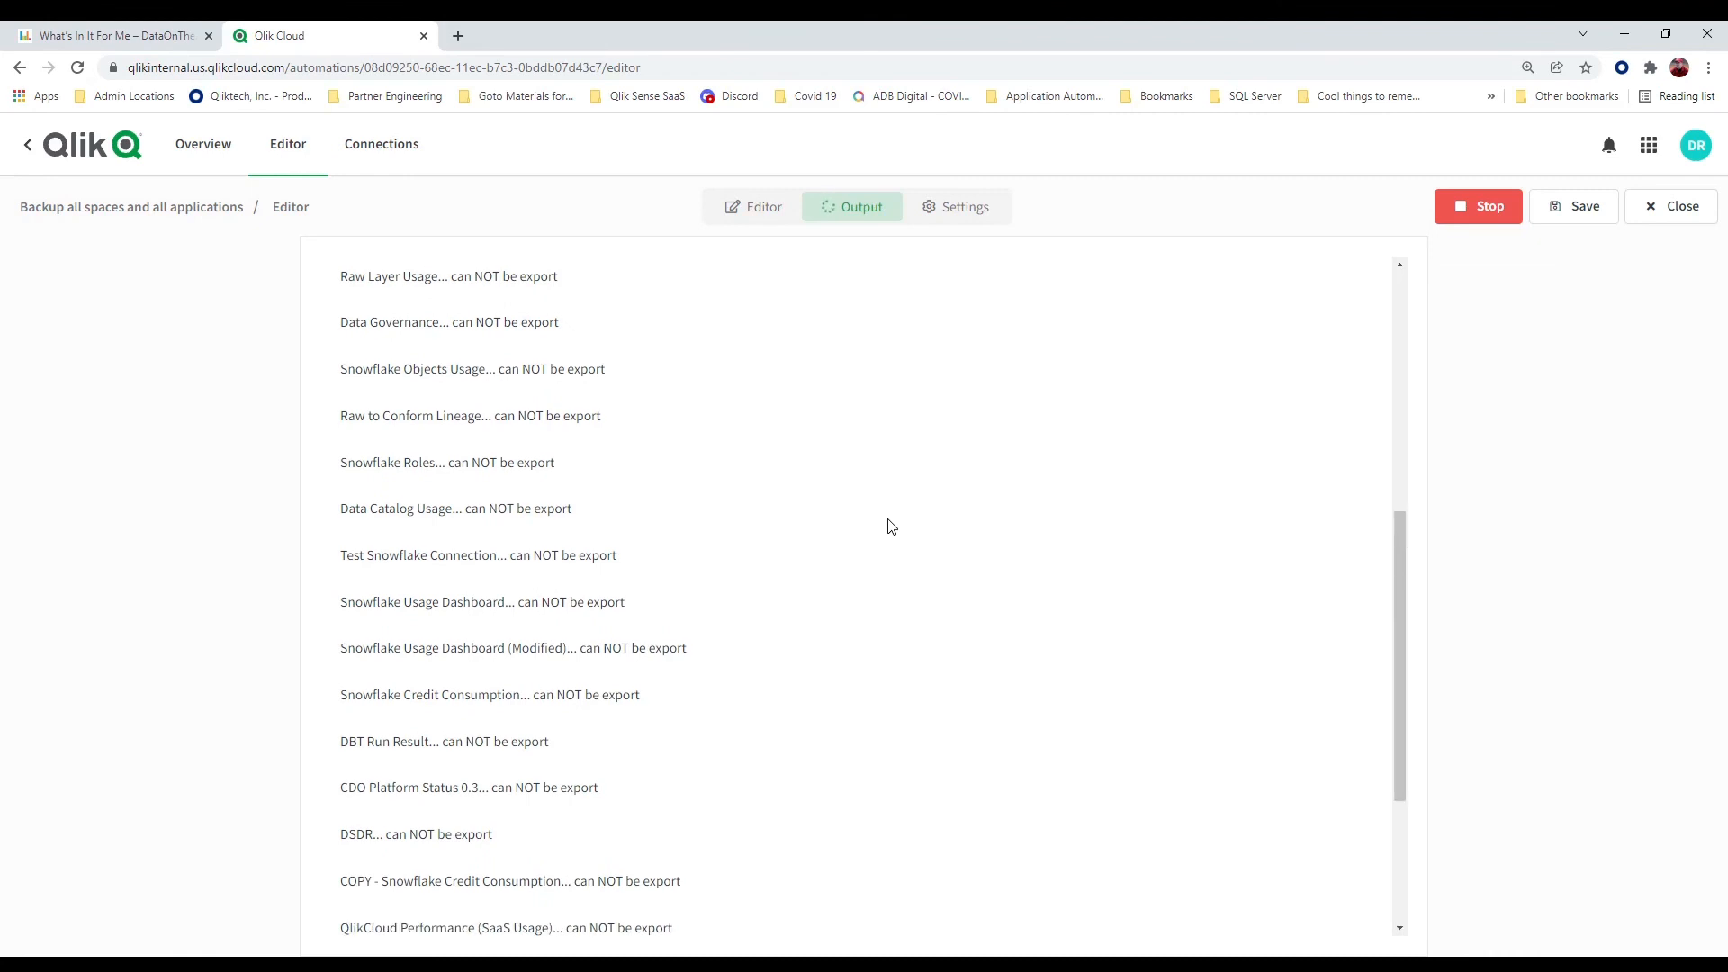
scroll(633, 391, down, 3)
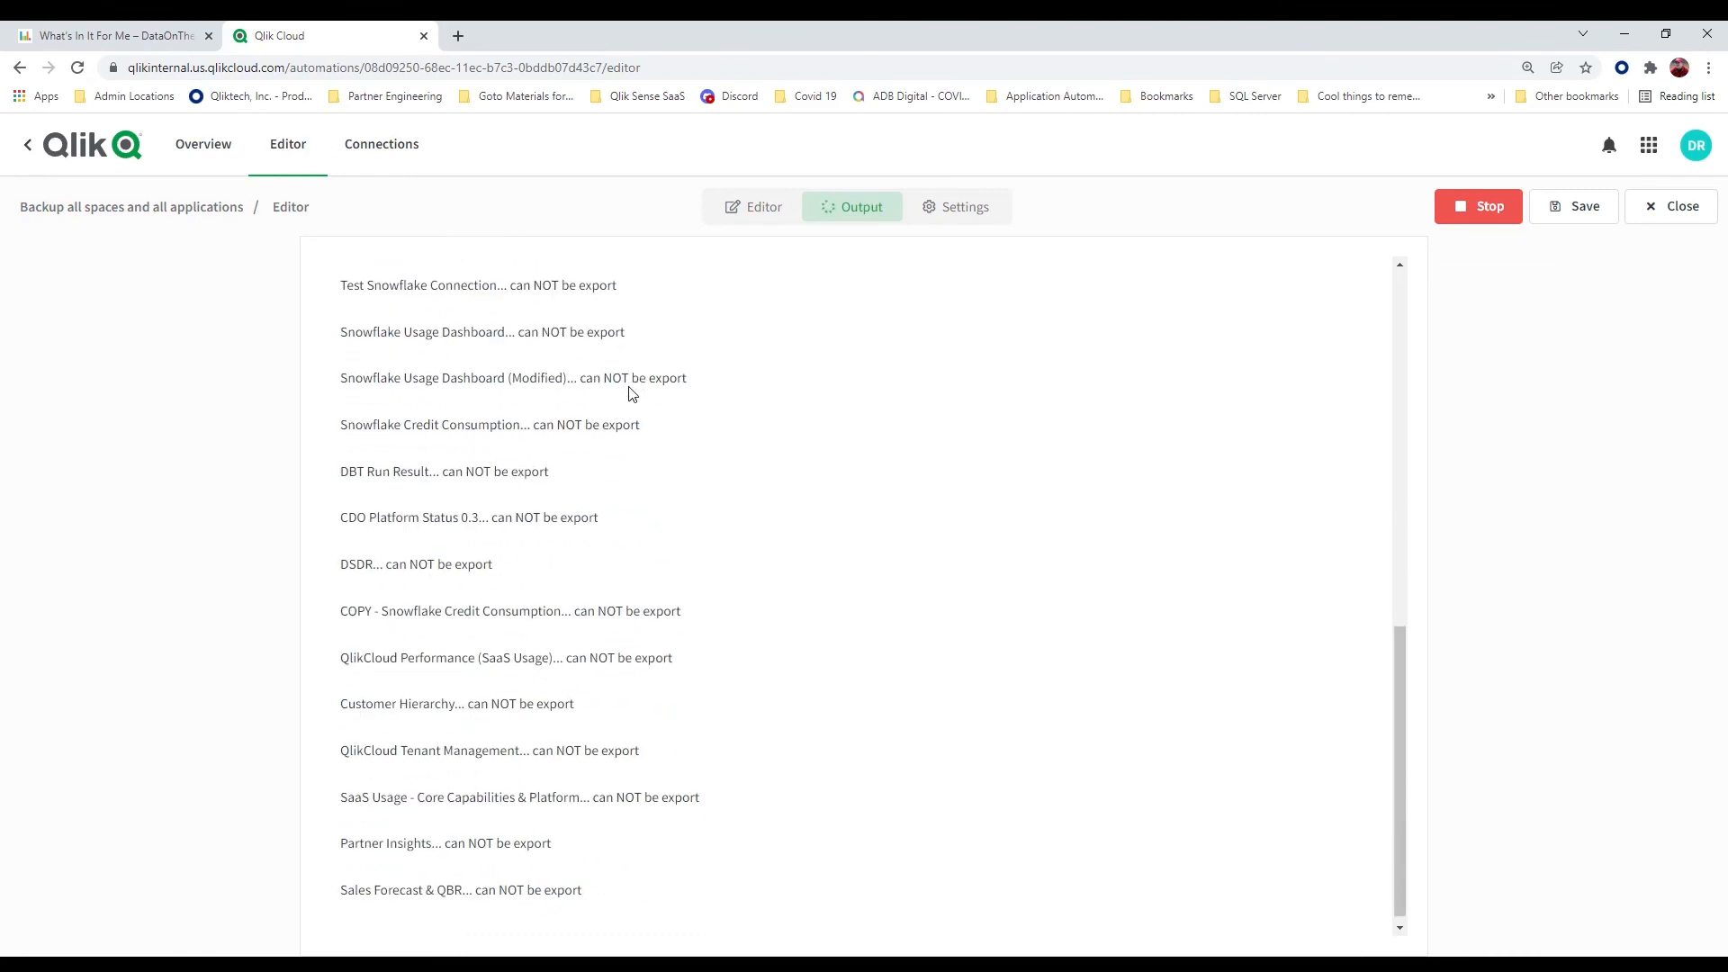
scroll(810, 595, down, 1)
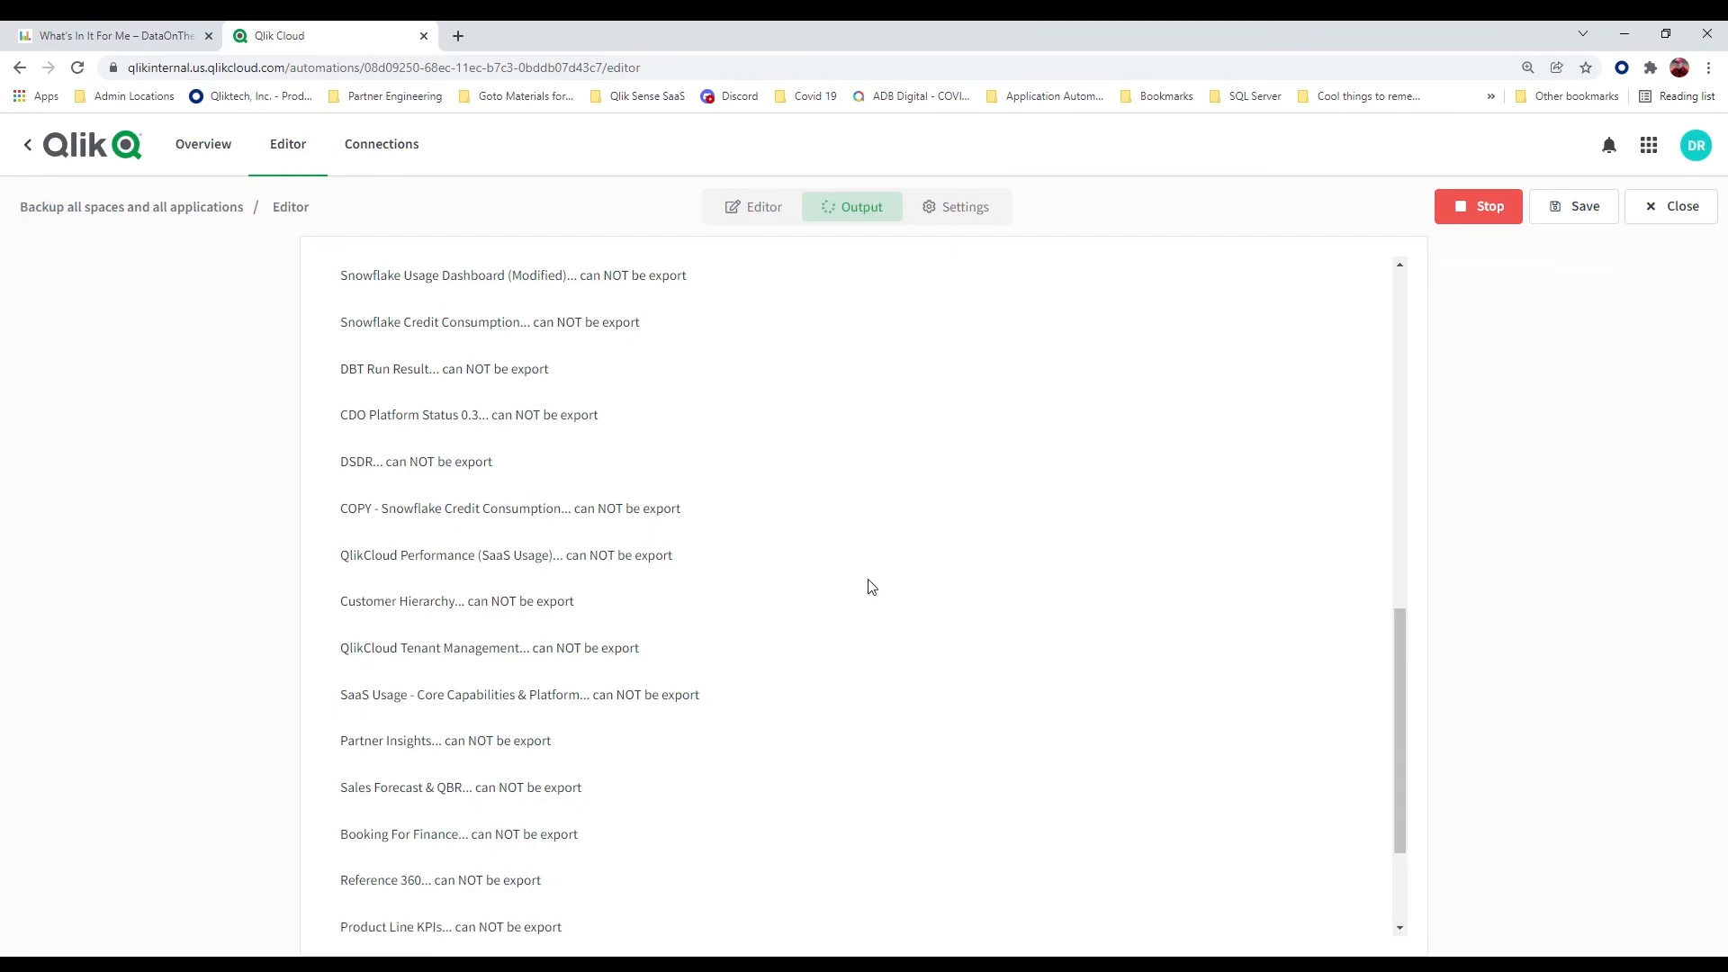
scroll(870, 591, down, 2)
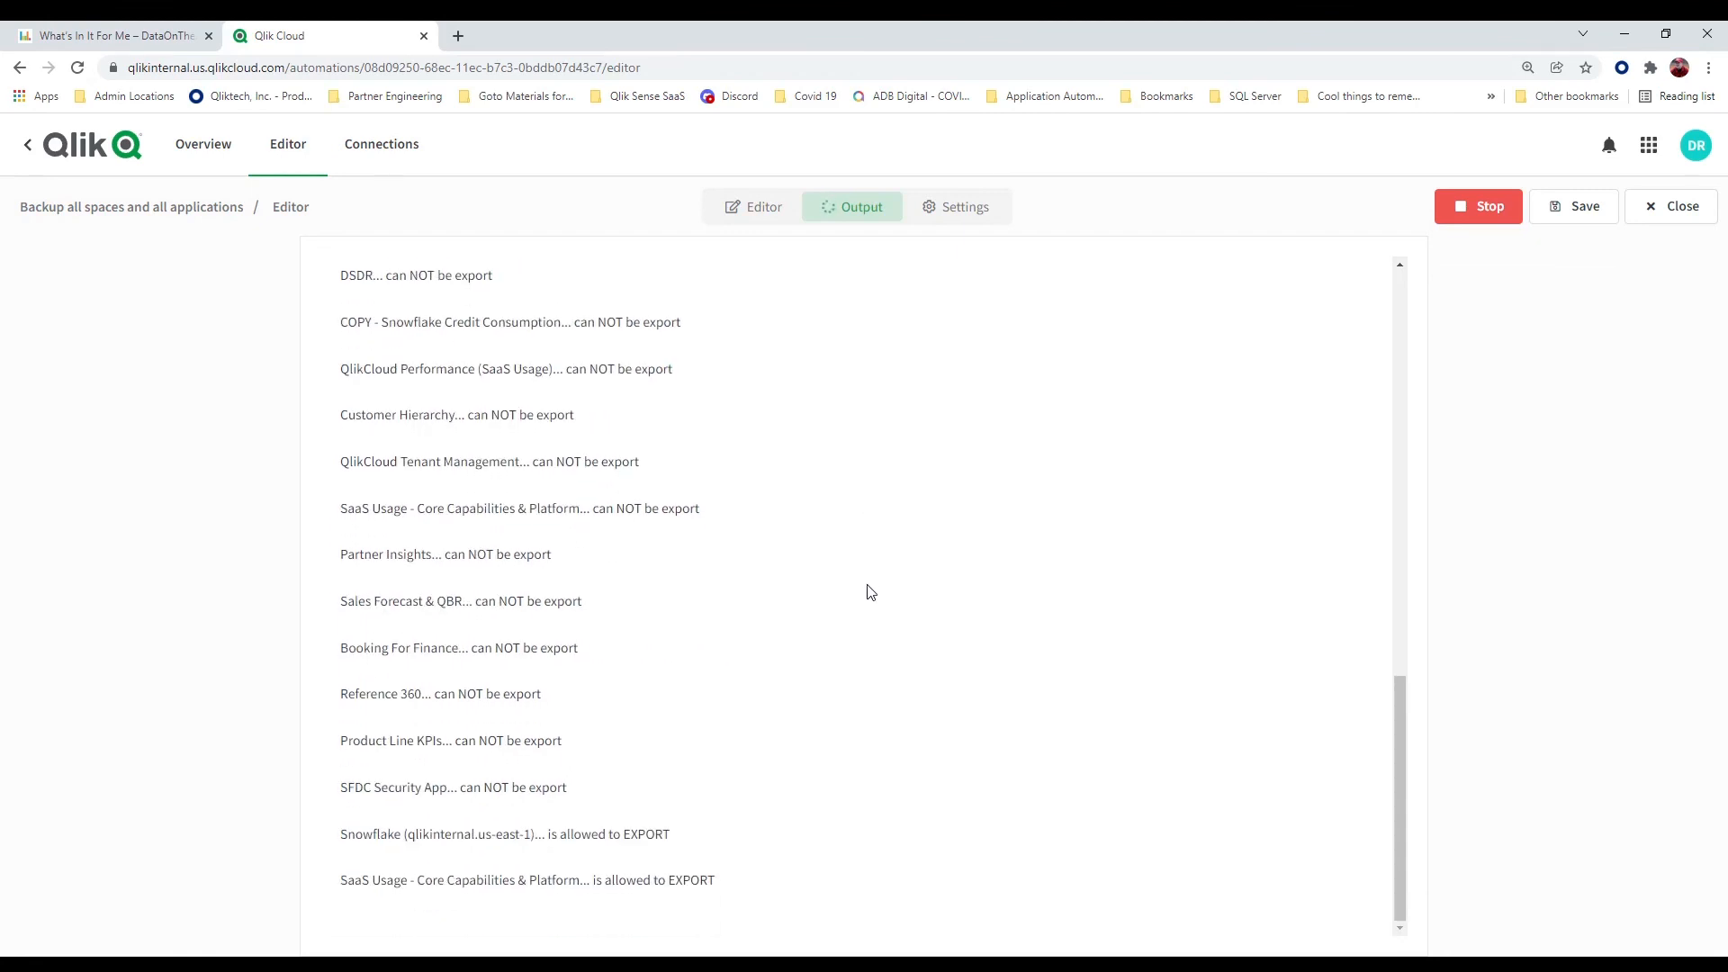
scroll(869, 591, down, 2)
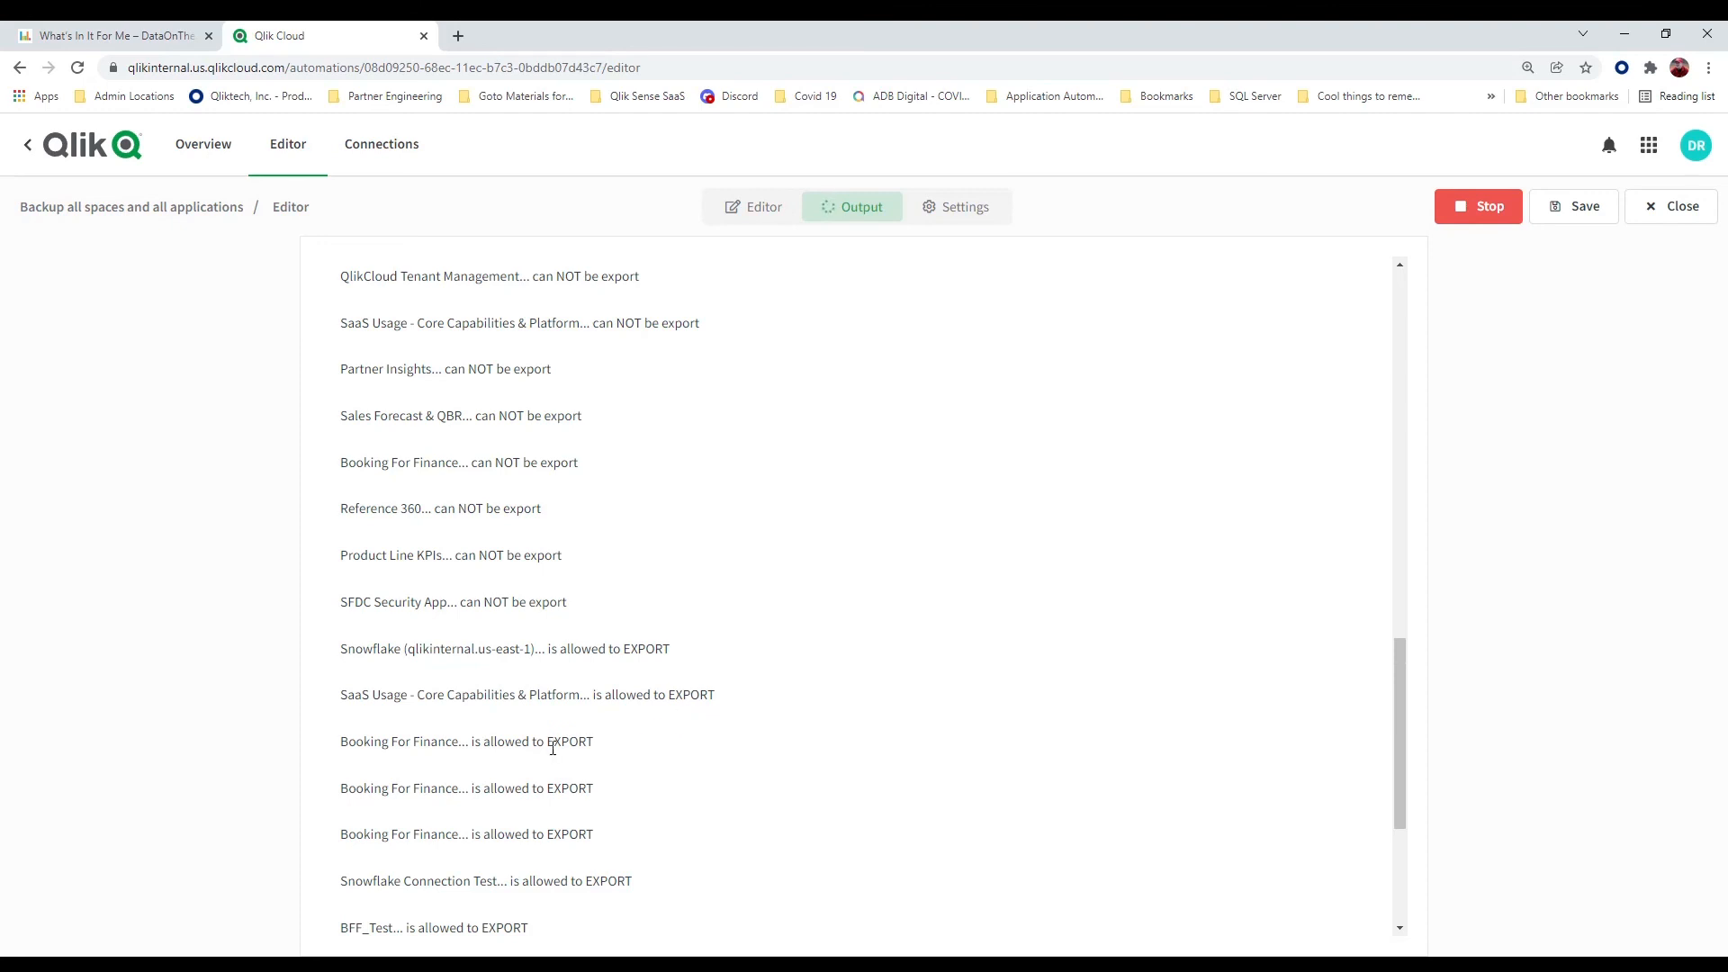
scroll(675, 749, down, 3)
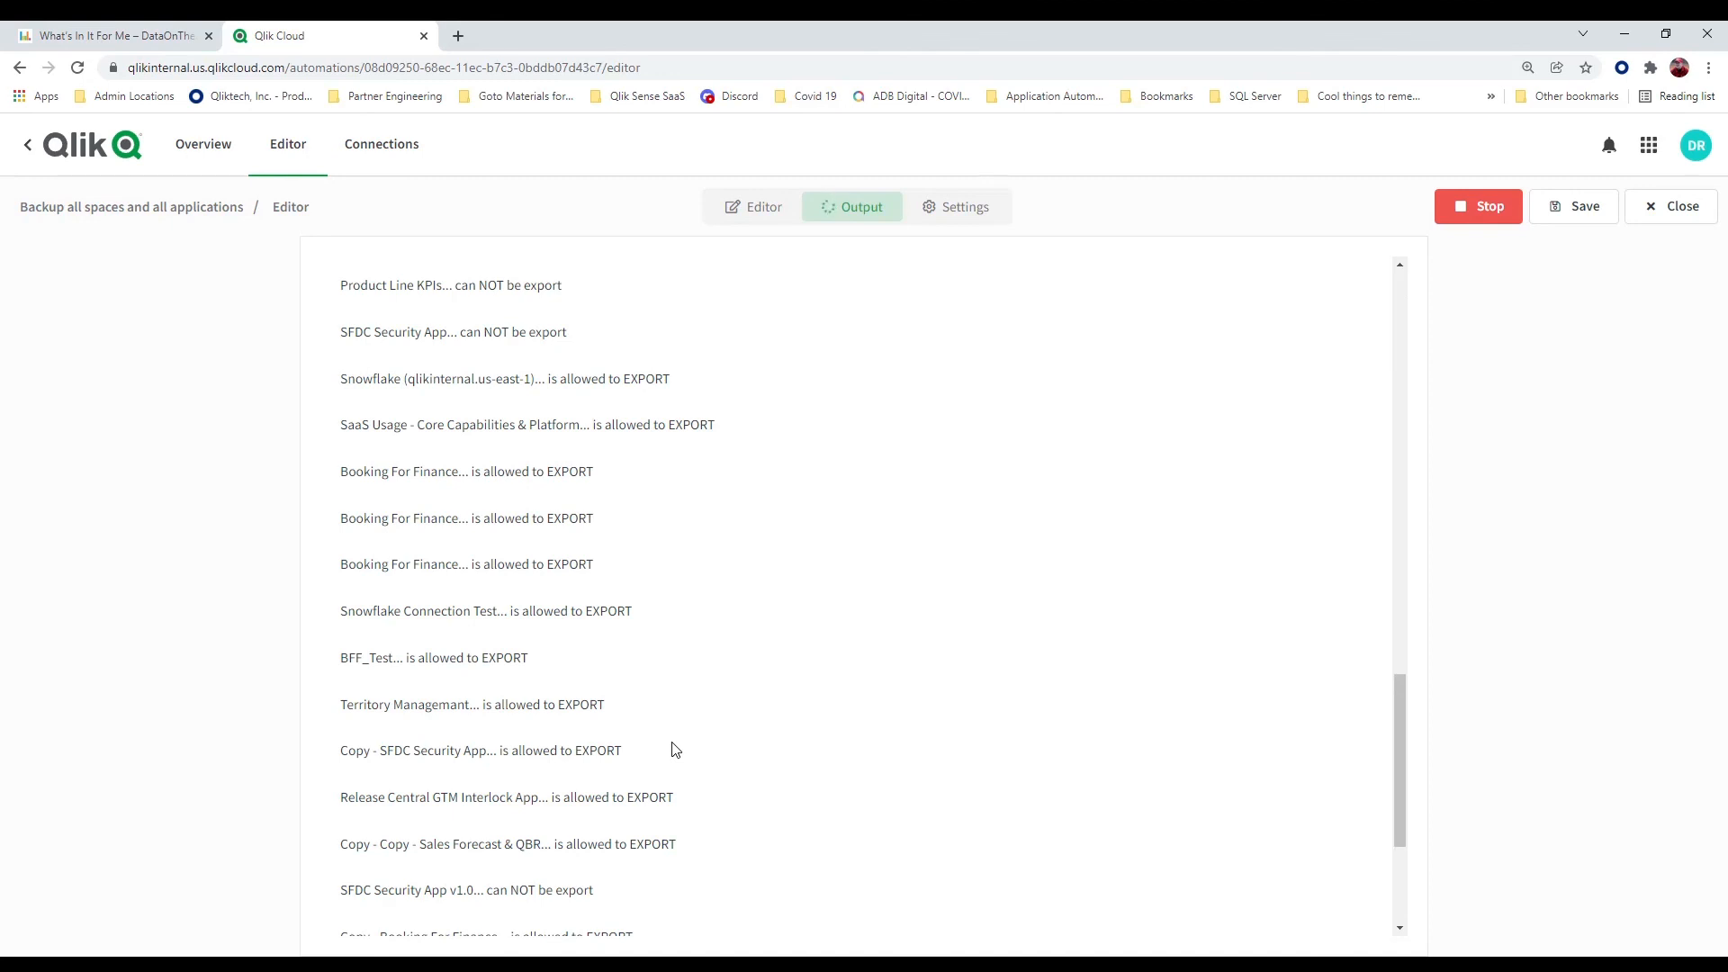
Stop the run, return to the flow, and remove the Output block from the condition's YES branch
click(1489, 221)
click(761, 213)
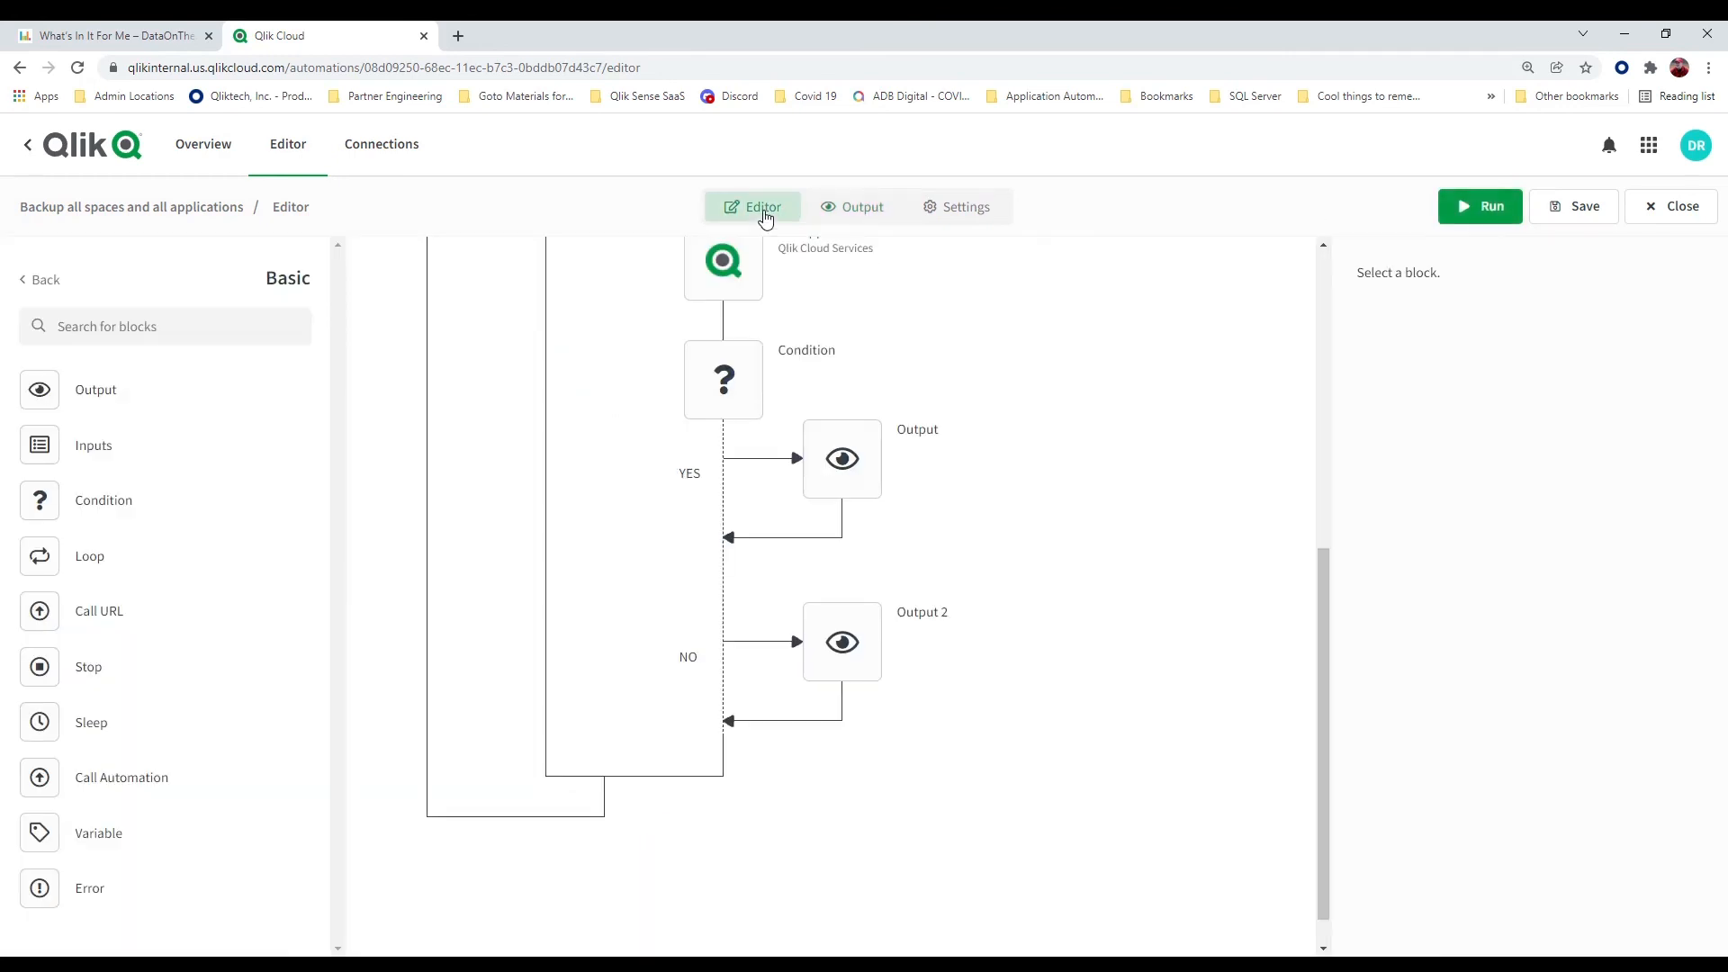
right_click(859, 480)
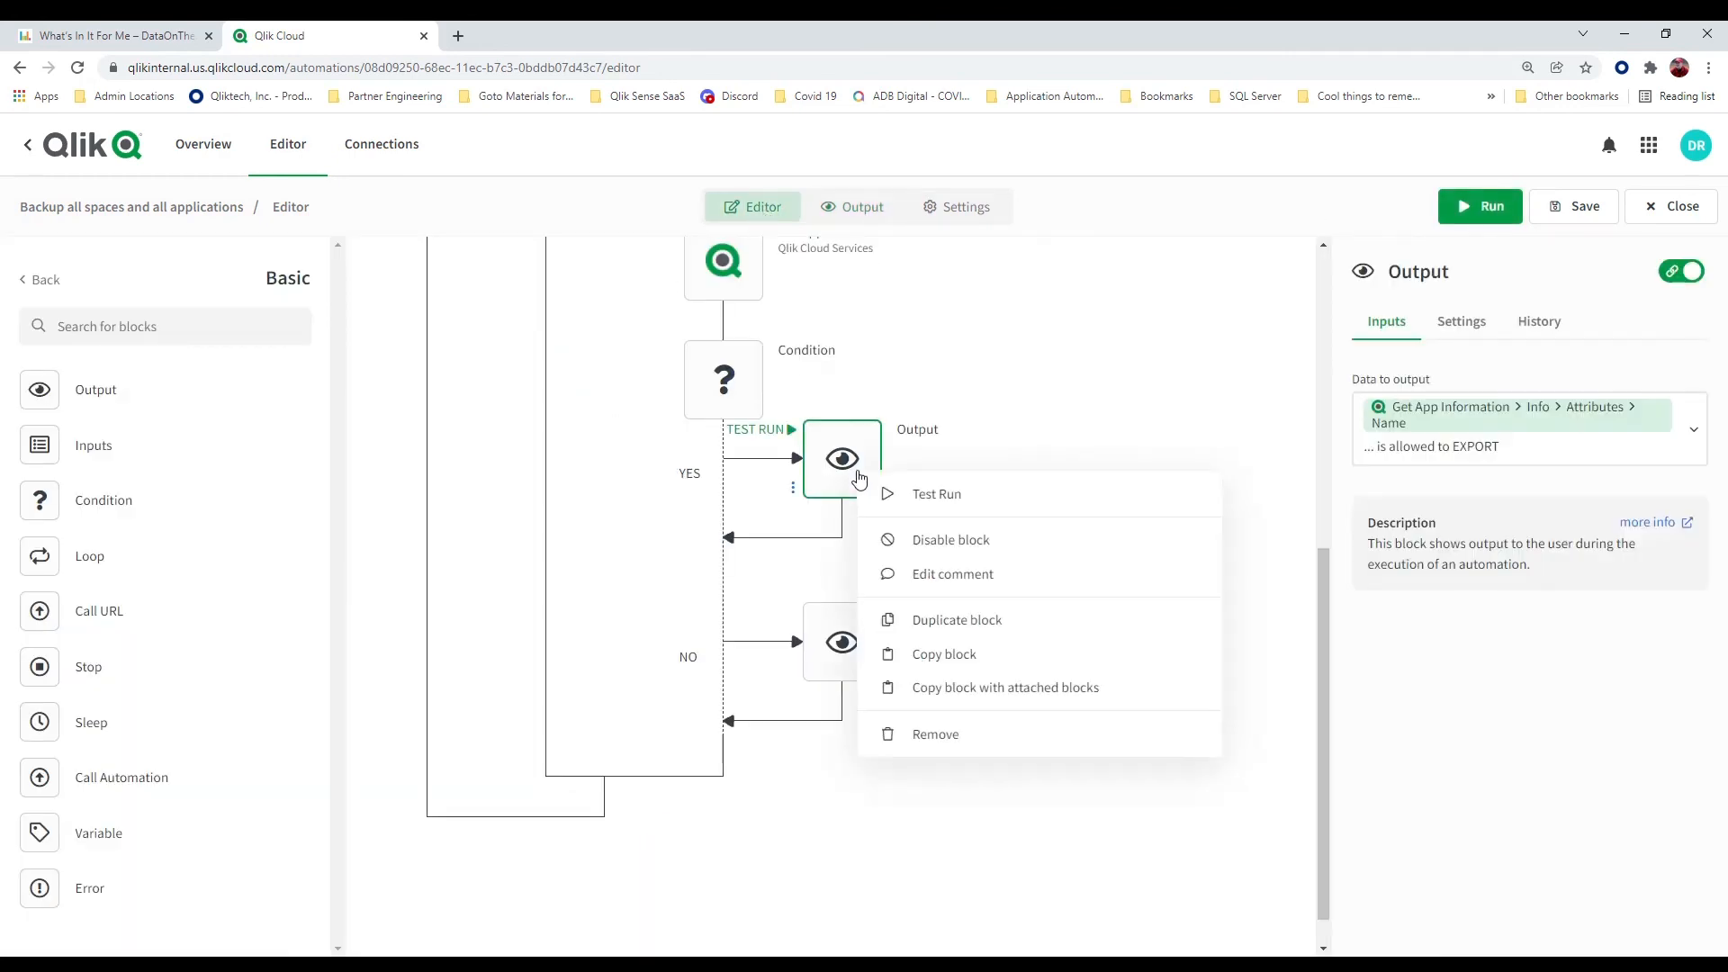
click(941, 739)
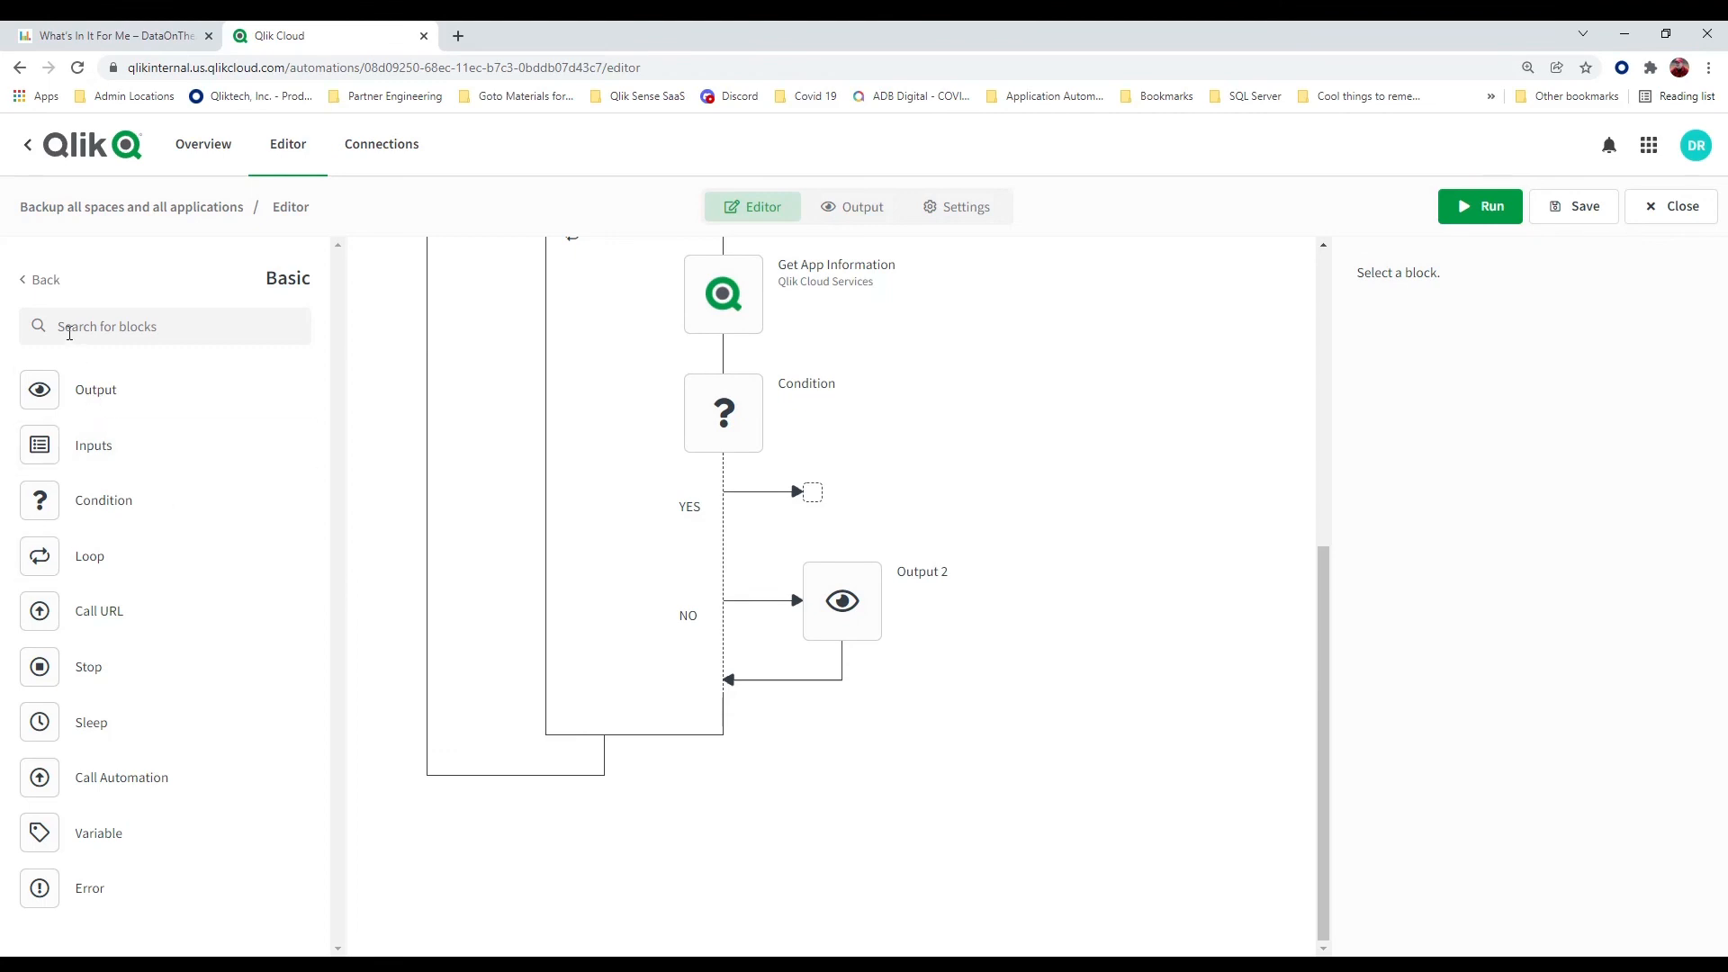
Add the Qlik Cloud Services block Export App To Base 64 Encoded File to the condition's empty YES branch
click(38, 279)
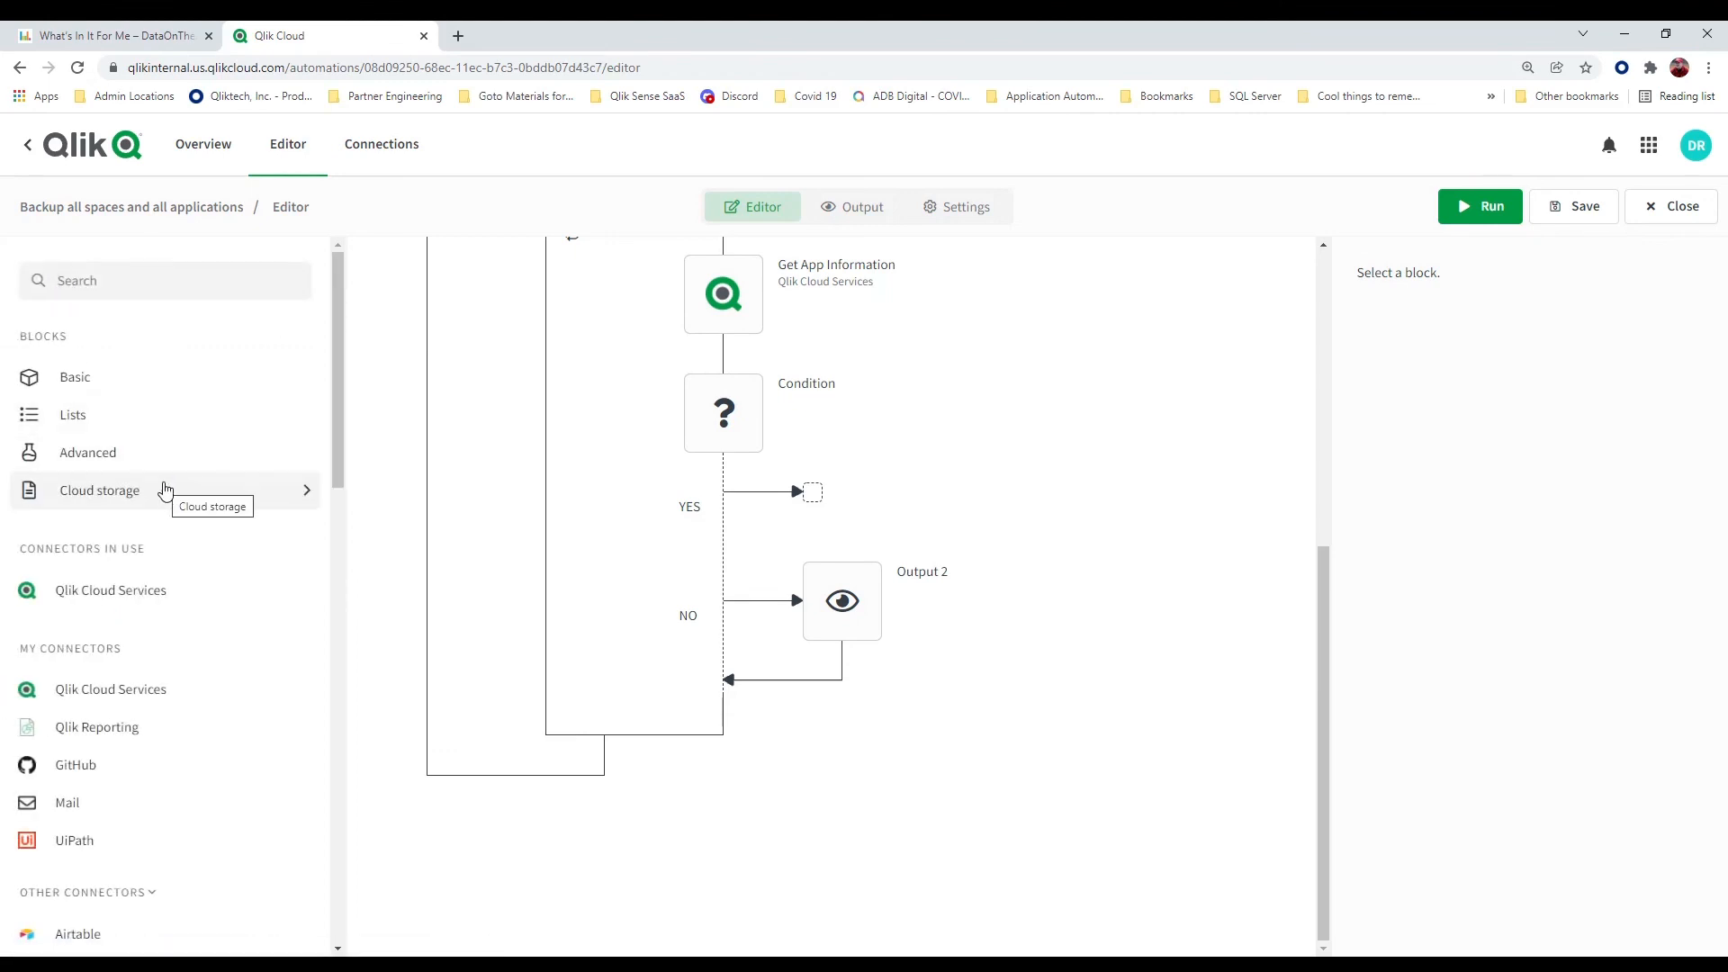
click(159, 591)
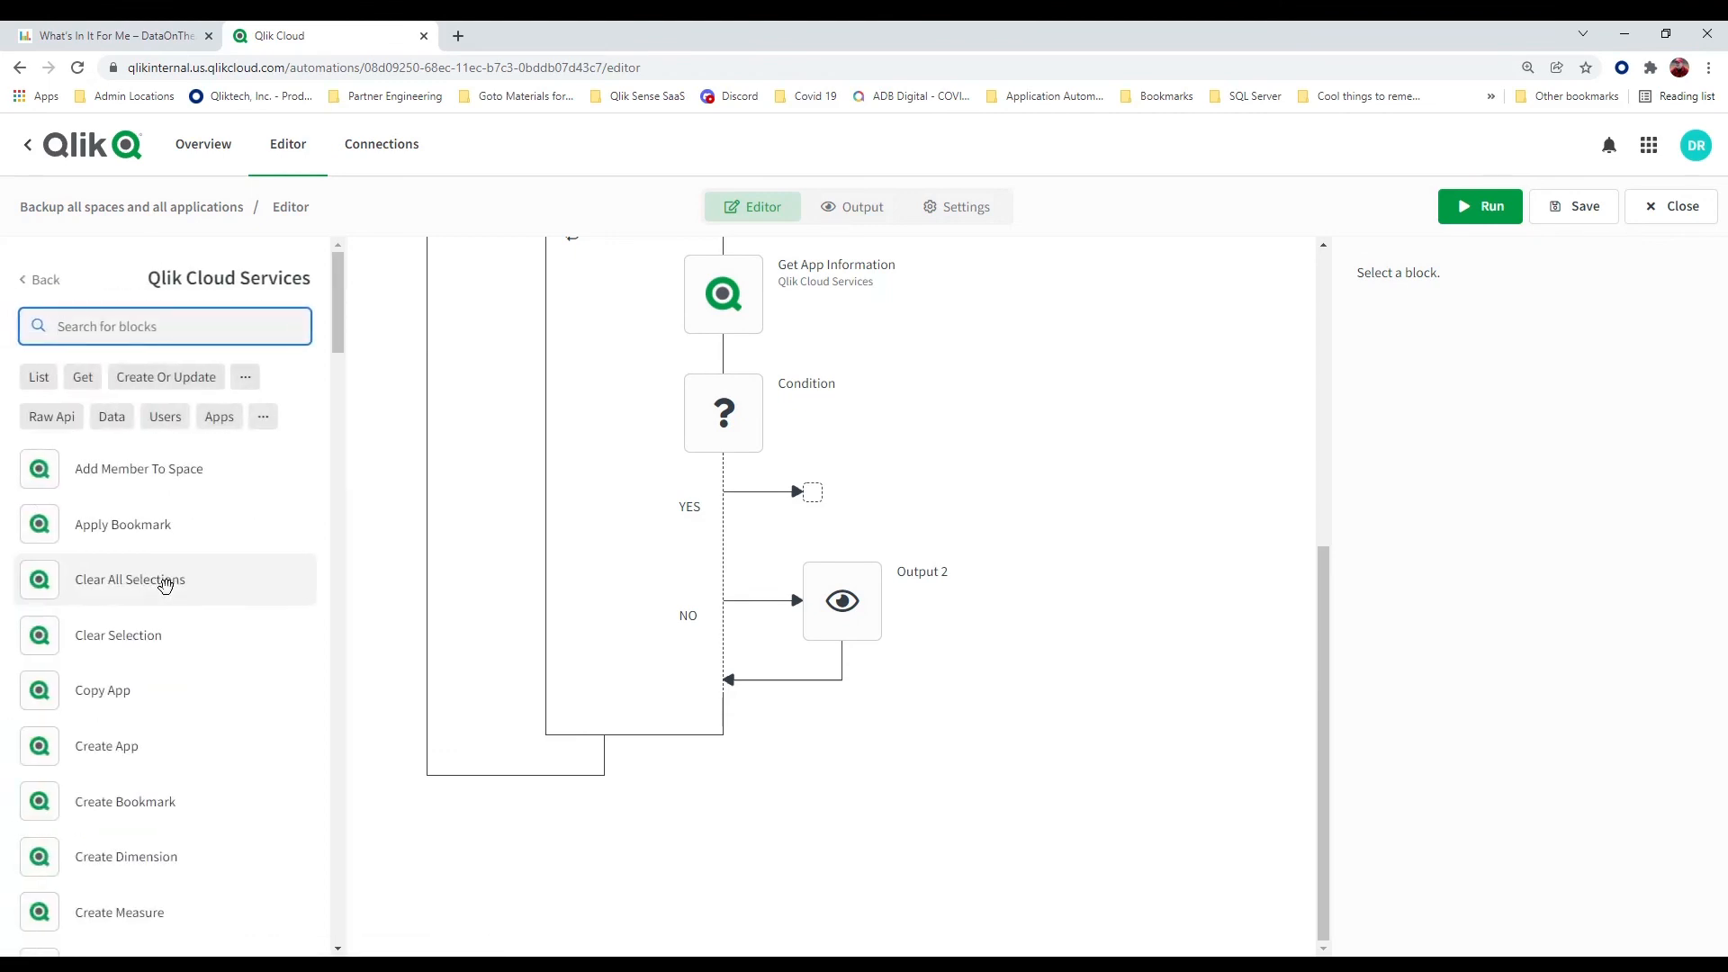
scroll(165, 586, down, 5)
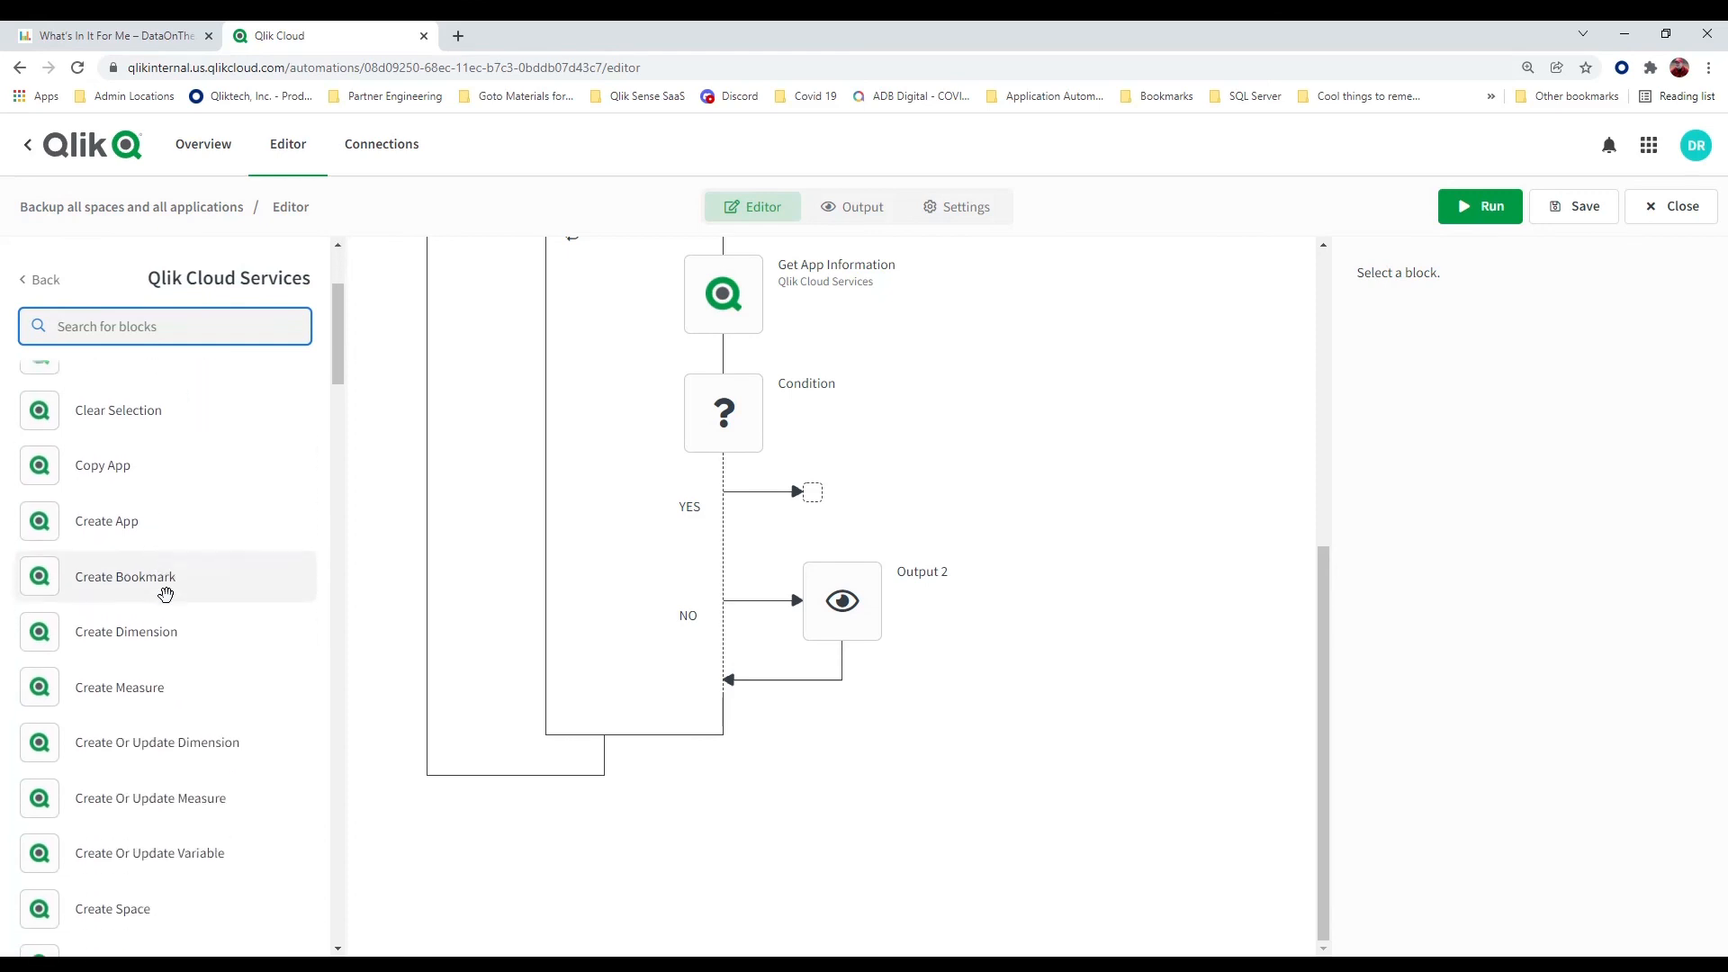
scroll(166, 594, down, 7)
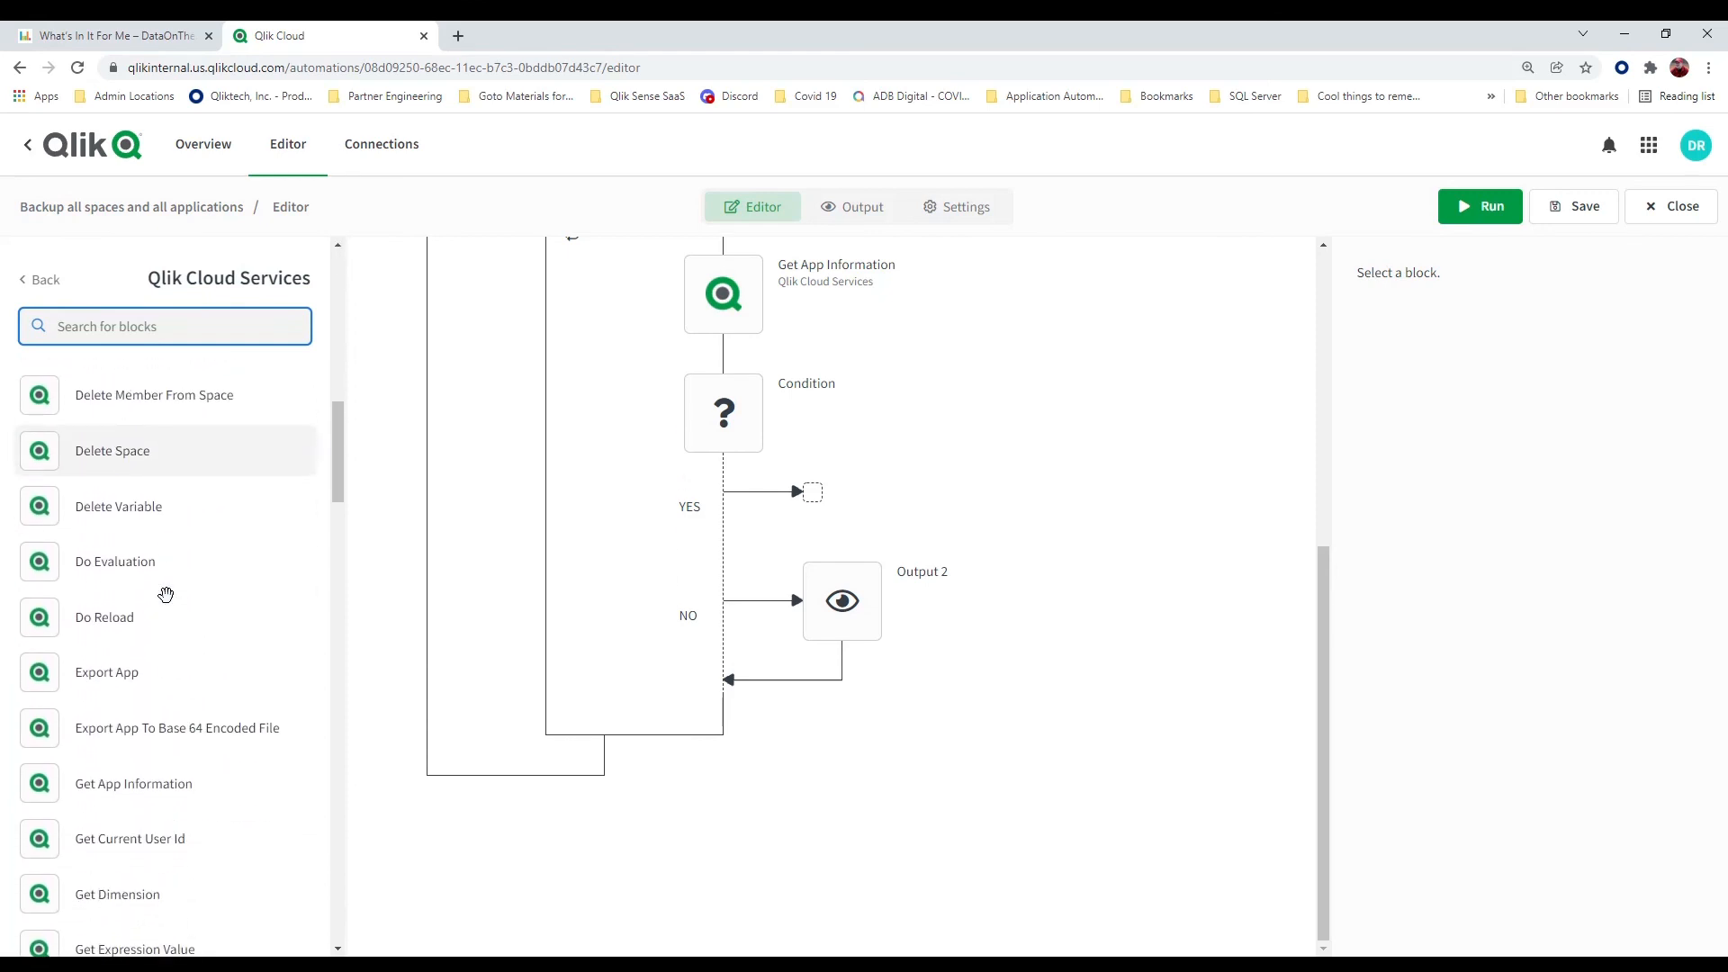
drag(165, 719, 794, 490)
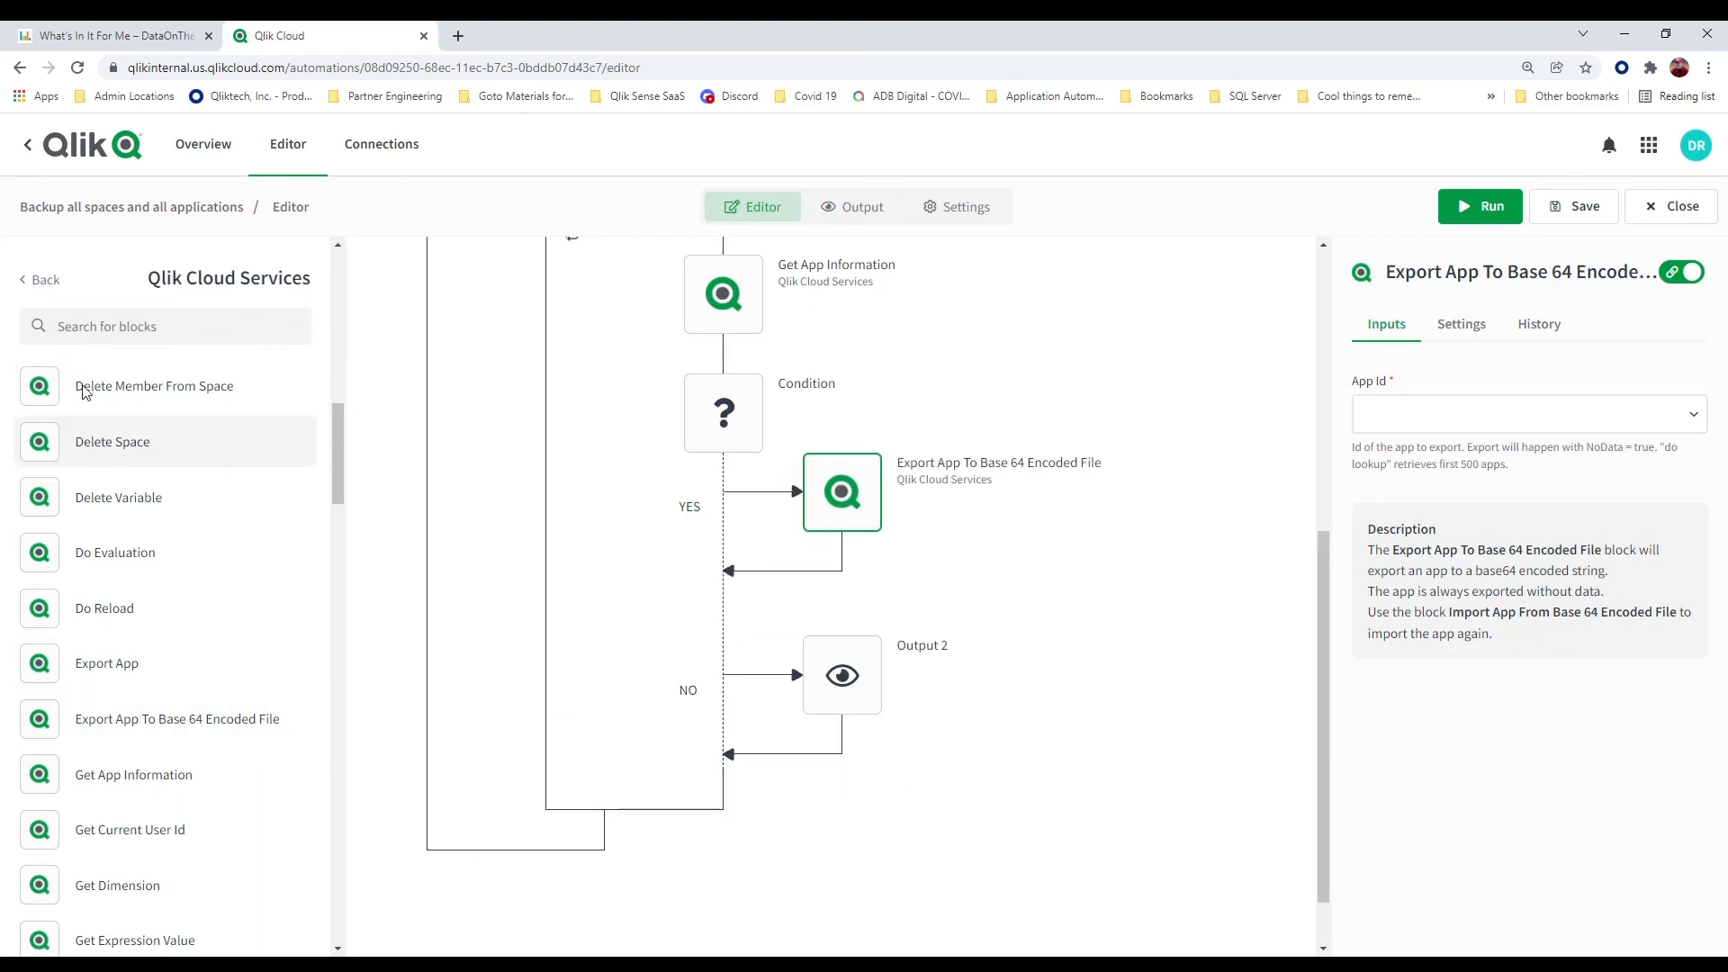
Add GitHub's Create Or Update File Content block directly after the Export App To Base 64 Encoded File block
click(36, 280)
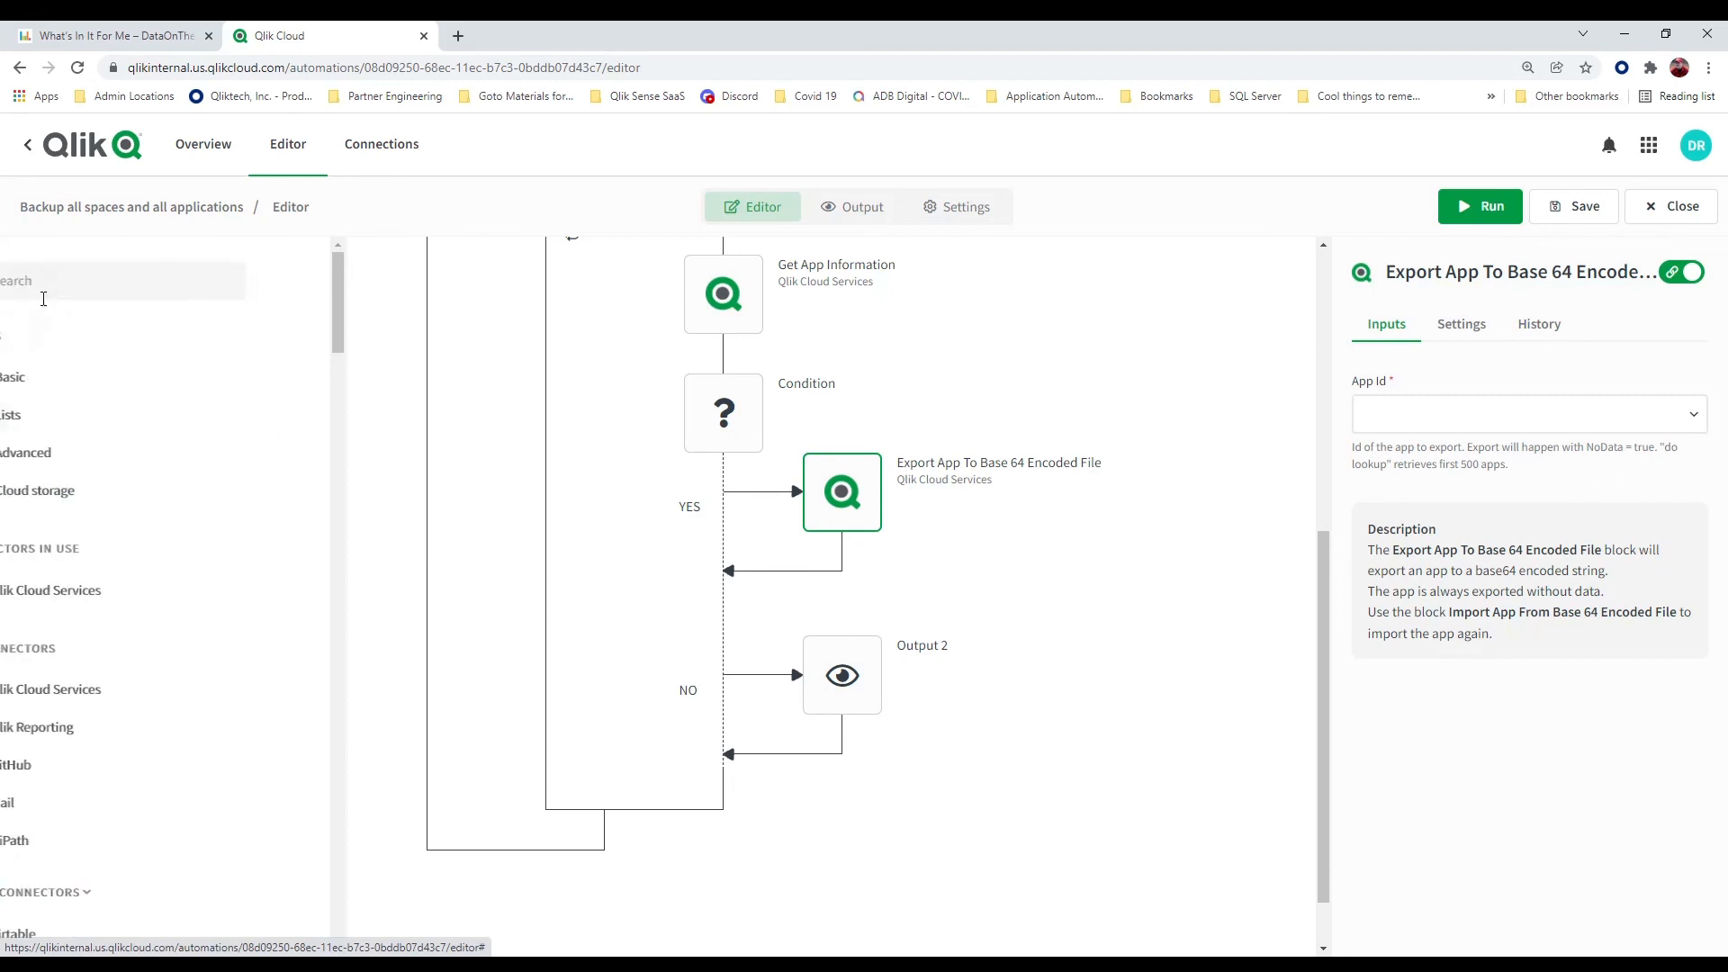
click(103, 765)
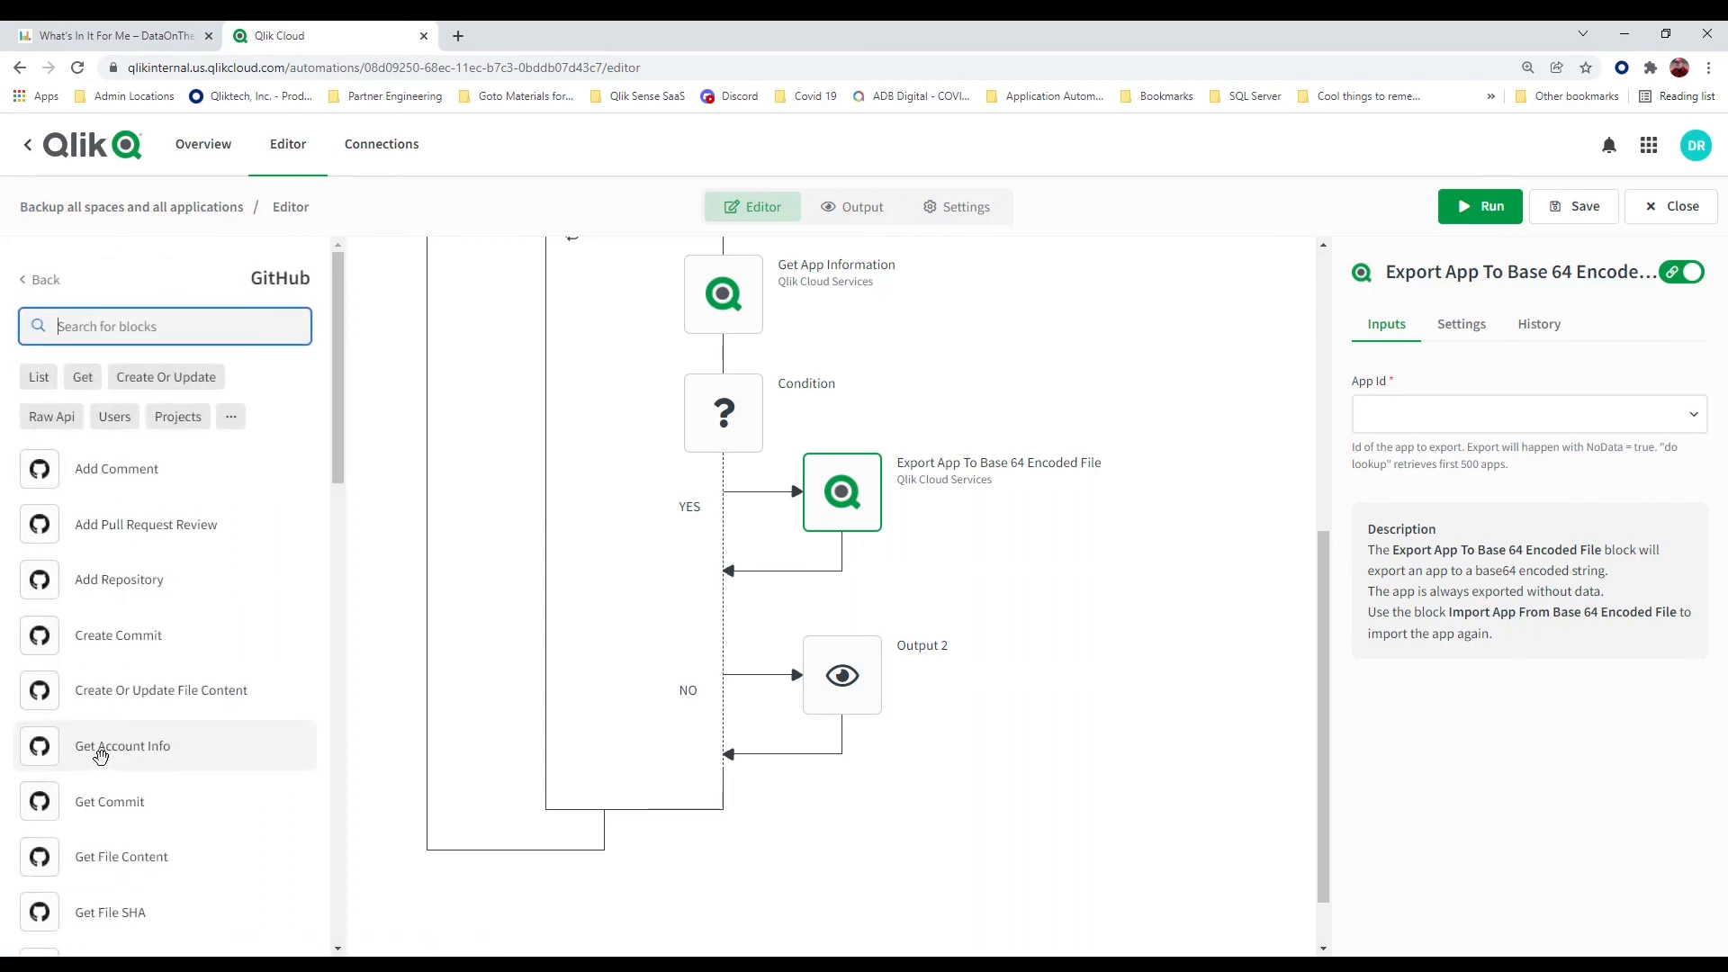
drag(101, 695, 824, 581)
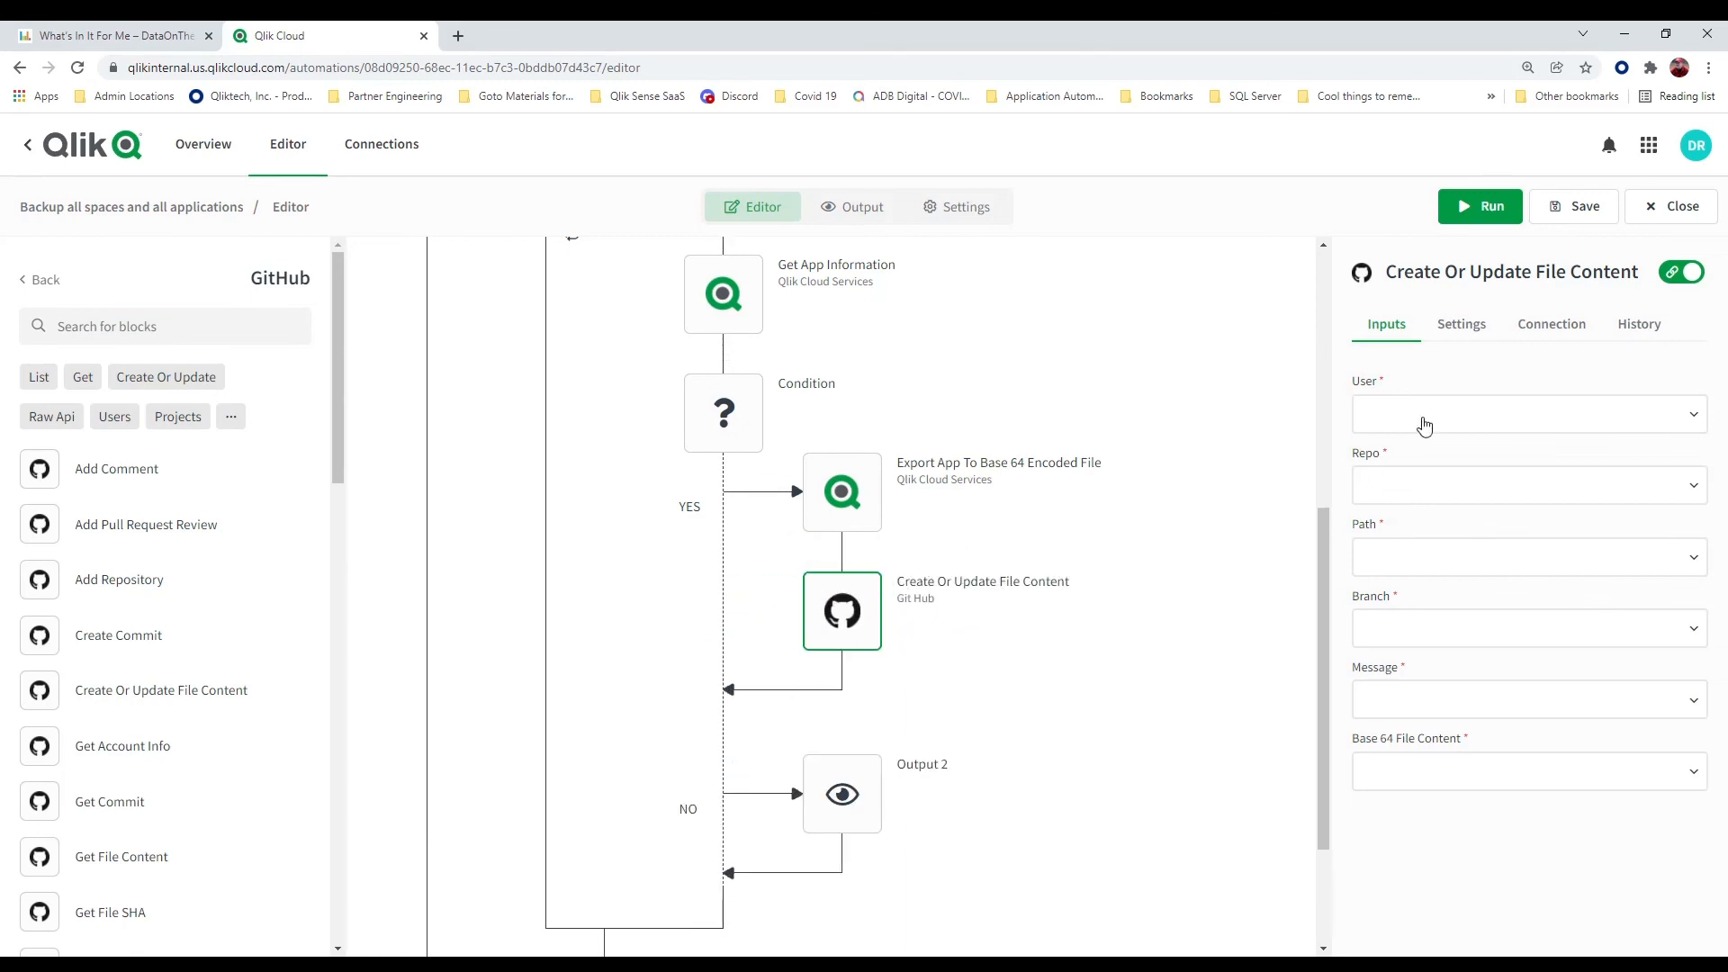